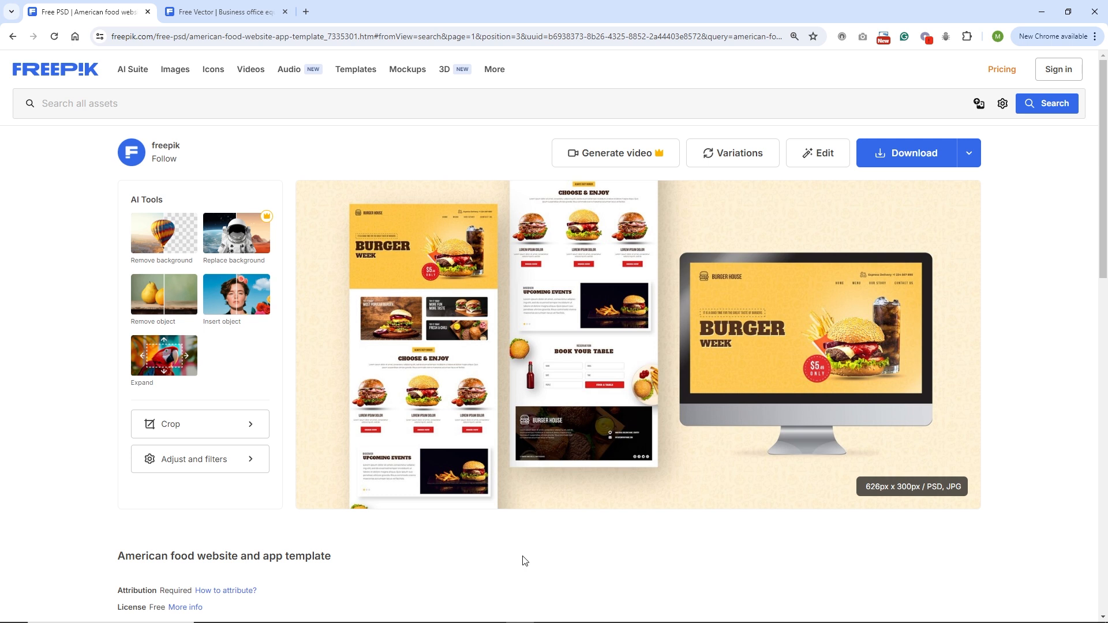
Step: Compare the burger website template and office equipment illustration tabs, then open the download folder
mouse_move(428, 473)
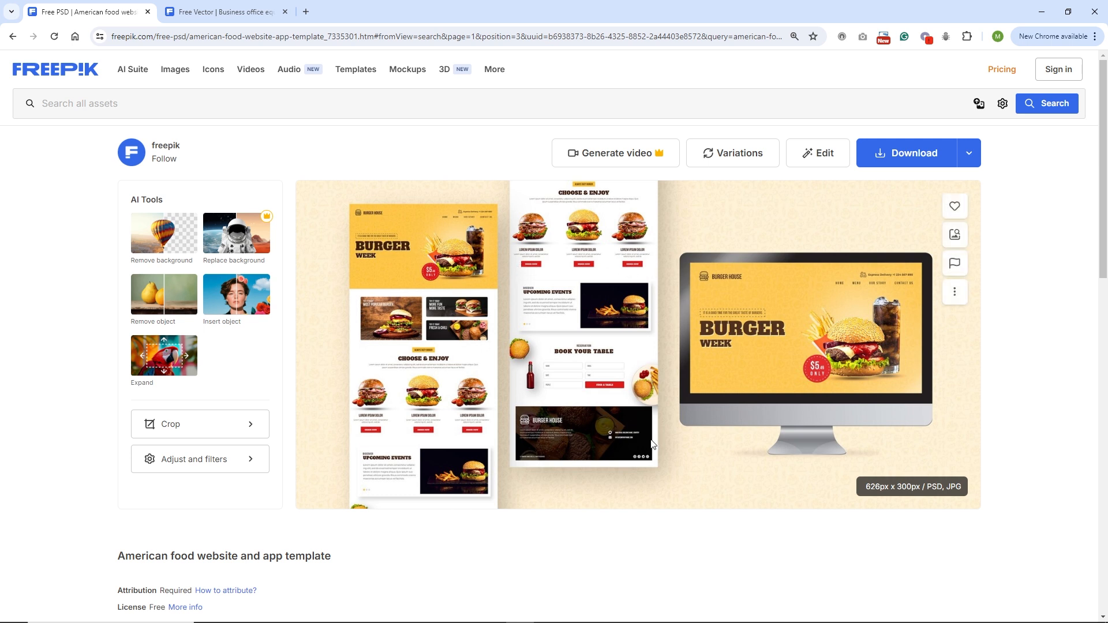
click(223, 11)
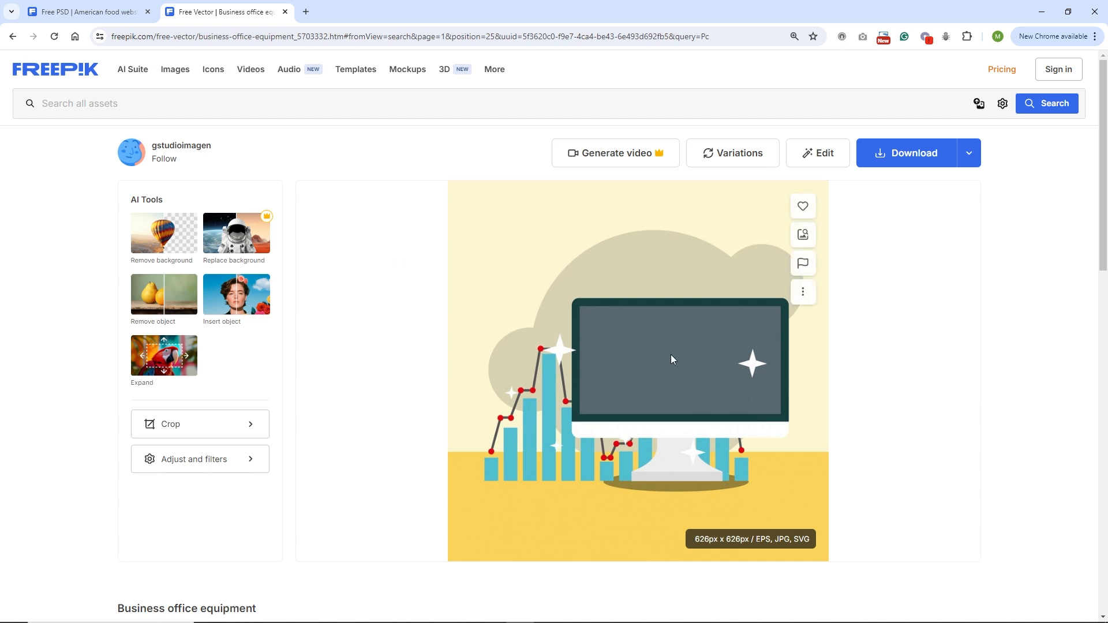
click(86, 11)
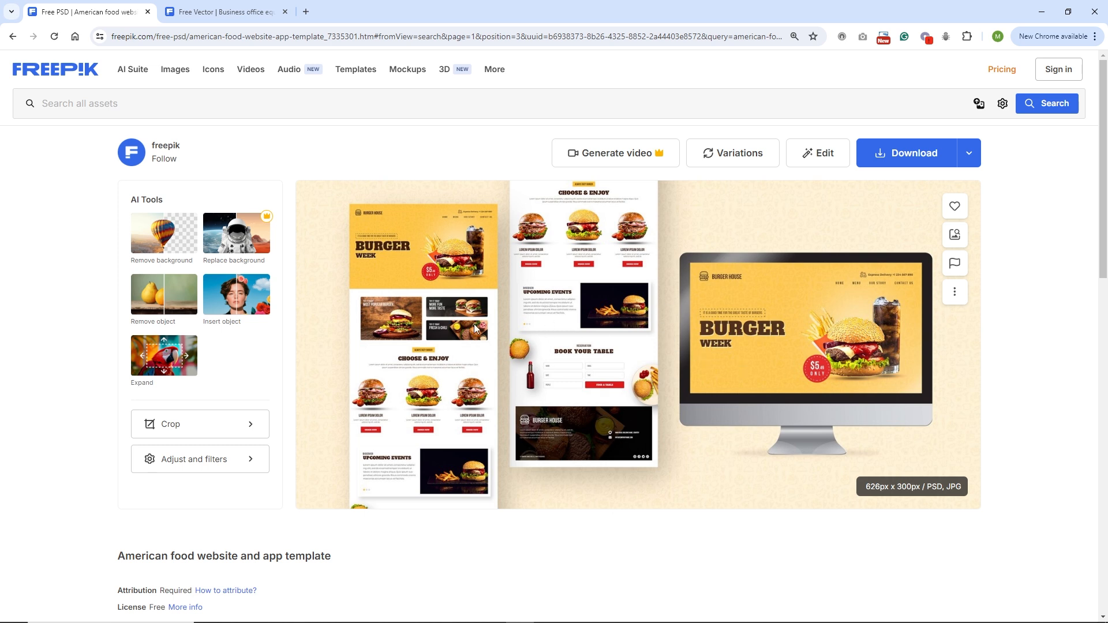
click(225, 12)
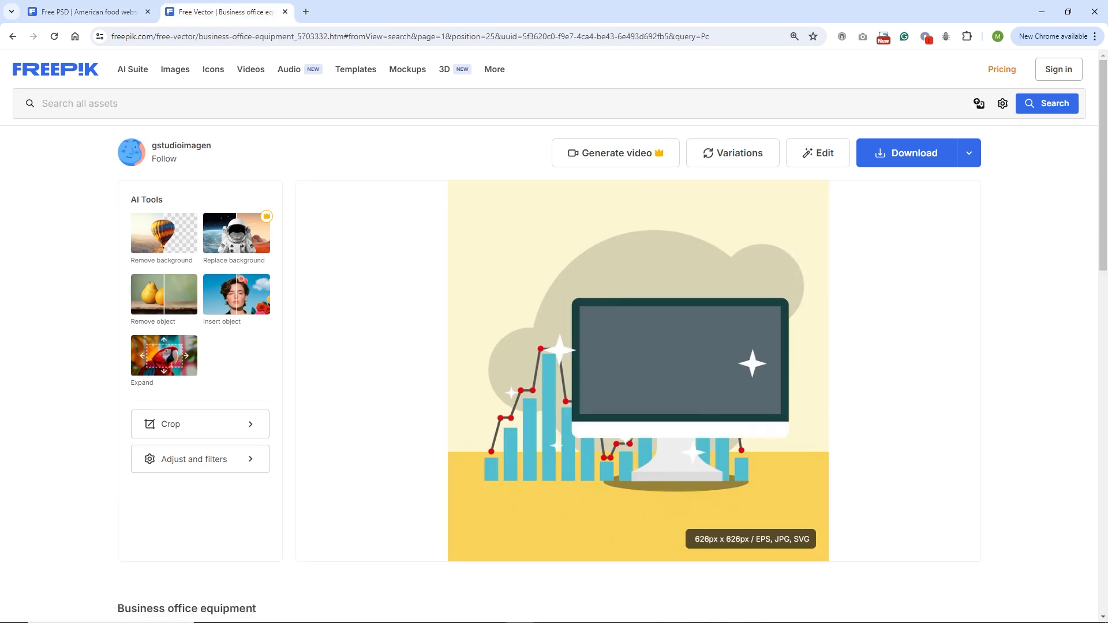
click(271, 612)
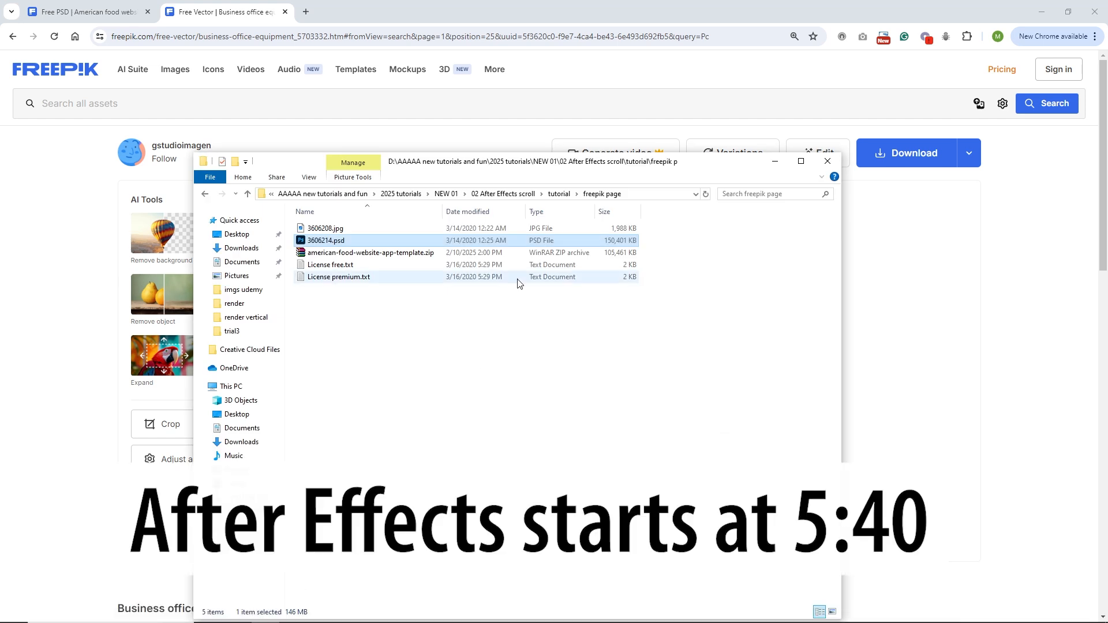
Step: Open the freepik page folder under tutorial and switch to Photoshop
click(559, 194)
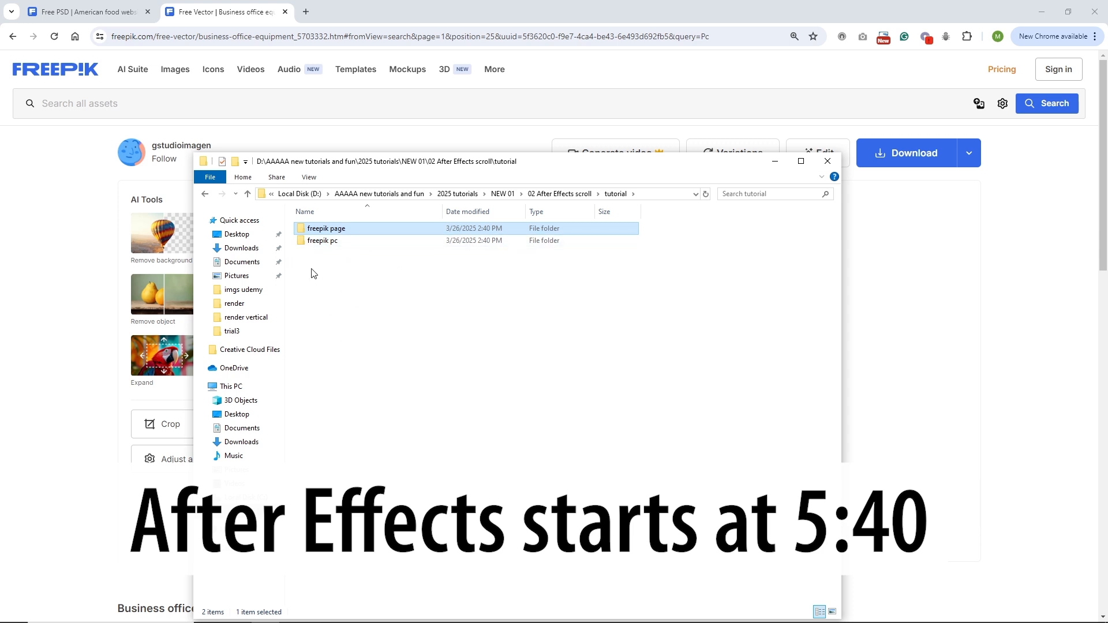
double_click(321, 231)
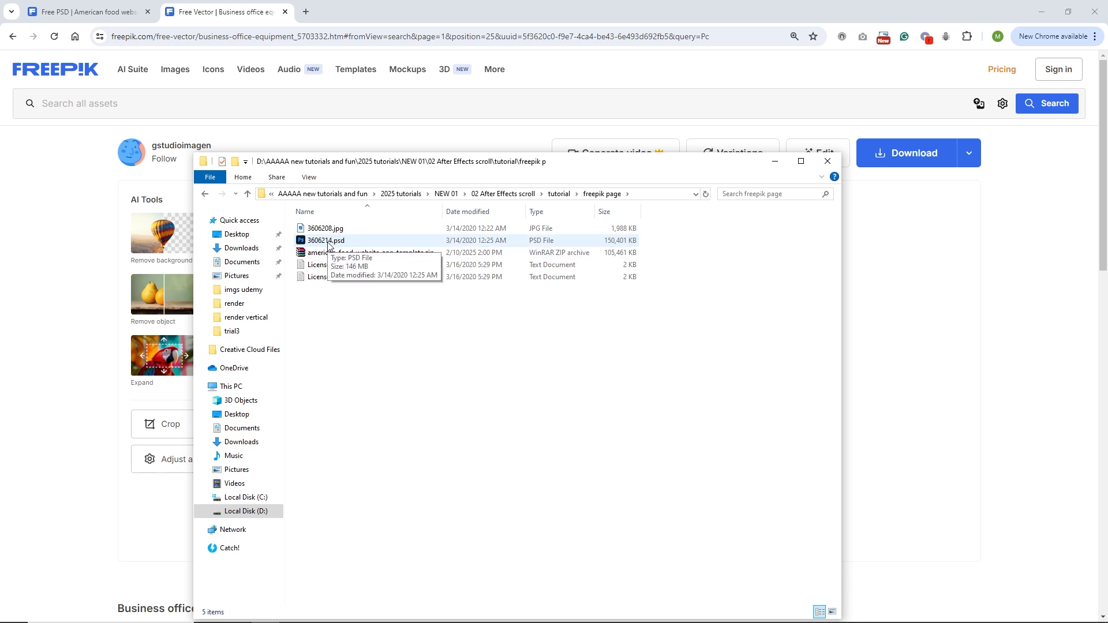
mouse_move(448, 600)
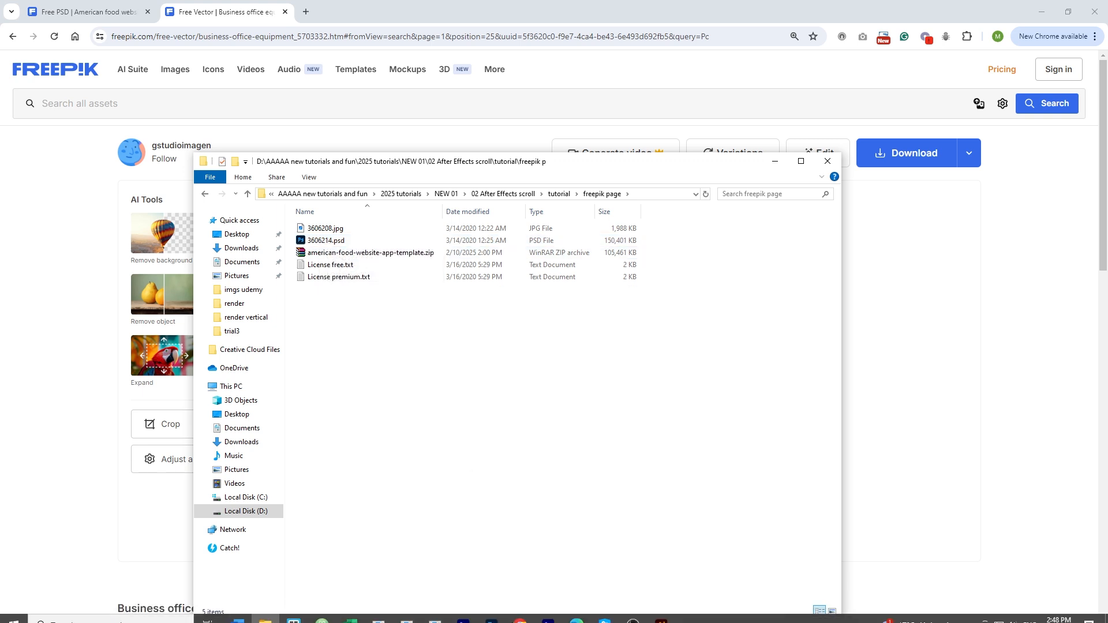
click(492, 613)
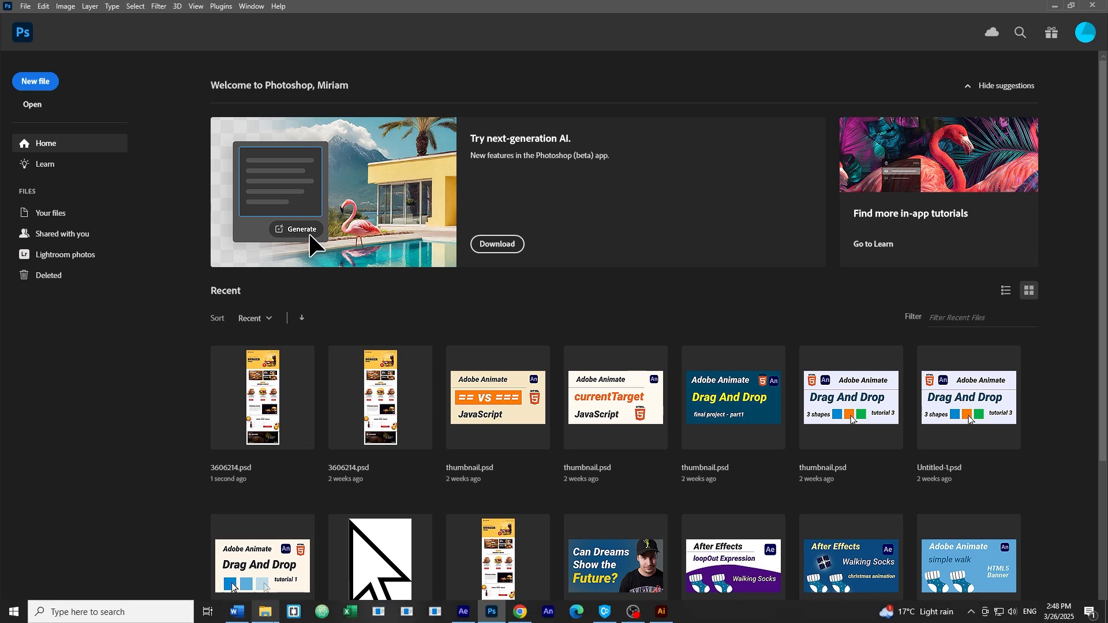
Step: Open 3606214.psd, merge all its layers into a single Group 1, and start a 1920×4000 document
click(265, 611)
drag(323, 241, 129, 361)
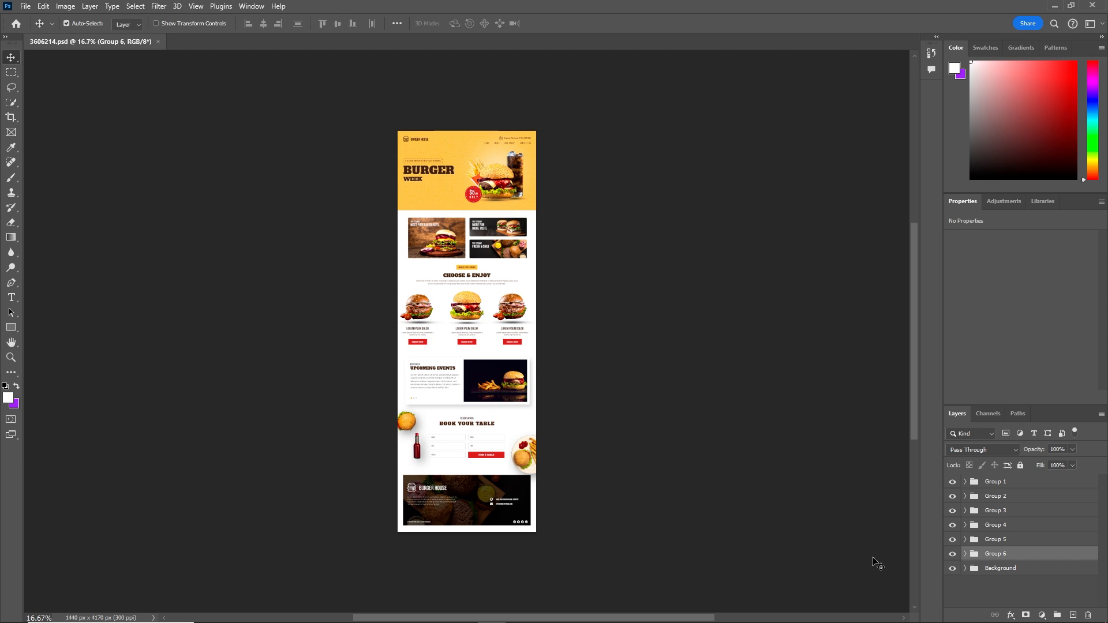
click(1000, 570)
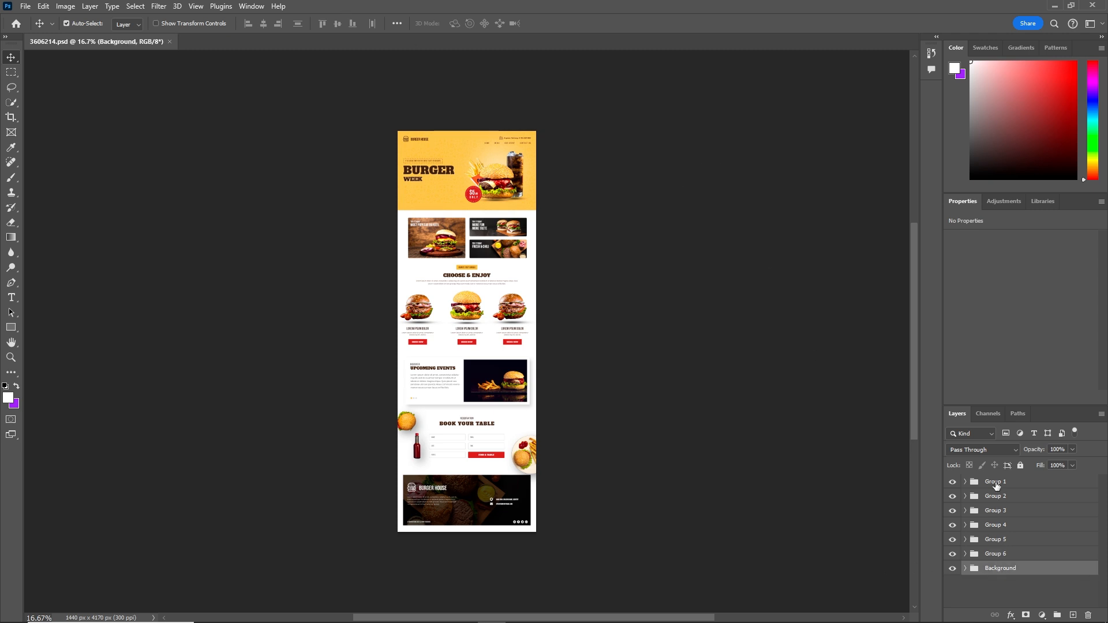
click(997, 485)
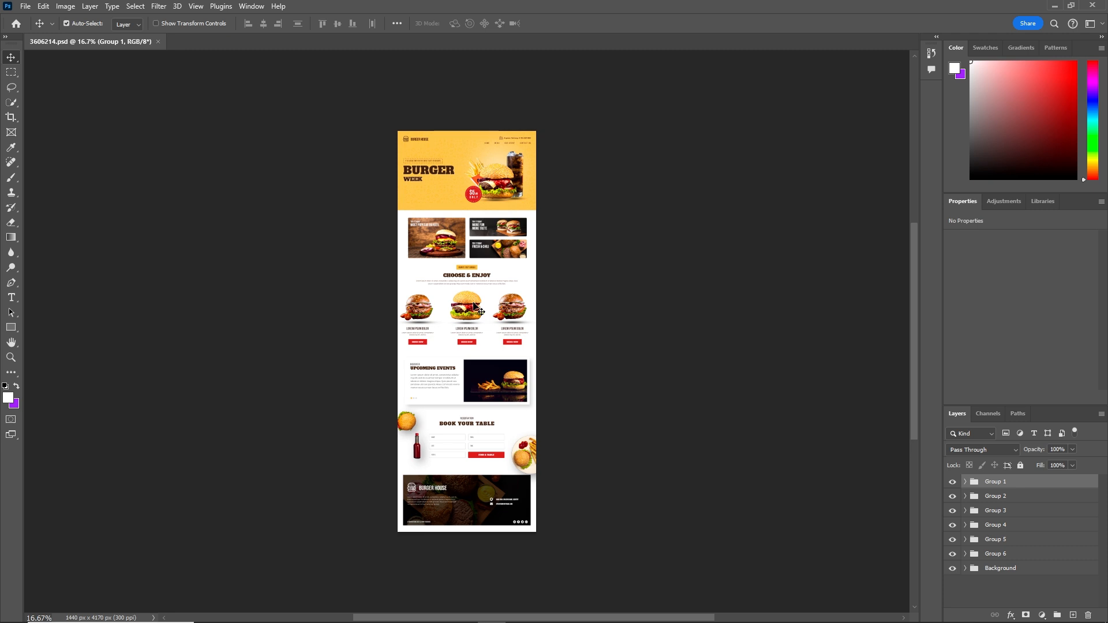
click(994, 571)
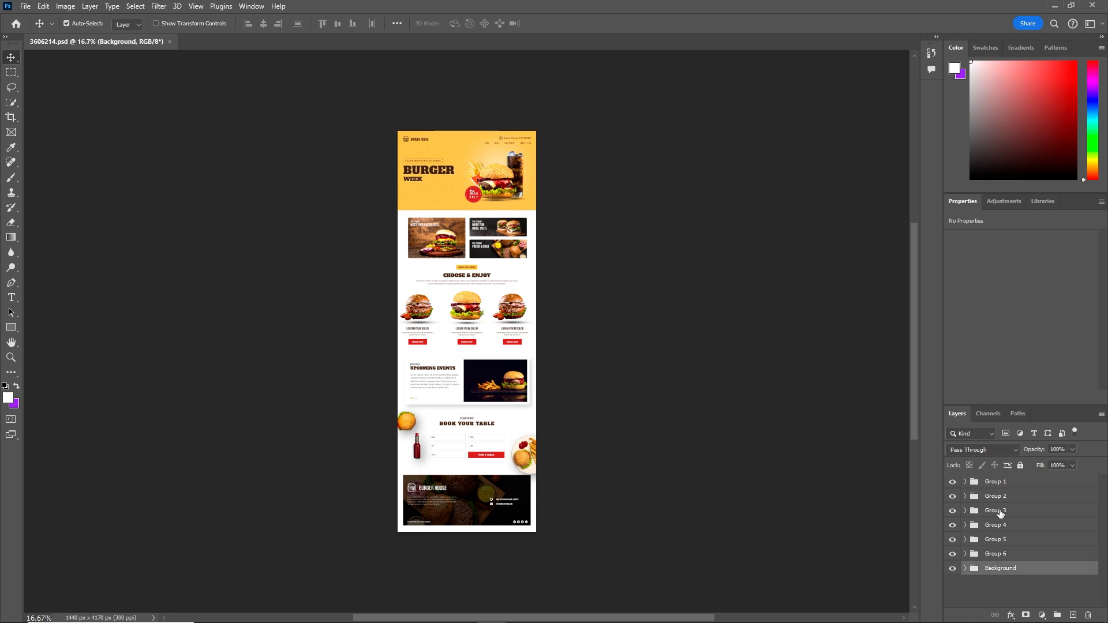
shift+click(995, 486)
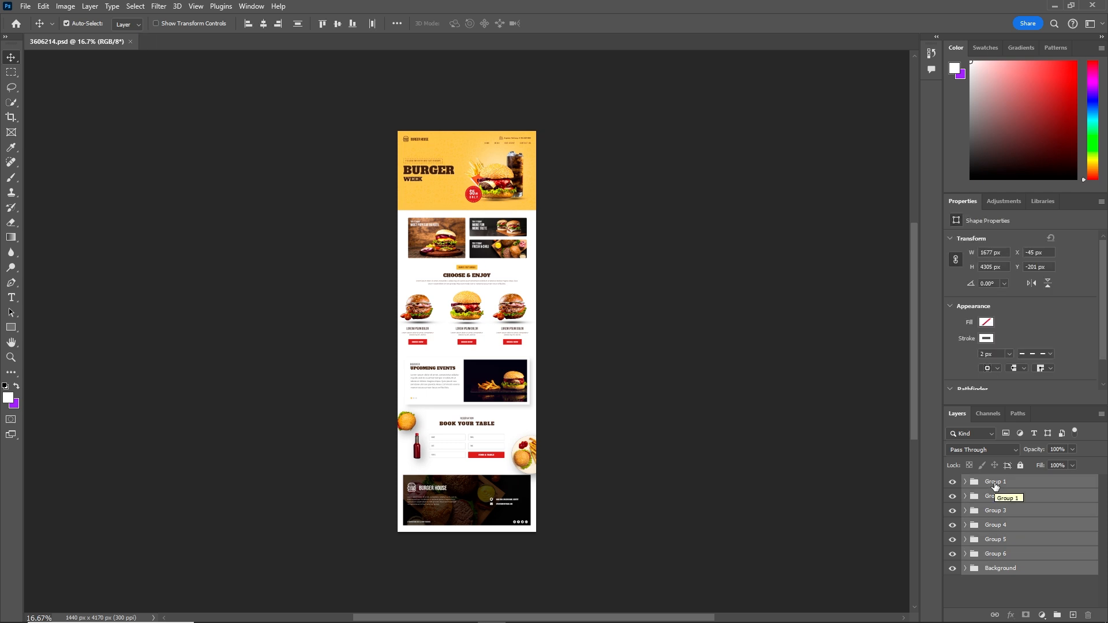
key(ctrl+e)
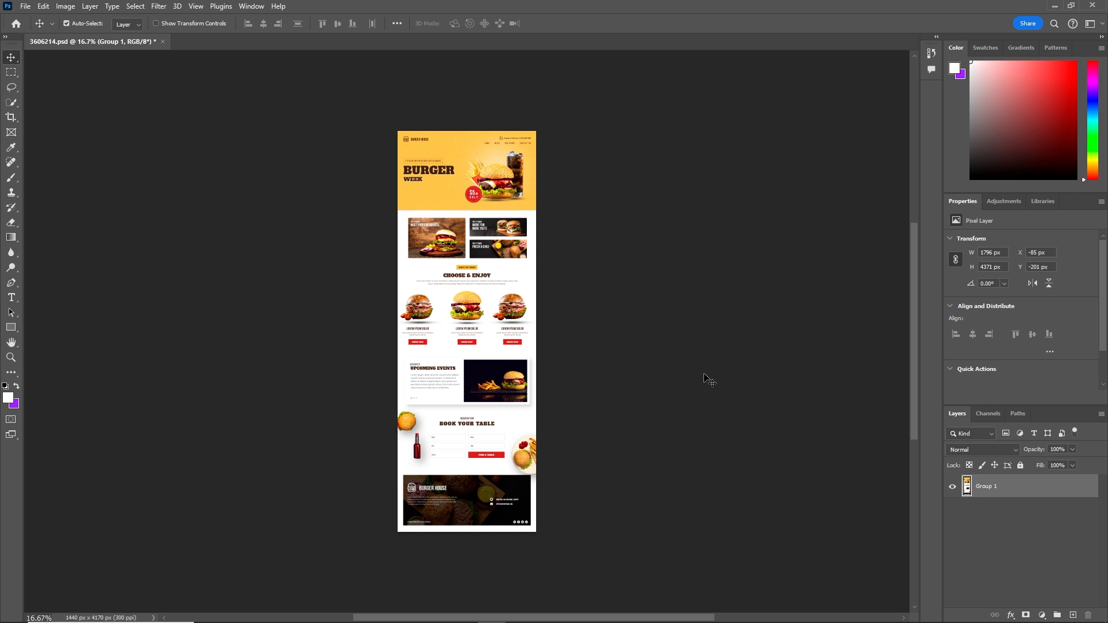
key(ctrl+n)
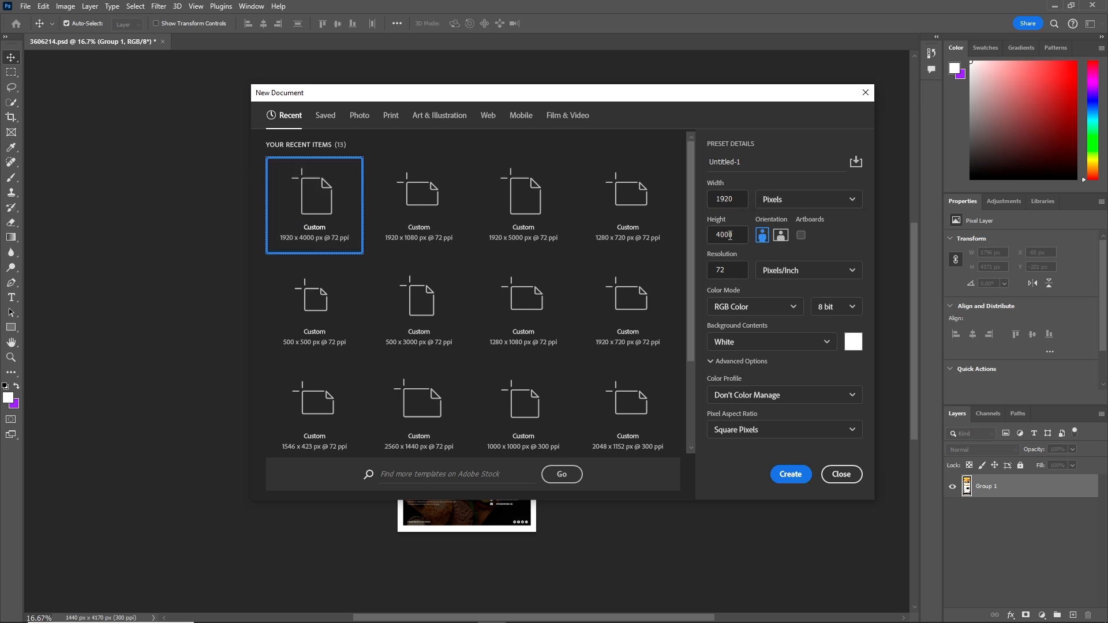
Step: Create the 1920×4000 Untitled-1 document and drag the merged Group 1 page onto it, nudged upward
click(797, 475)
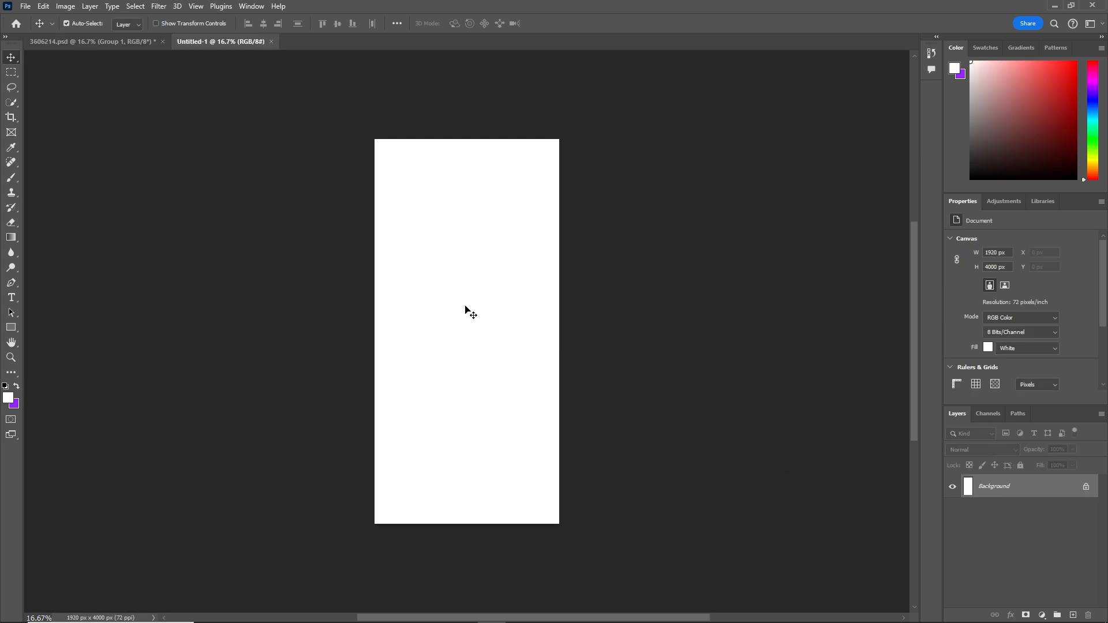
click(81, 42)
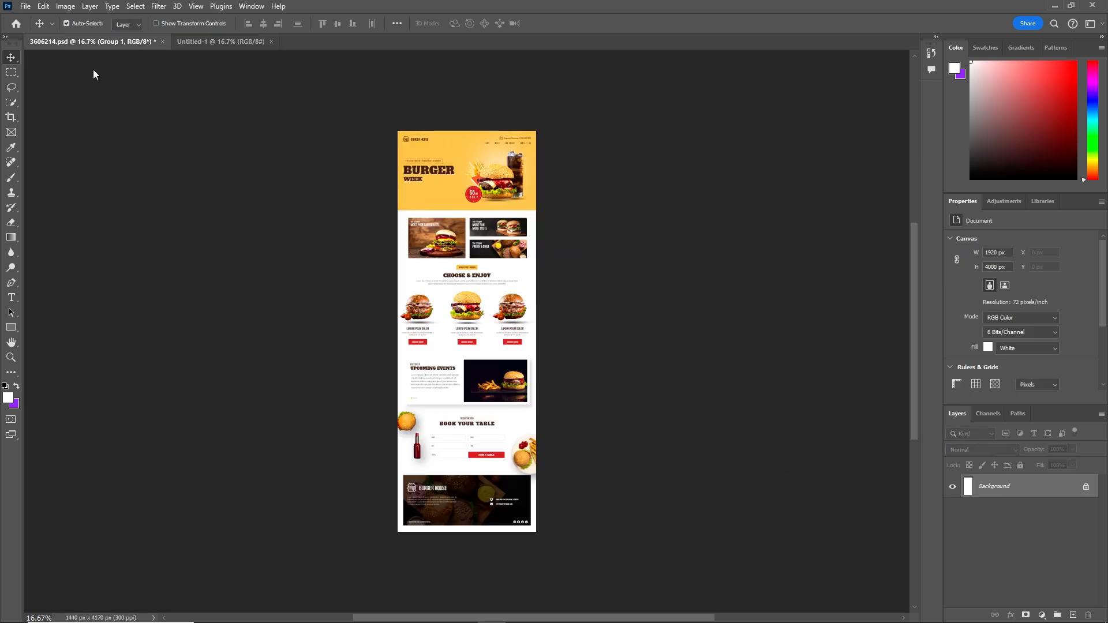
drag(489, 257, 234, 44)
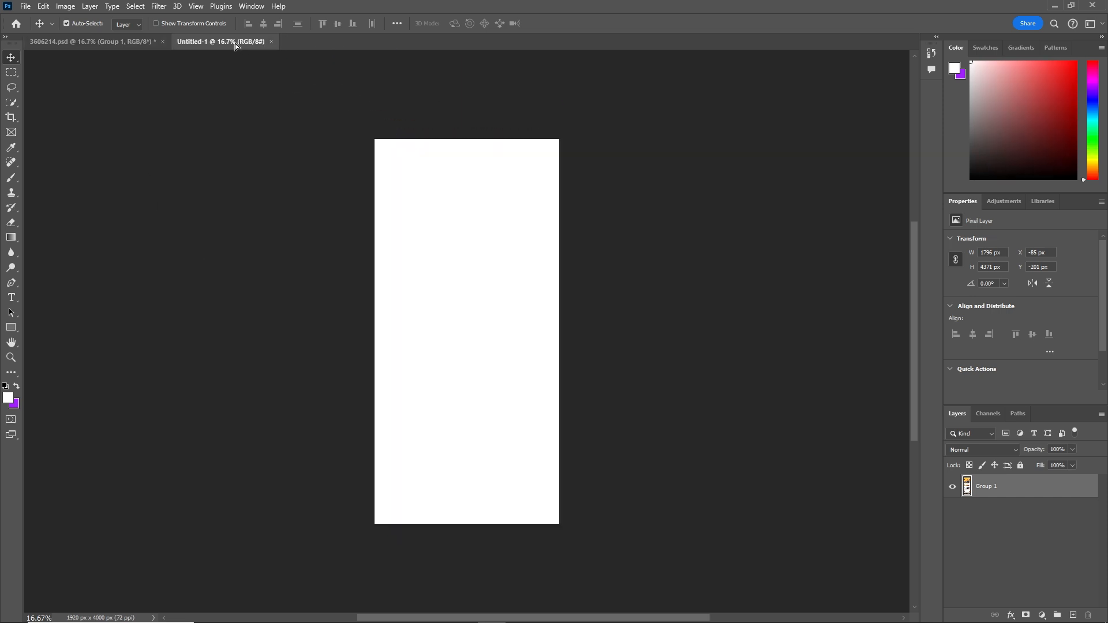
drag(359, 151, 463, 285)
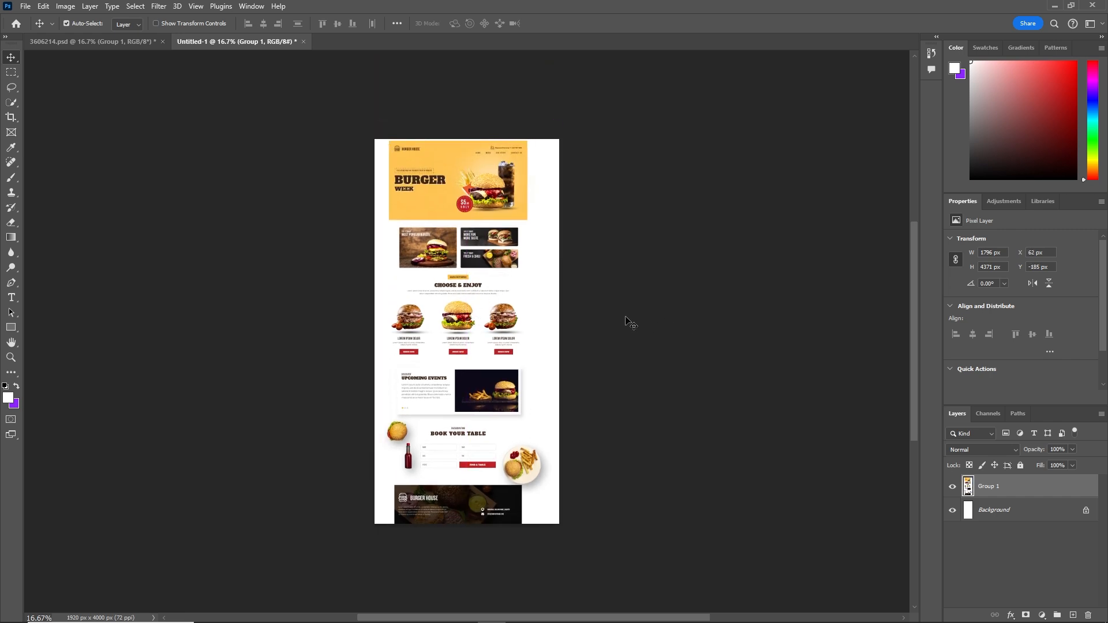
drag(491, 390, 485, 372)
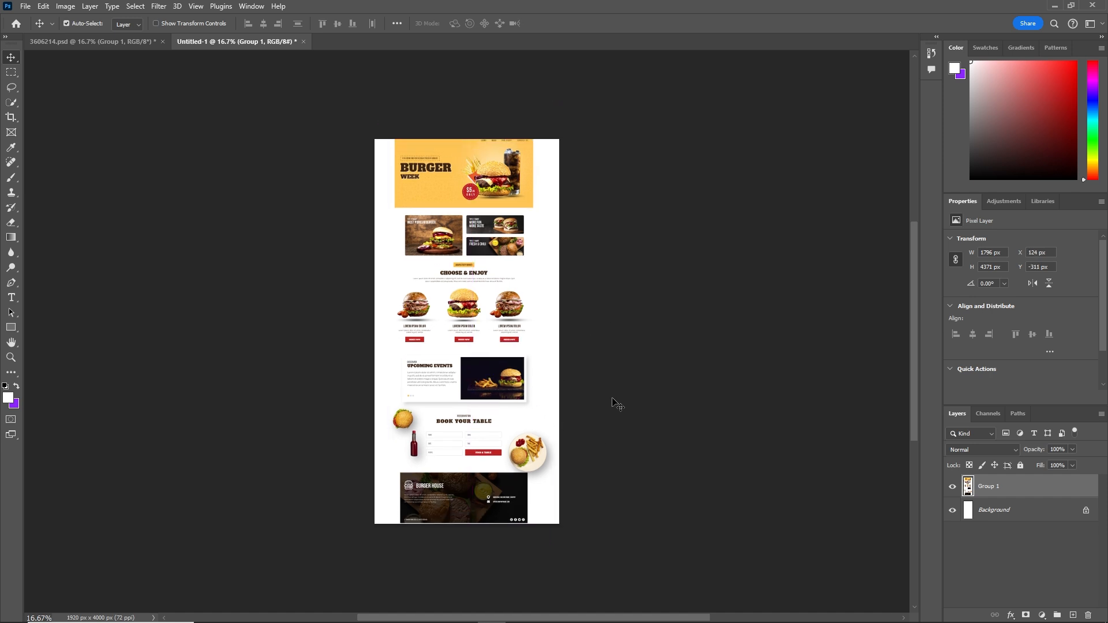
Step: Crop the Untitled-1 canvas to 1440×4096 px so it fits the burger page exactly
key(c)
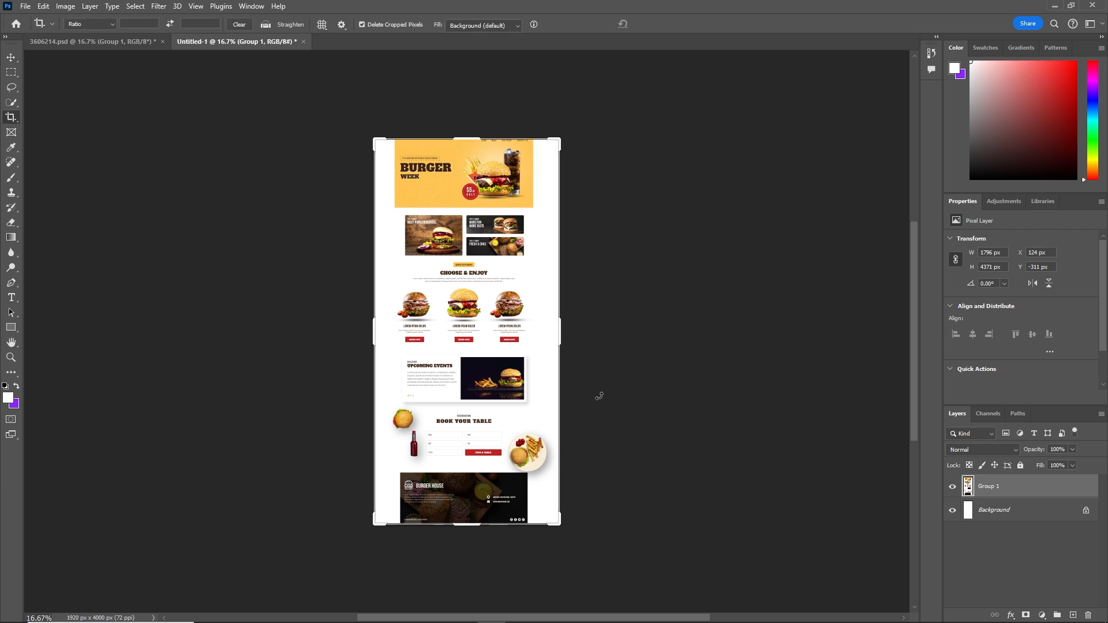
right_click(16, 123)
click(58, 122)
mouse_move(465, 526)
mouse_down()
mouse_move(465, 539)
mouse_move(467, 527)
mouse_up()
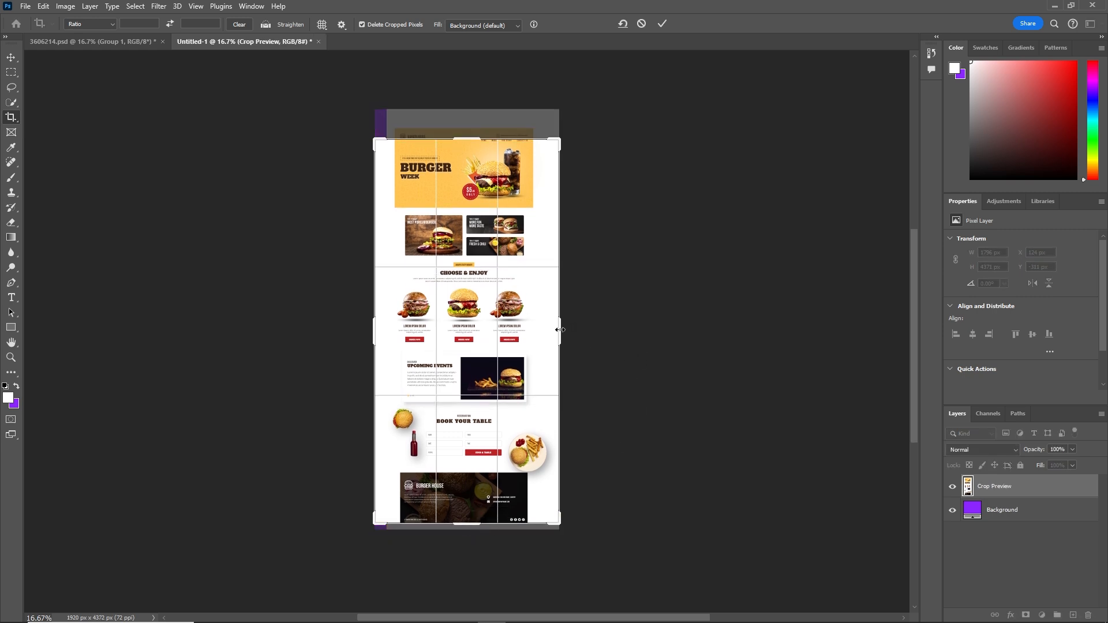
drag(557, 331, 542, 327)
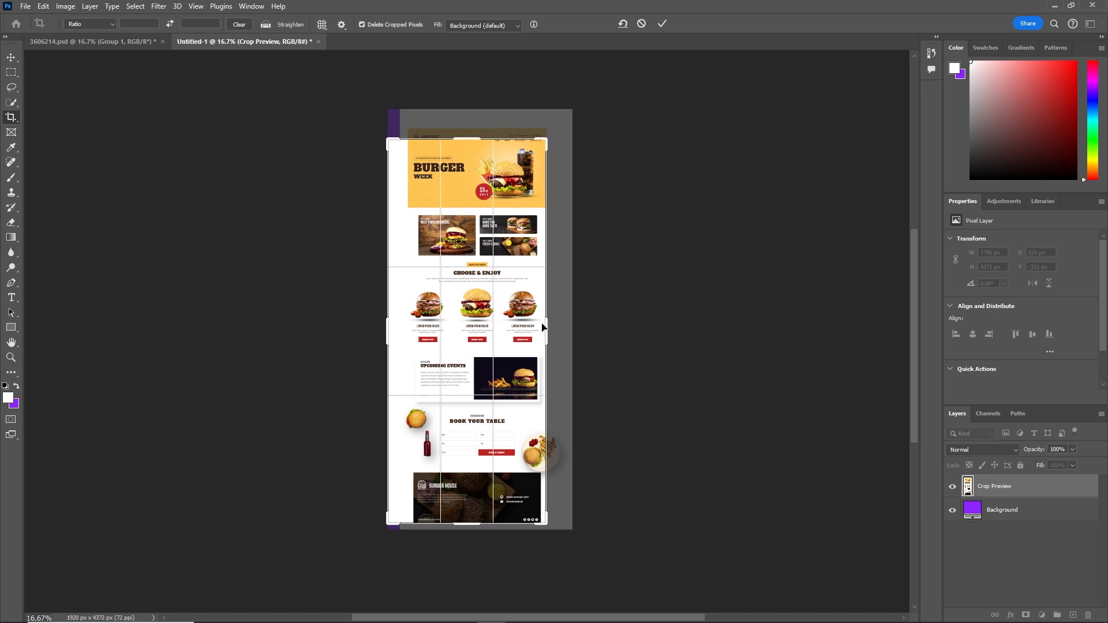
drag(479, 137, 473, 132)
drag(386, 331, 396, 331)
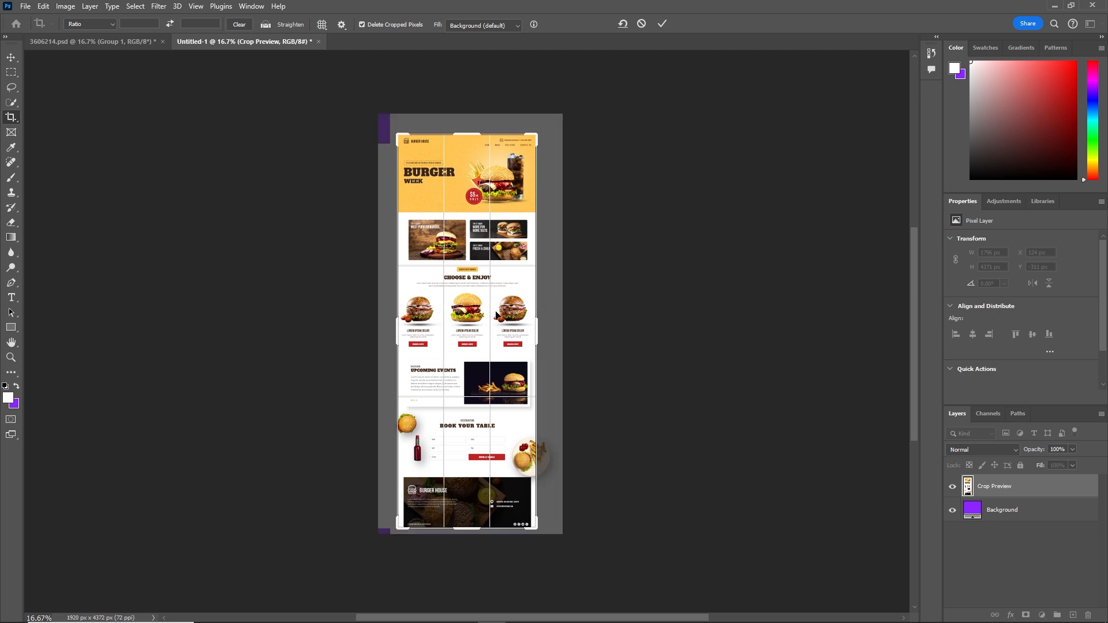
key(Return)
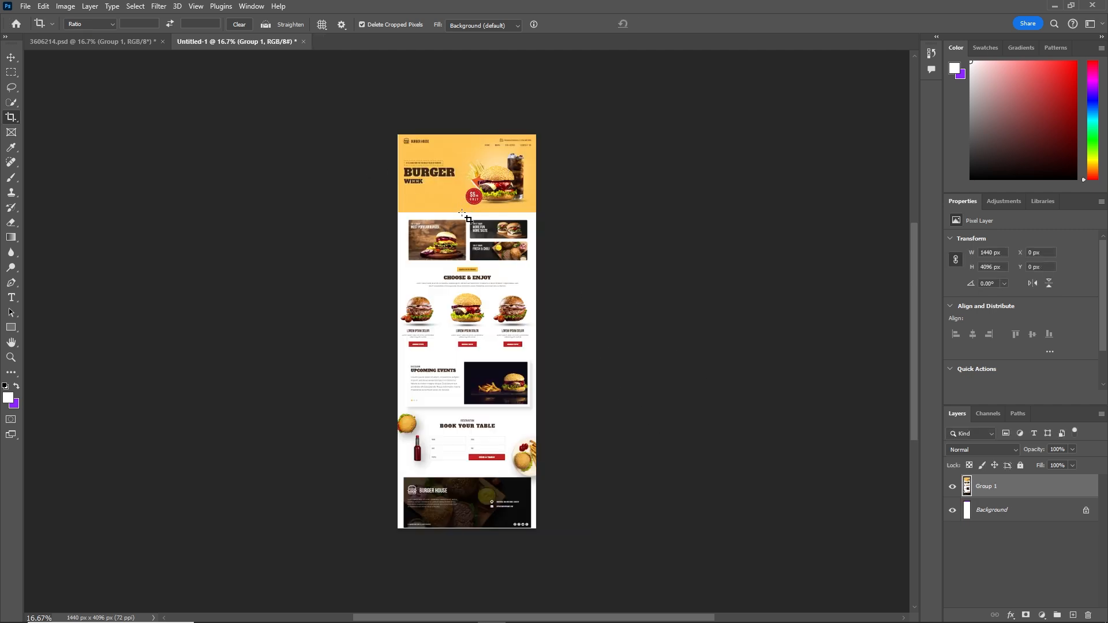
Step: Export Untitled-1 as a 1440×4096 JPG with quality raised from 6 to 7
click(26, 7)
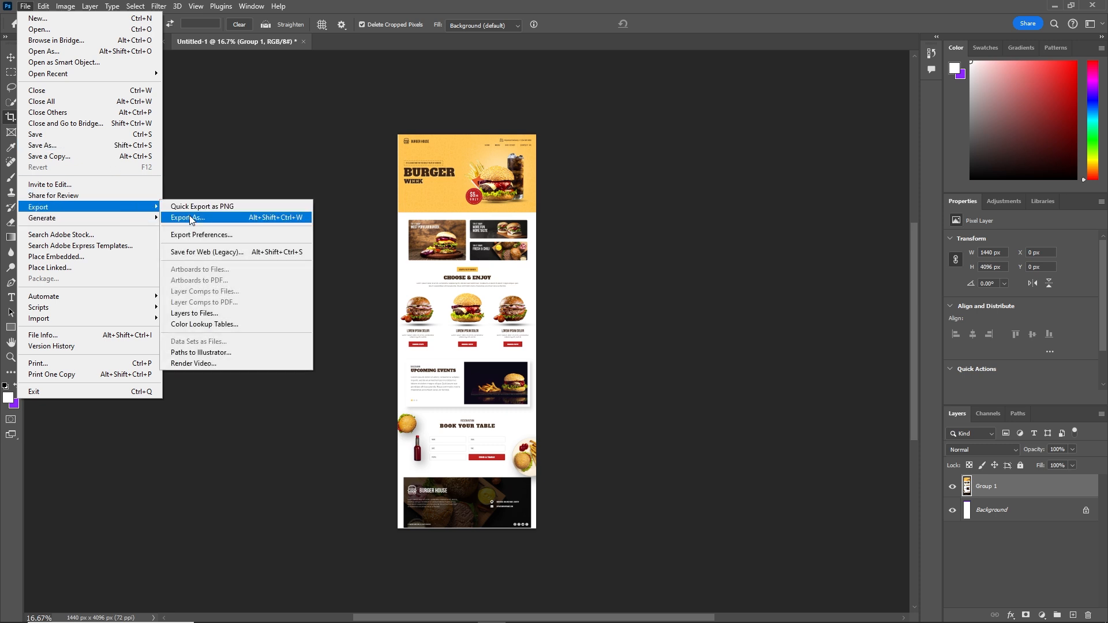
click(179, 218)
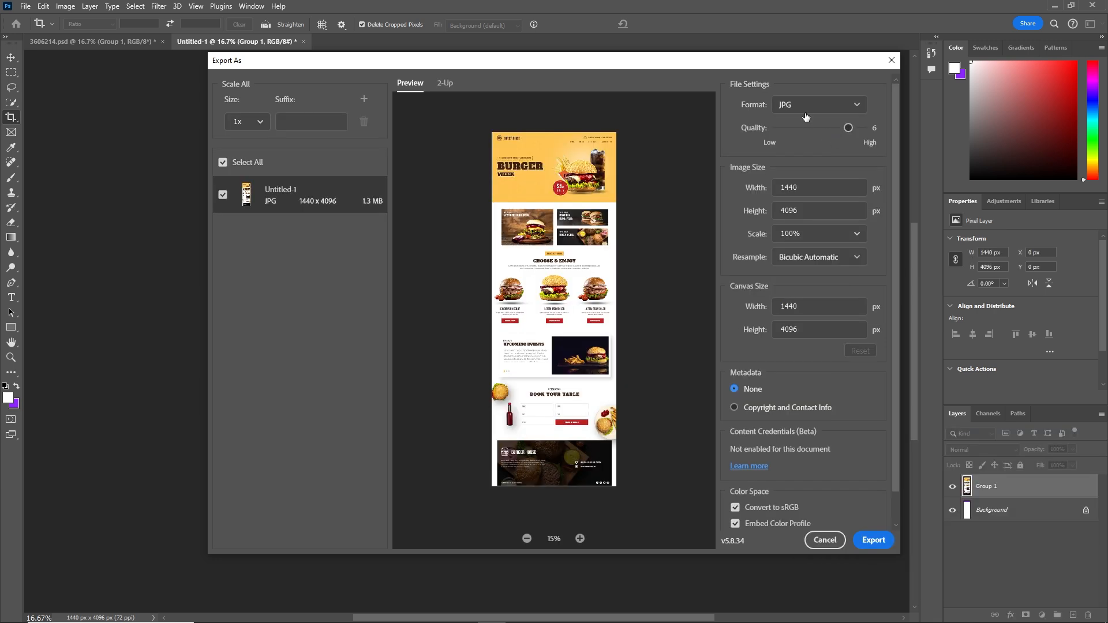
drag(848, 127, 862, 128)
click(865, 545)
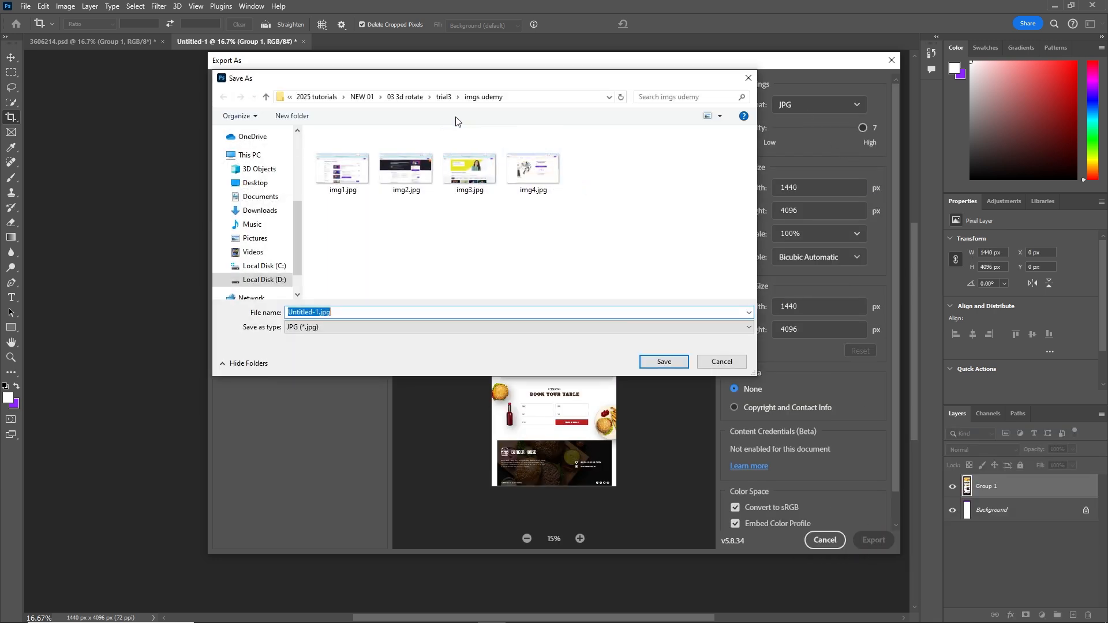
Step: Create an imgs folder inside tutorial and save the JPG there as 'pa'
click(367, 100)
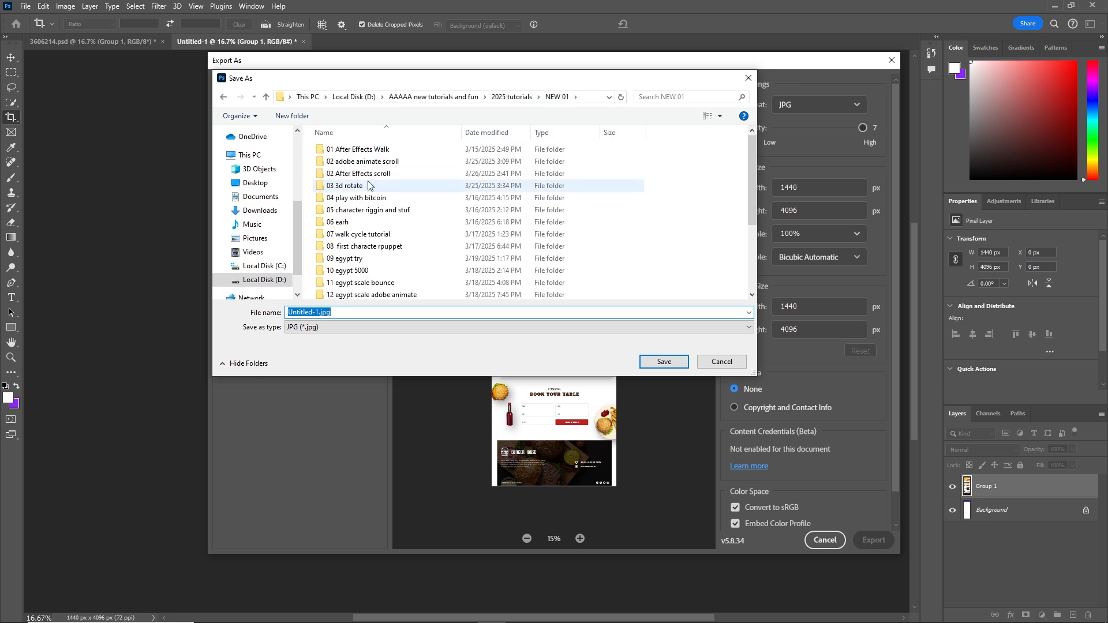
double_click(372, 175)
double_click(329, 197)
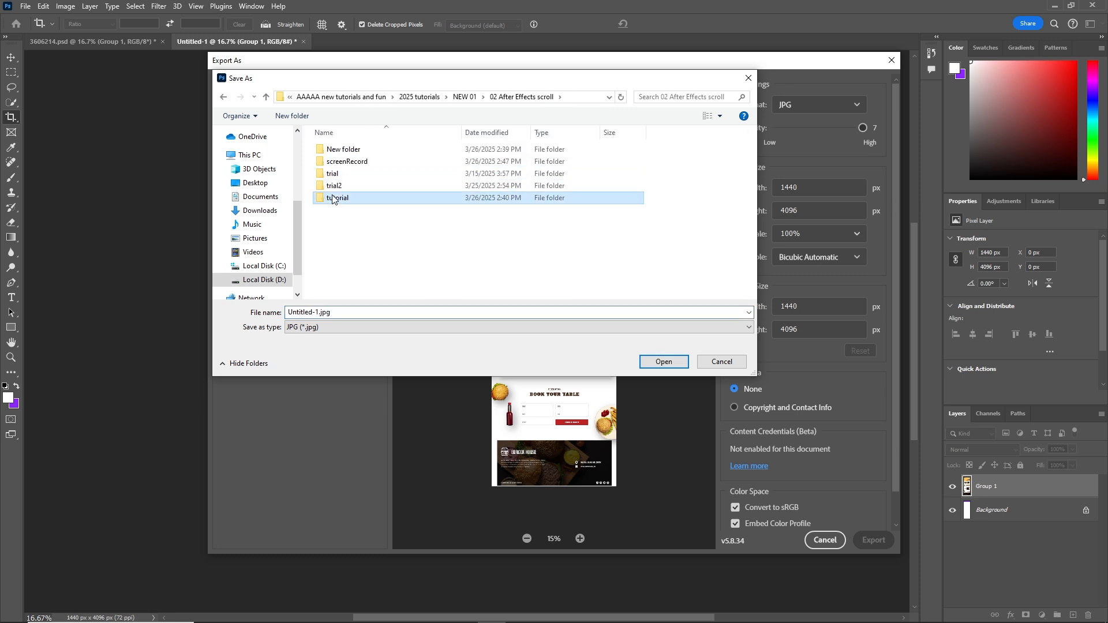
right_click(339, 199)
mouse_move(434, 340)
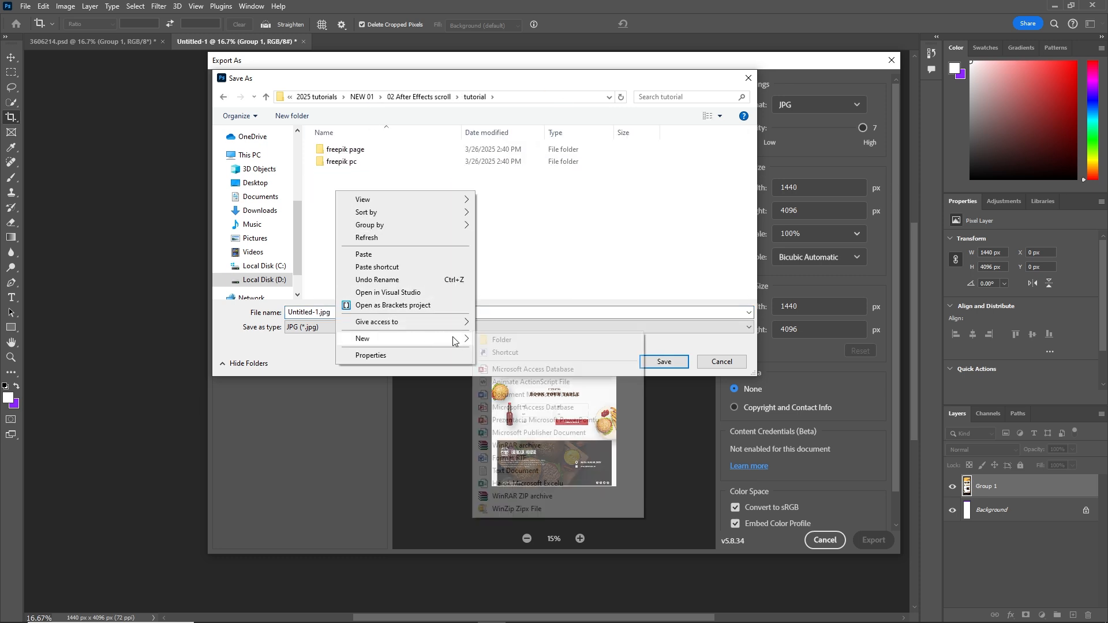
click(505, 343)
text(imgs)
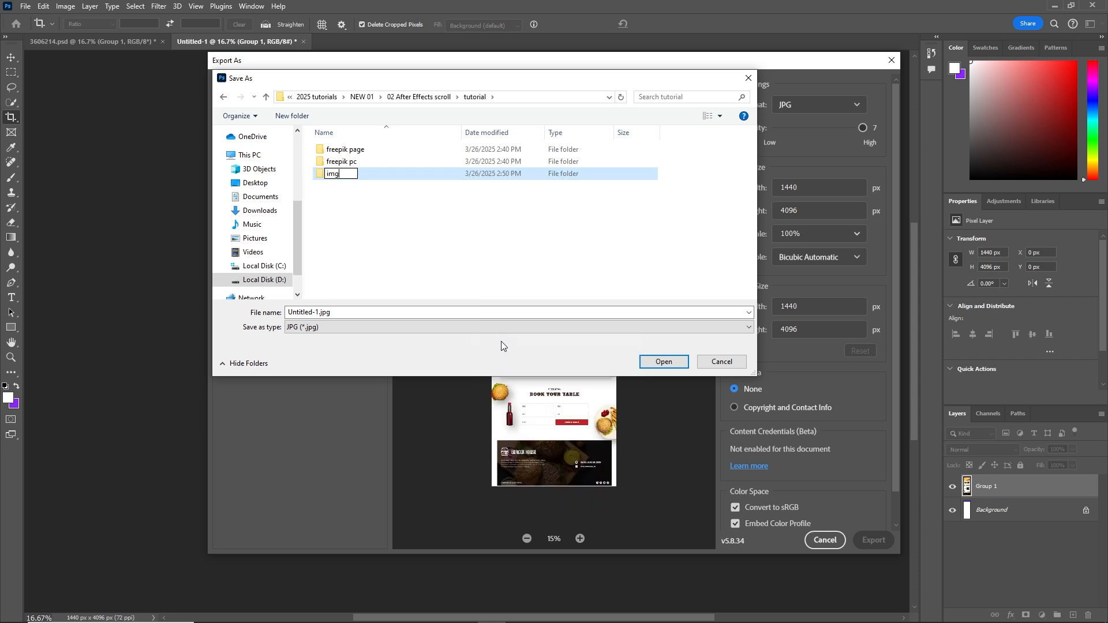
click(353, 234)
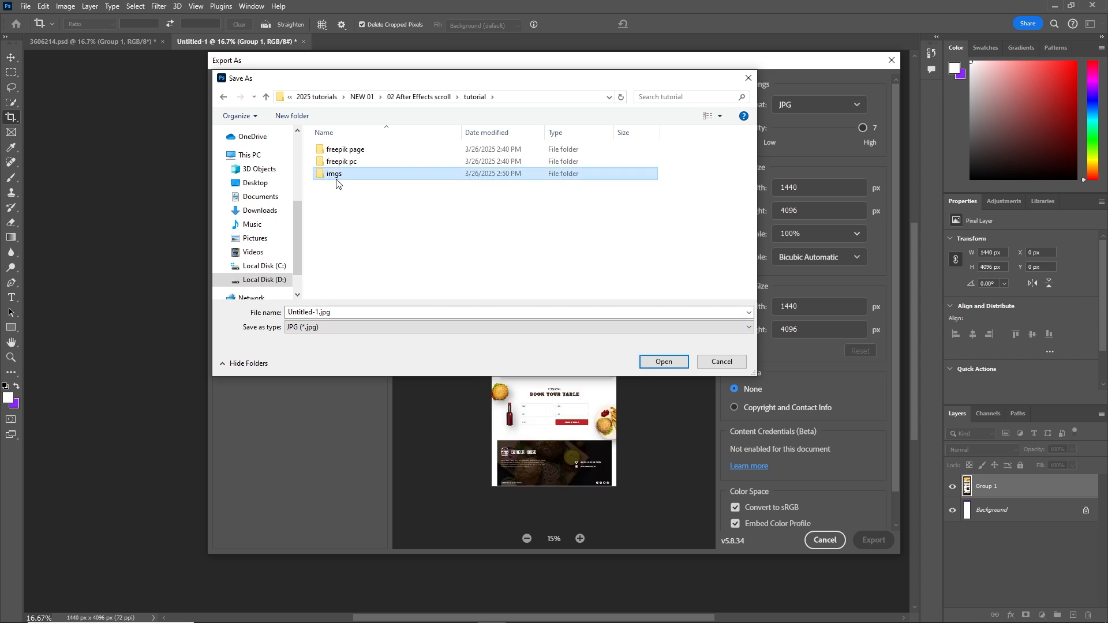
double_click(335, 173)
text(page)
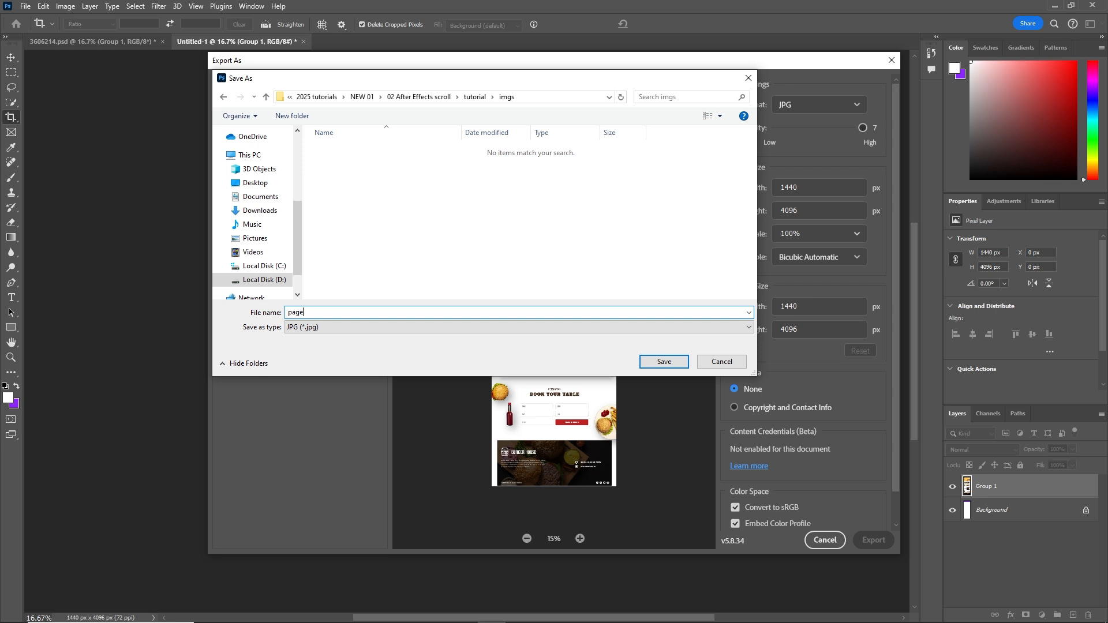
click(663, 362)
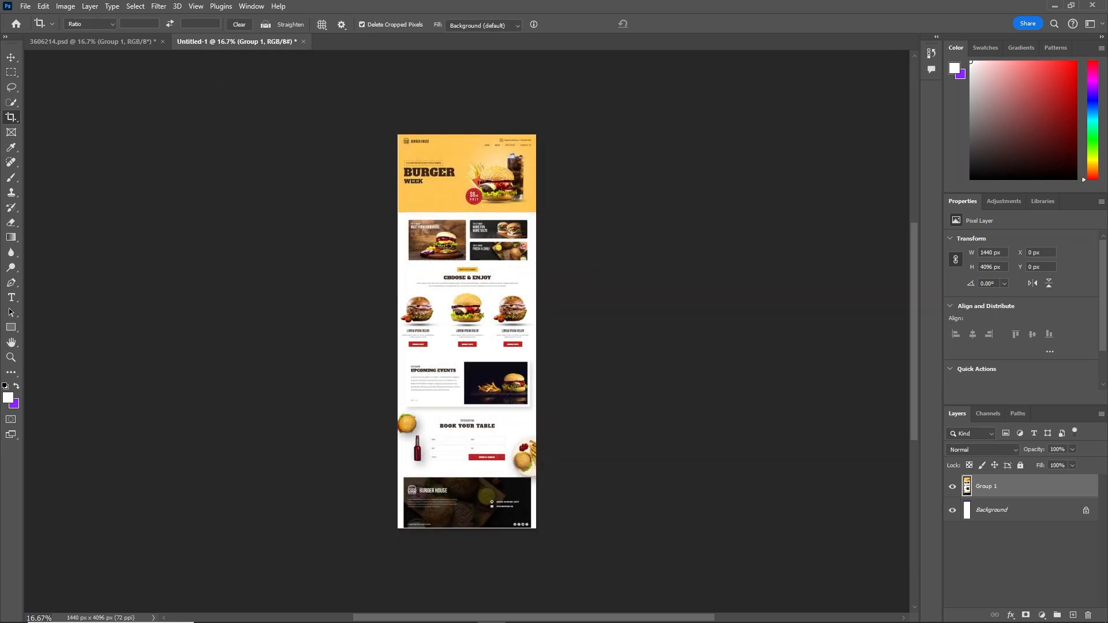
Step: In File Explorer, go to tutorial and open the freepik pc folder holding 59508.eps
click(265, 618)
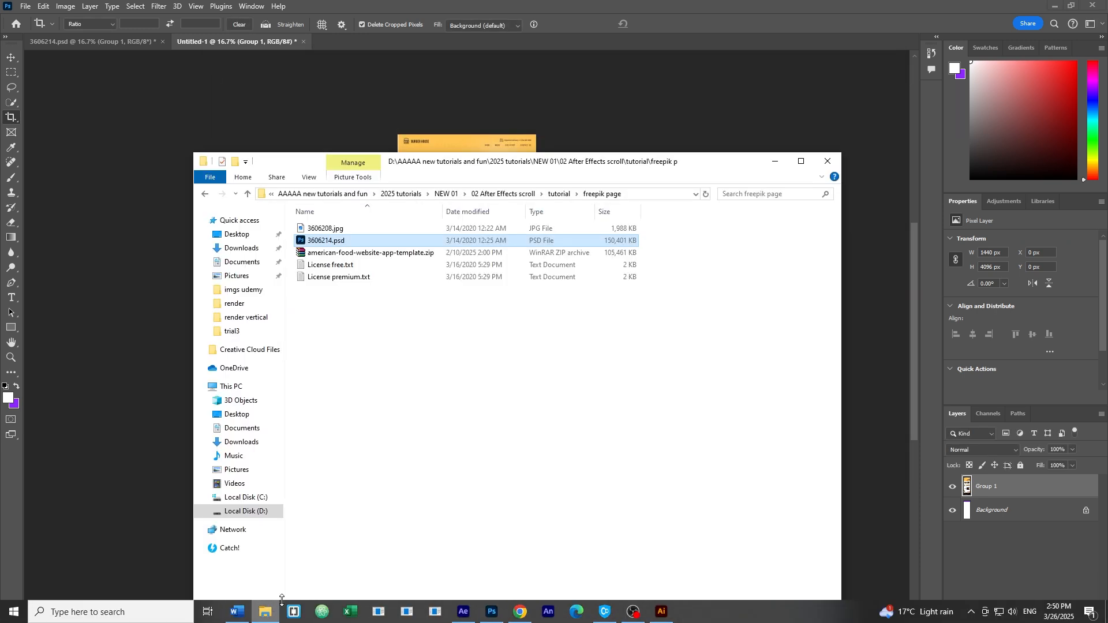
click(559, 194)
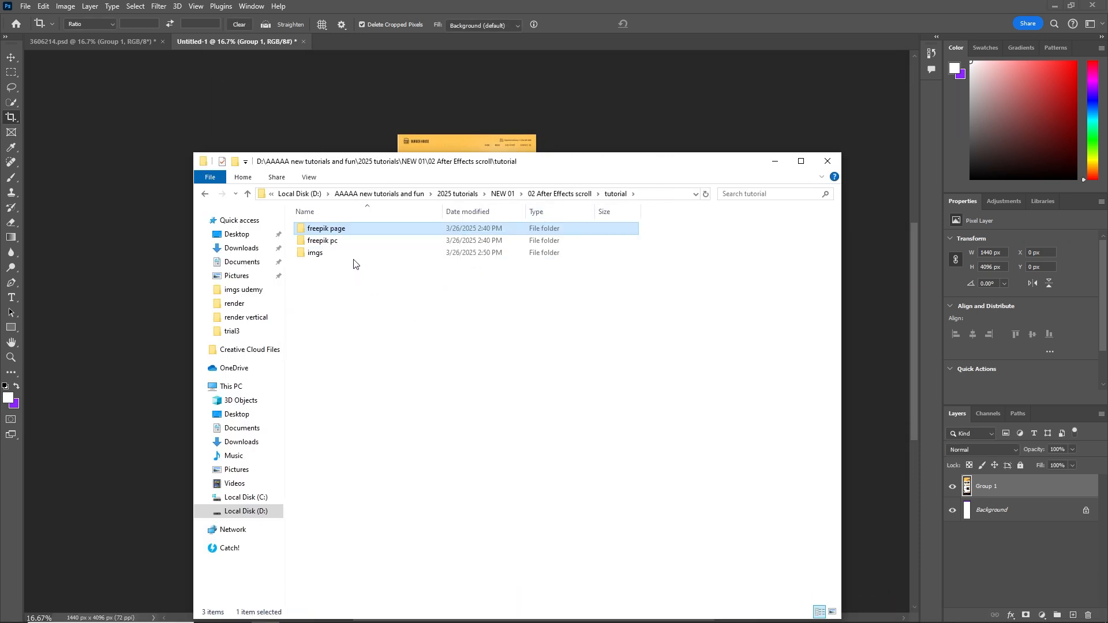
double_click(324, 245)
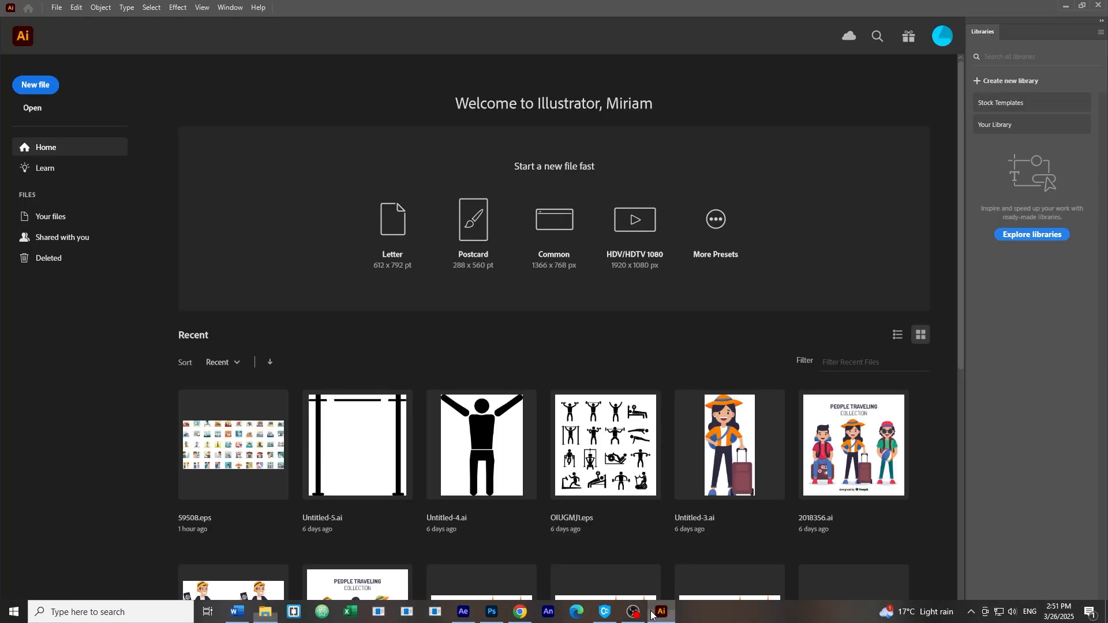
Step: Drag 59508.eps into Illustrator, decline 9-slice scaling, and close the Libraries panel
click(661, 621)
click(264, 620)
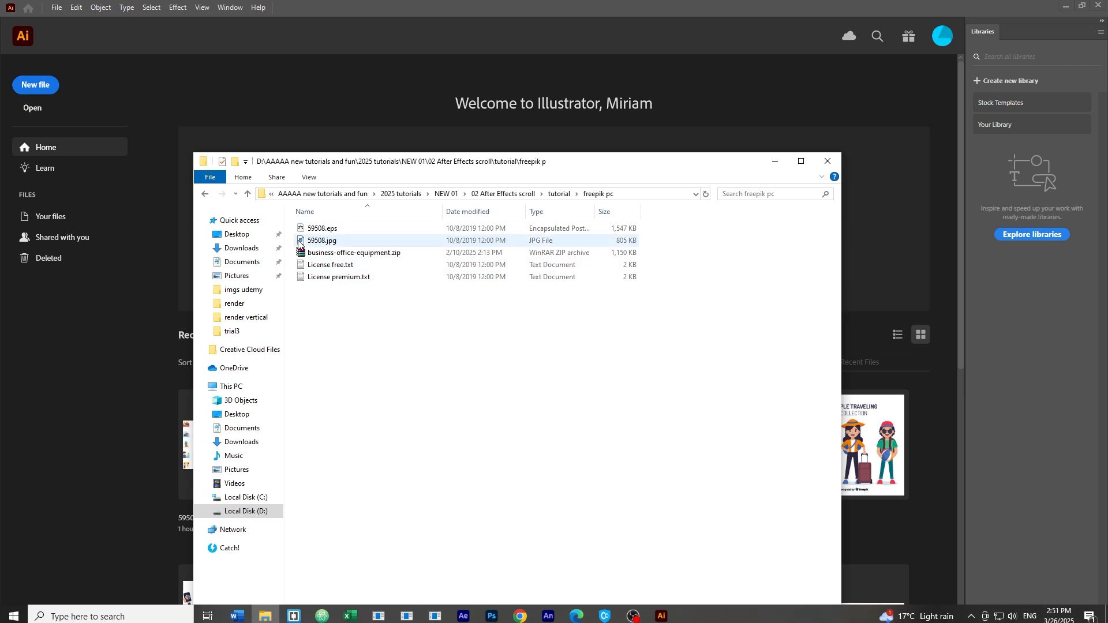
drag(326, 231, 112, 372)
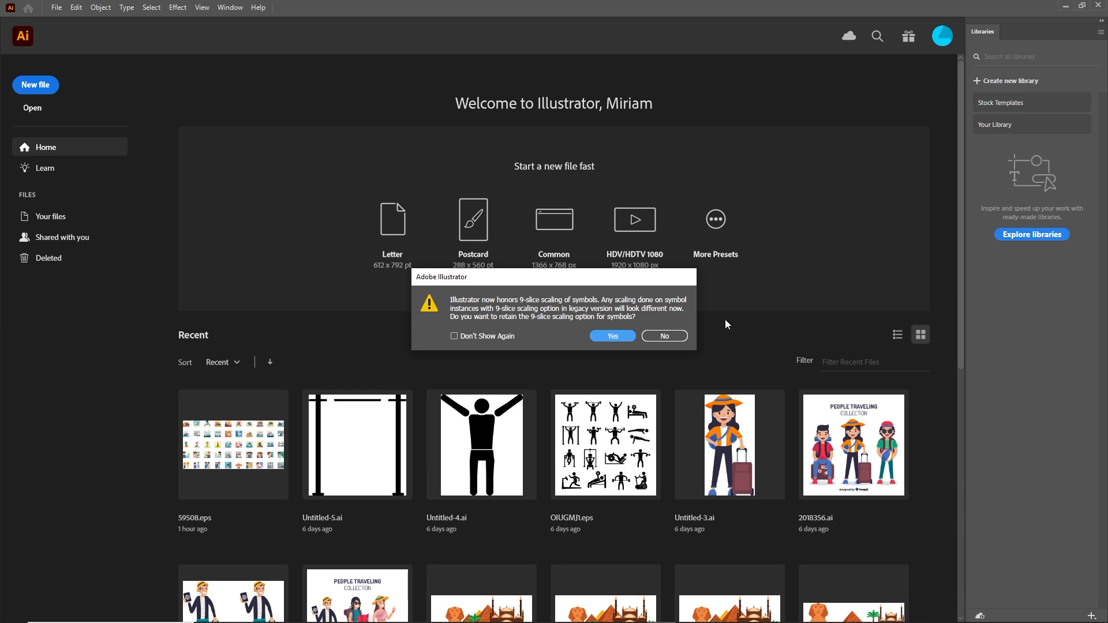
click(671, 337)
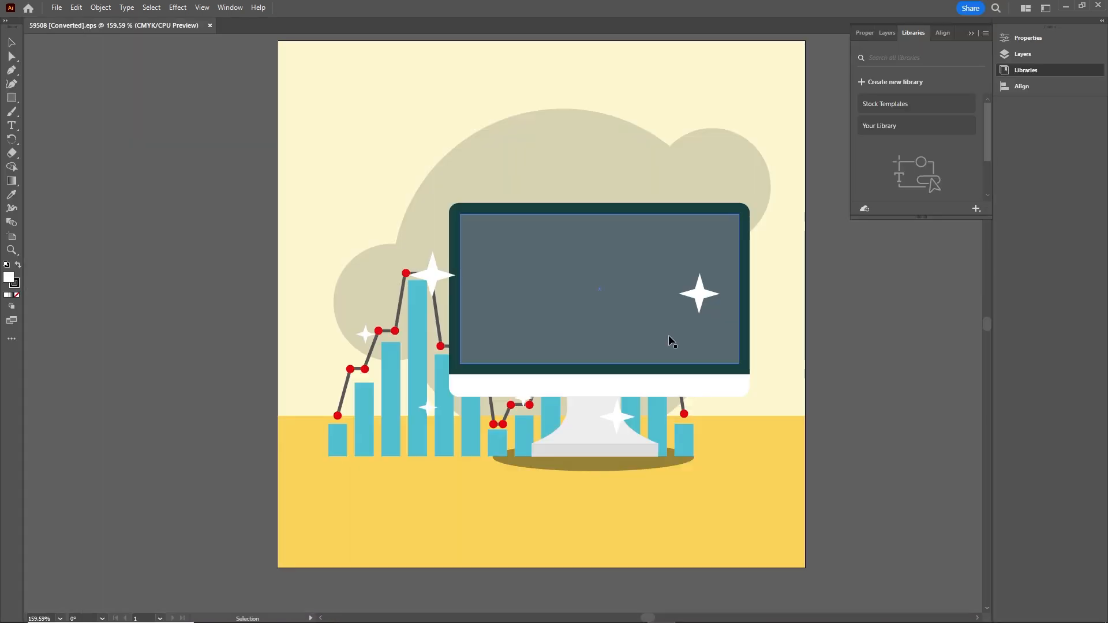
click(973, 33)
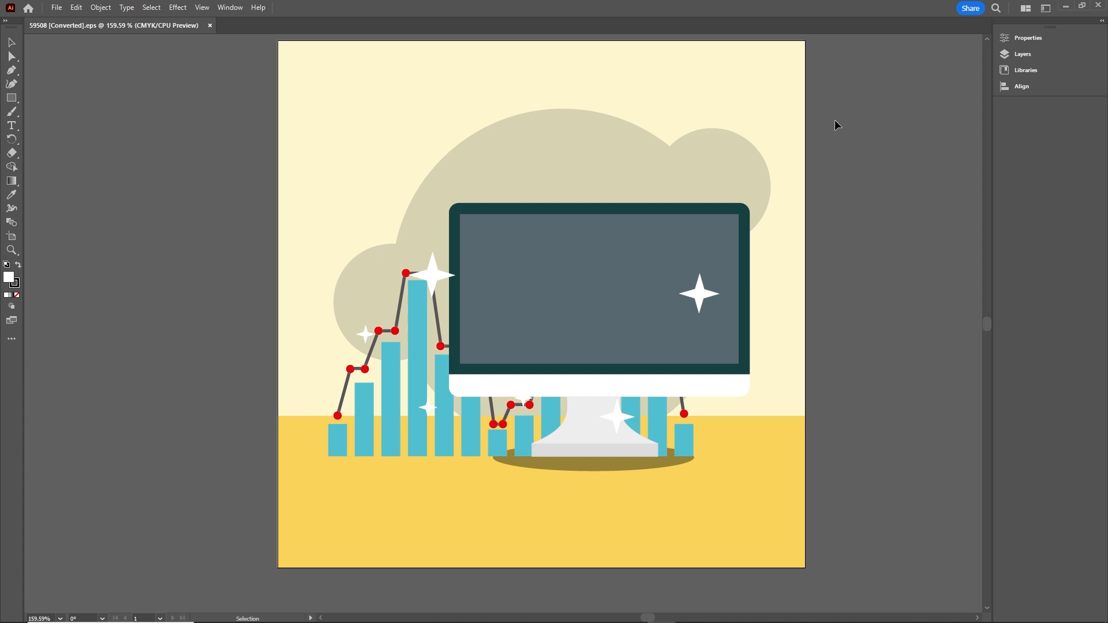
Step: Create a new 1920 × 1080 px Untitled-2 document in Photoshop and select the Move tool
click(491, 613)
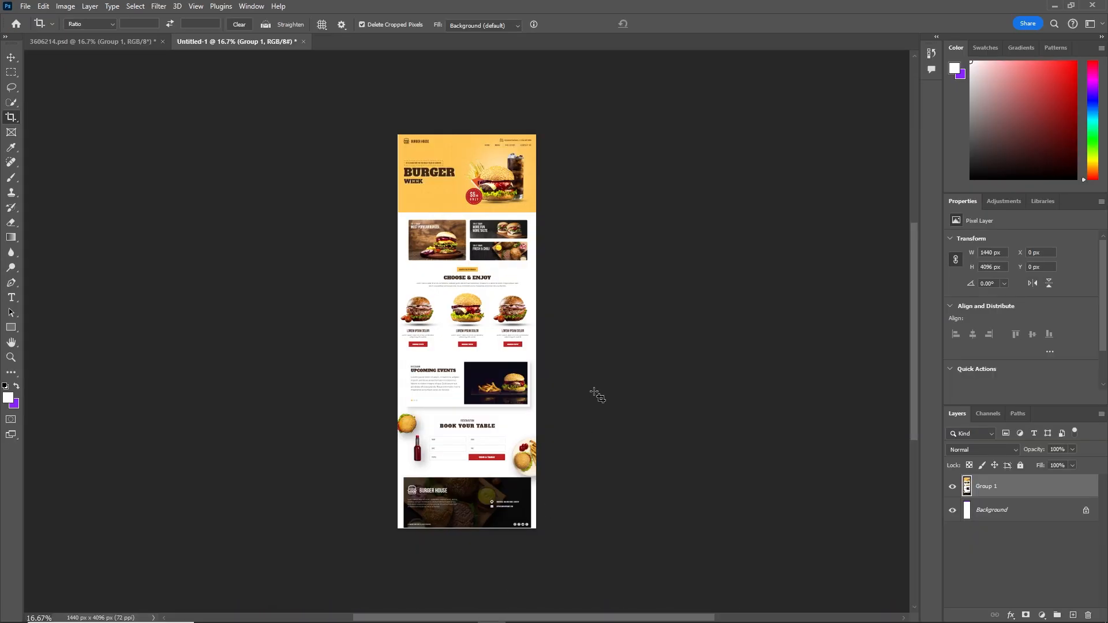
key(ctrl+n)
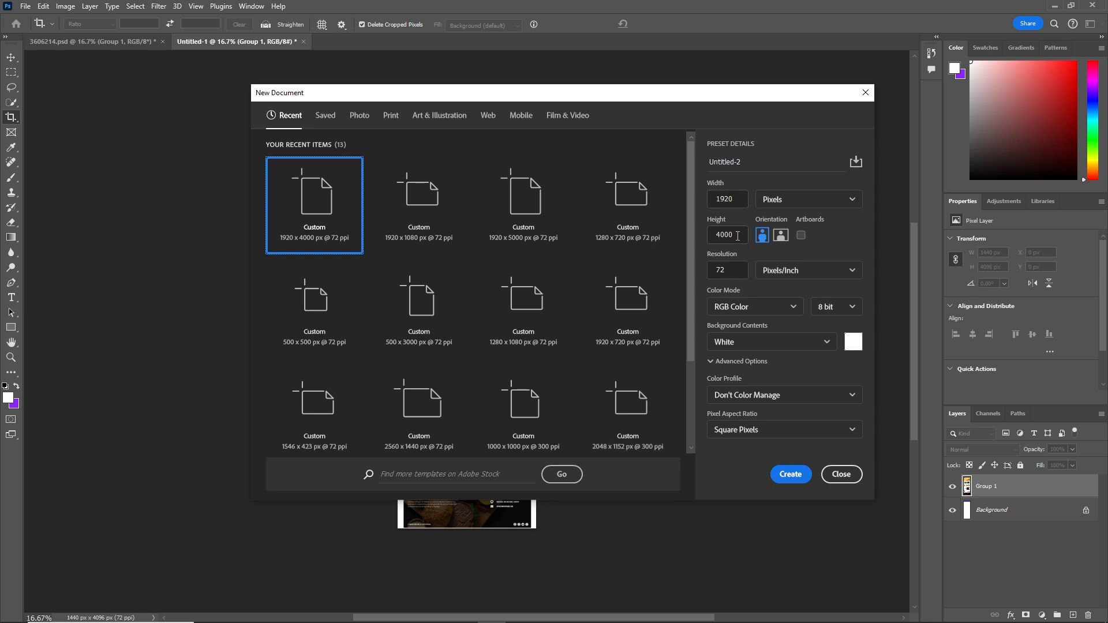
drag(738, 236, 698, 237)
text(108)
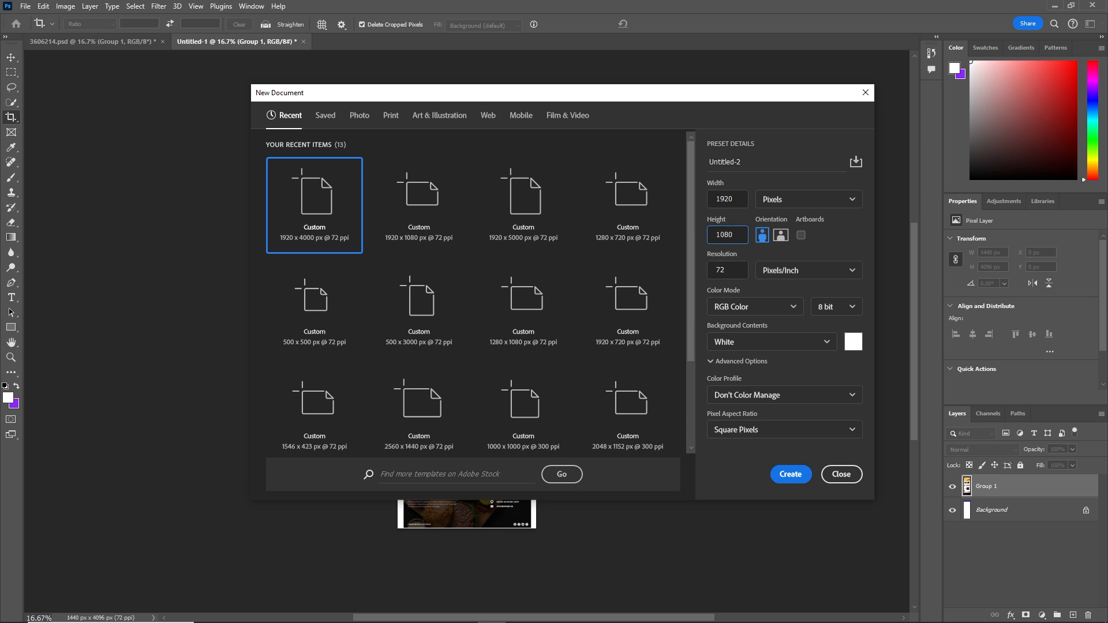
click(790, 475)
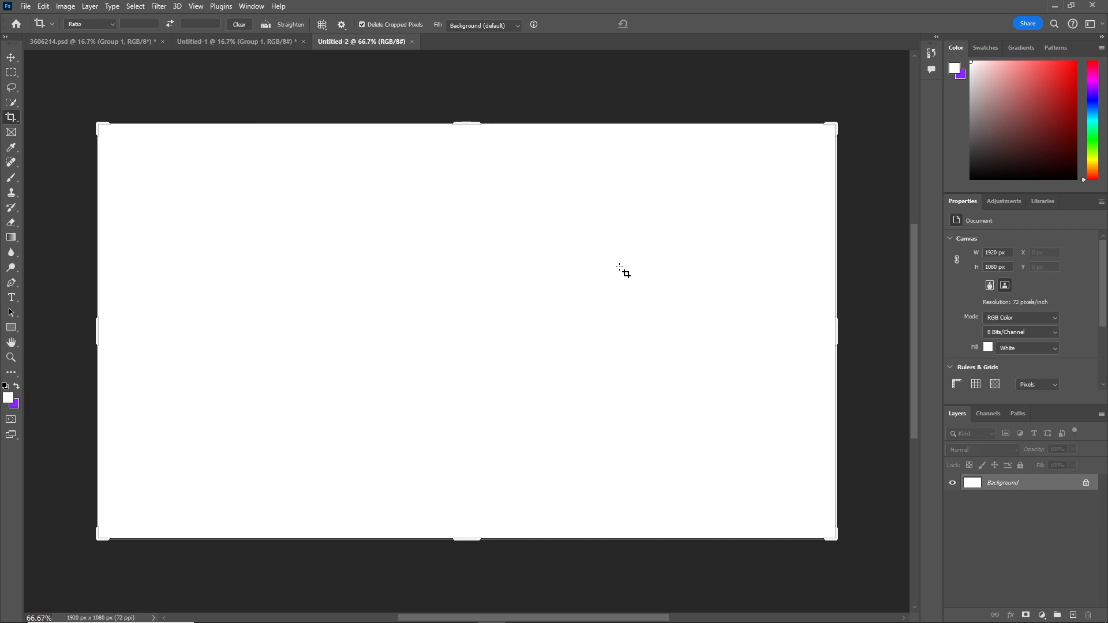
click(11, 57)
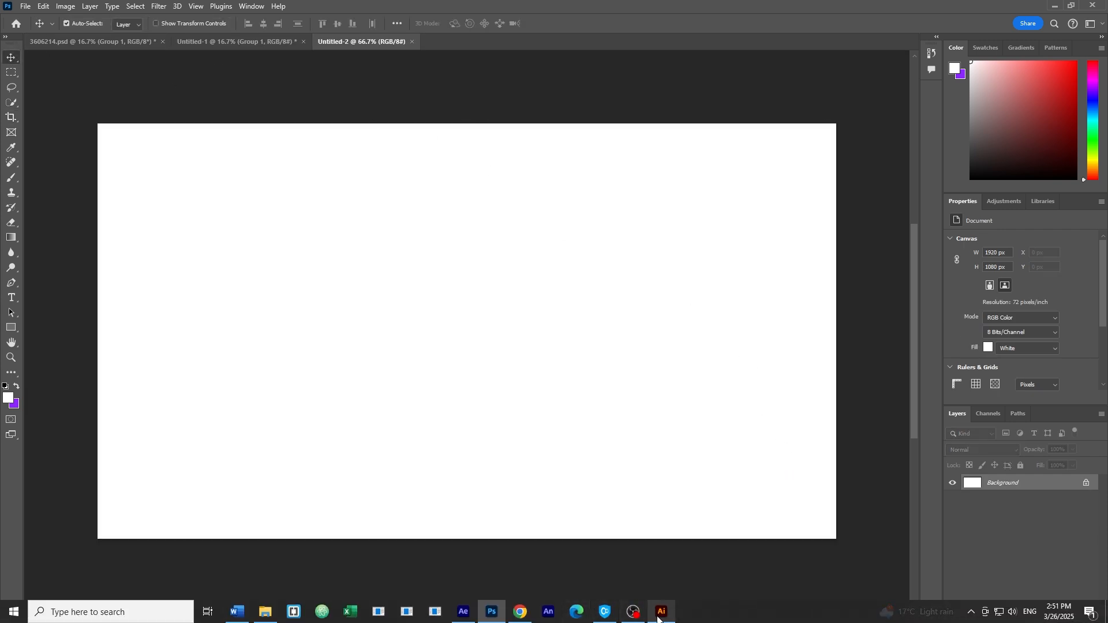
Step: Drag the monitor group from Illustrator into Untitled-2 and scale it up, centred
click(663, 613)
click(600, 290)
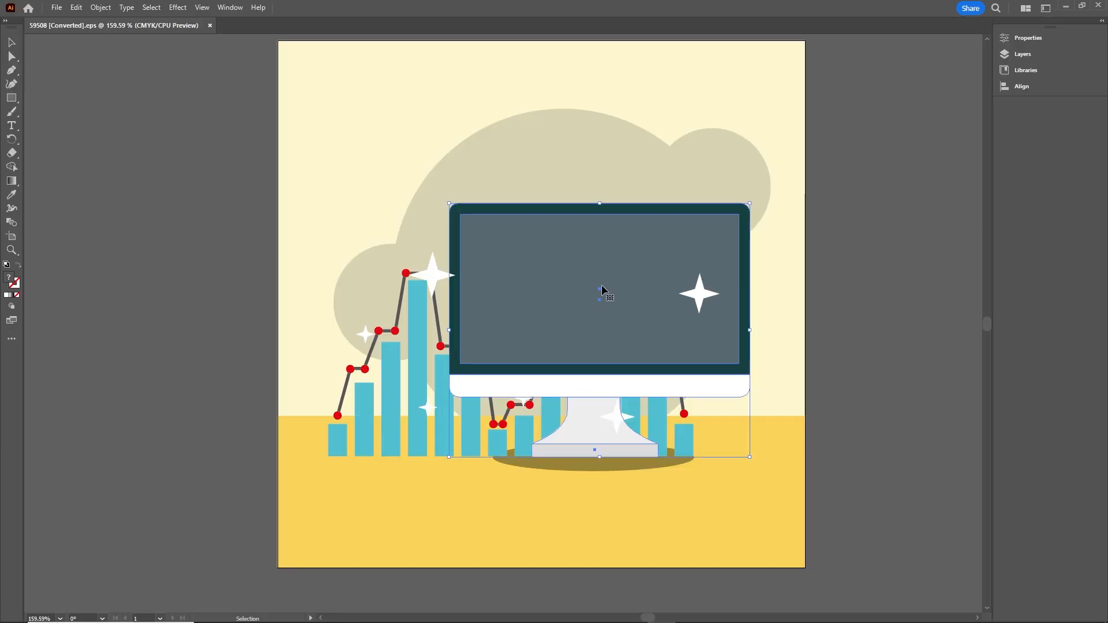
drag(600, 289, 467, 322)
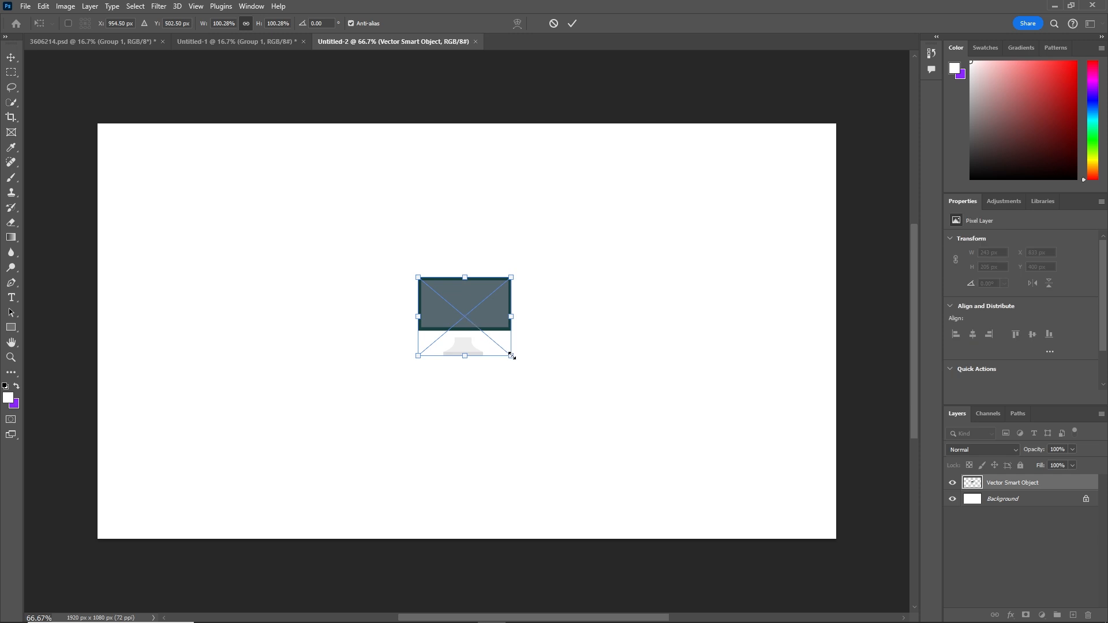
drag(512, 357, 730, 480)
drag(566, 336, 552, 334)
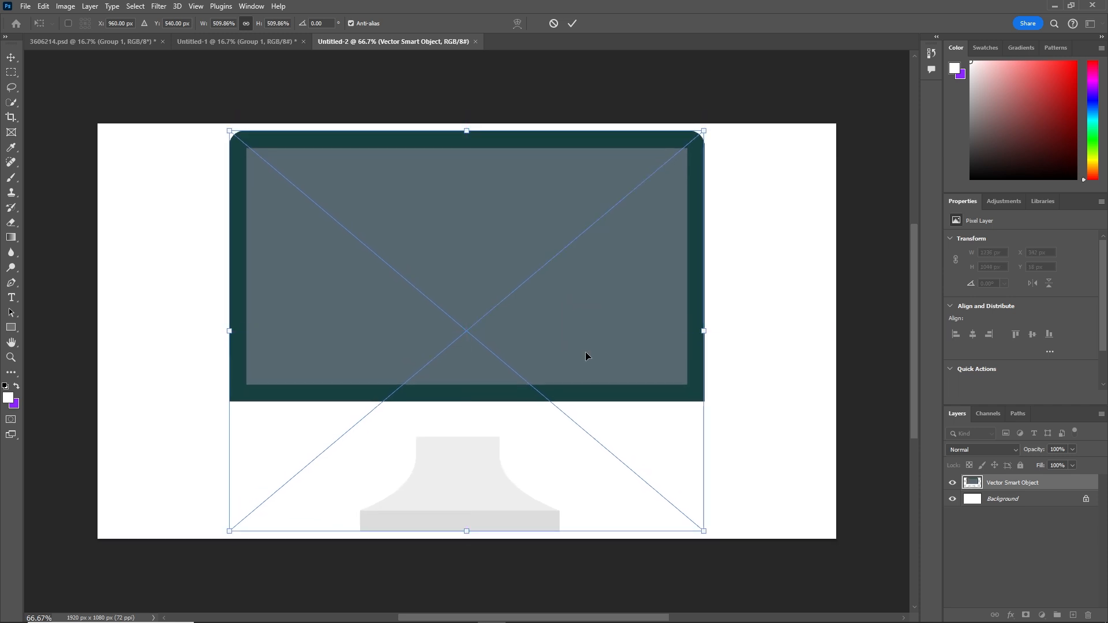
key(Return)
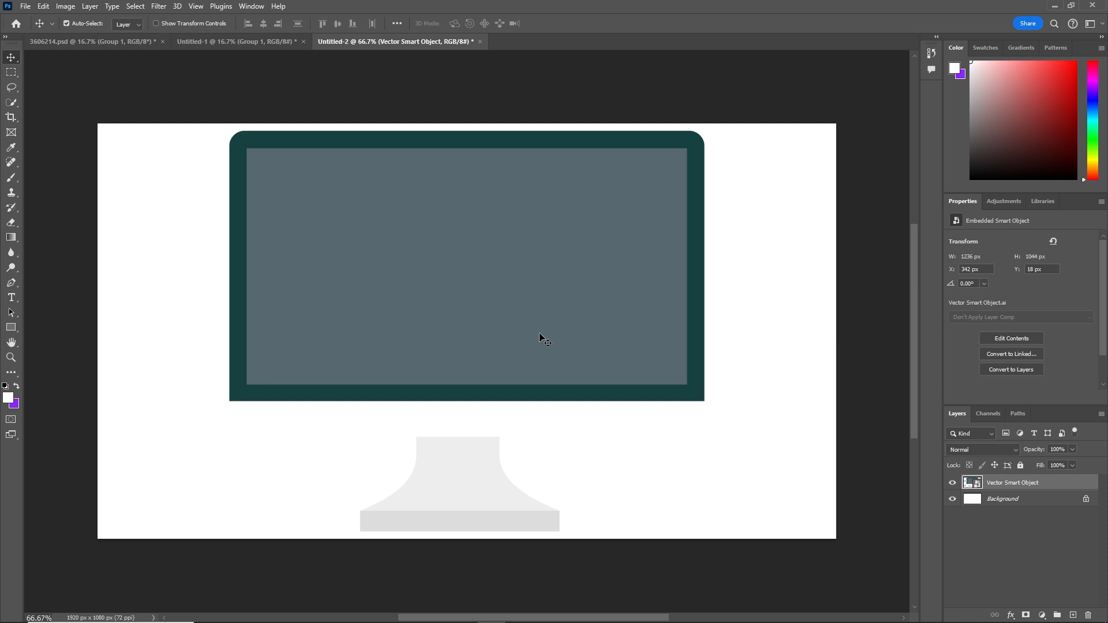
Step: Free-transform the monitor again, enlarging it to 1884 x 1588 px across the canvas width
scroll(538, 339, down, 3)
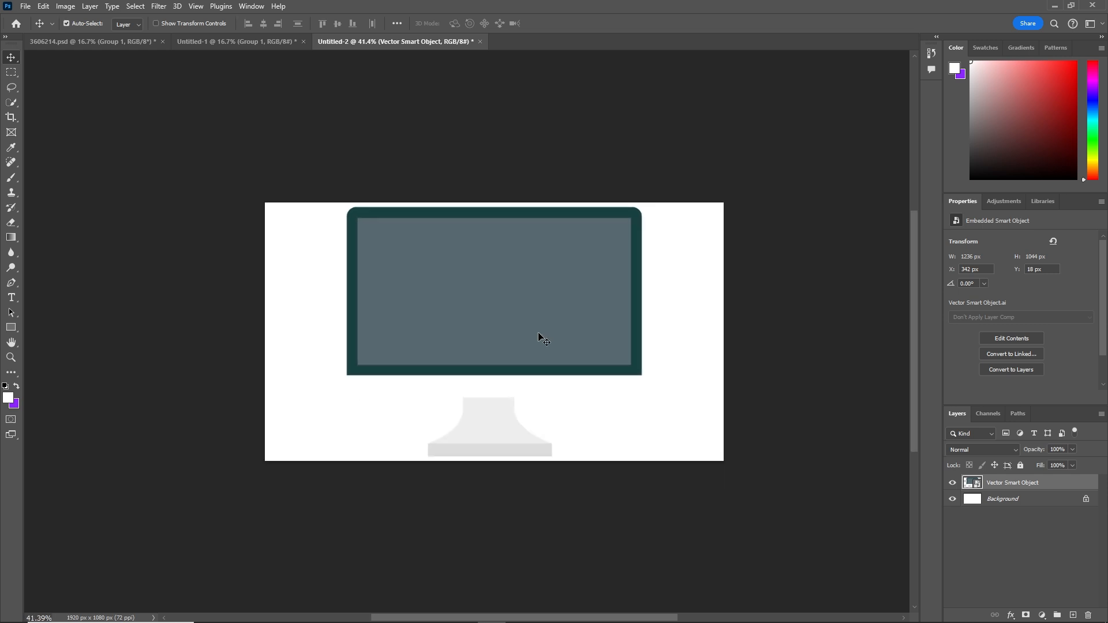
key(ctrl+t)
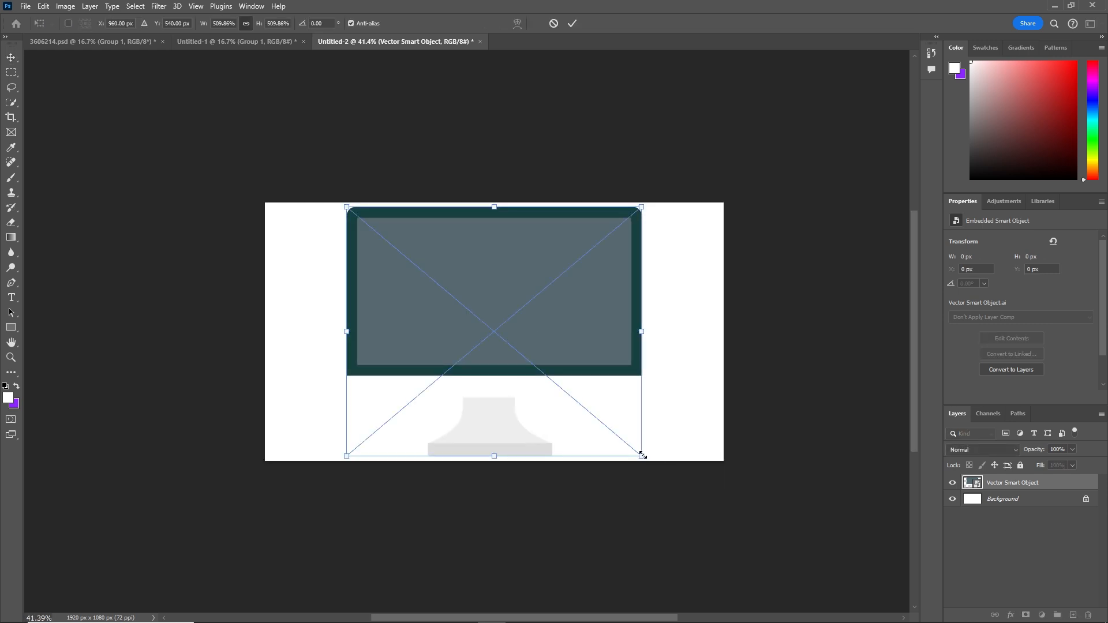
drag(641, 456, 715, 521)
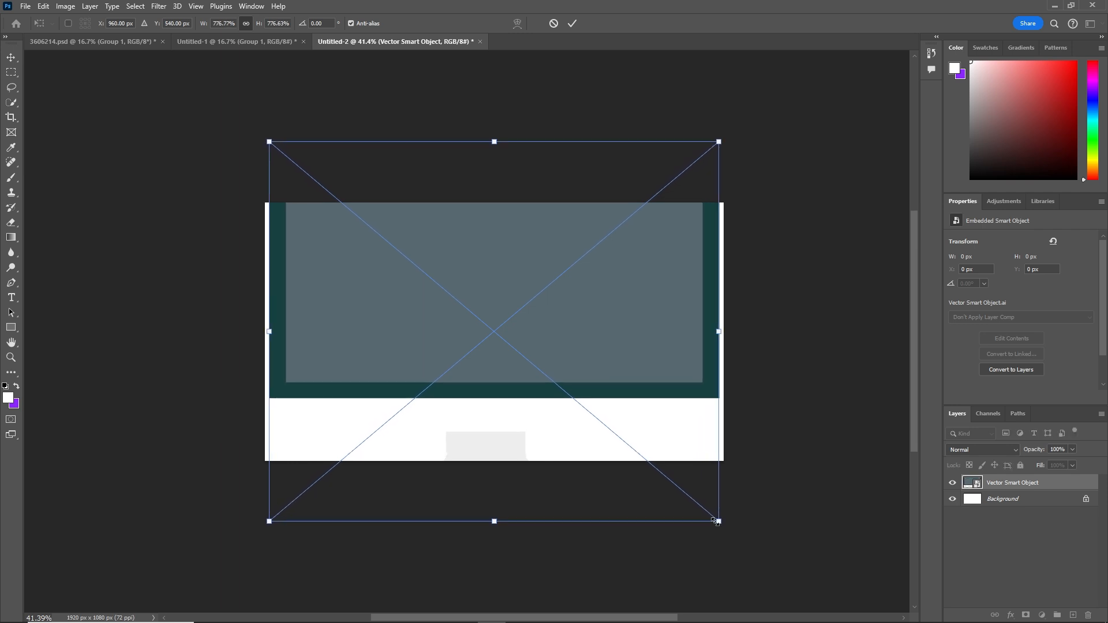
key(Return)
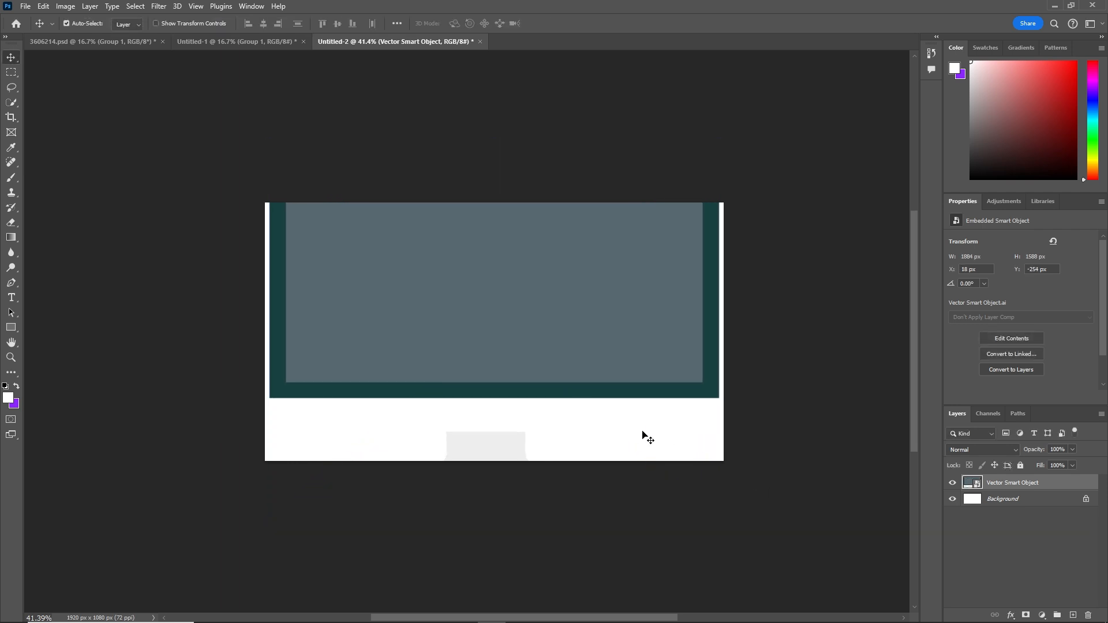
Step: Crop the canvas to 1920 x 1644 px around the monitor, hide the background layer, and return to the Move tool
key(c)
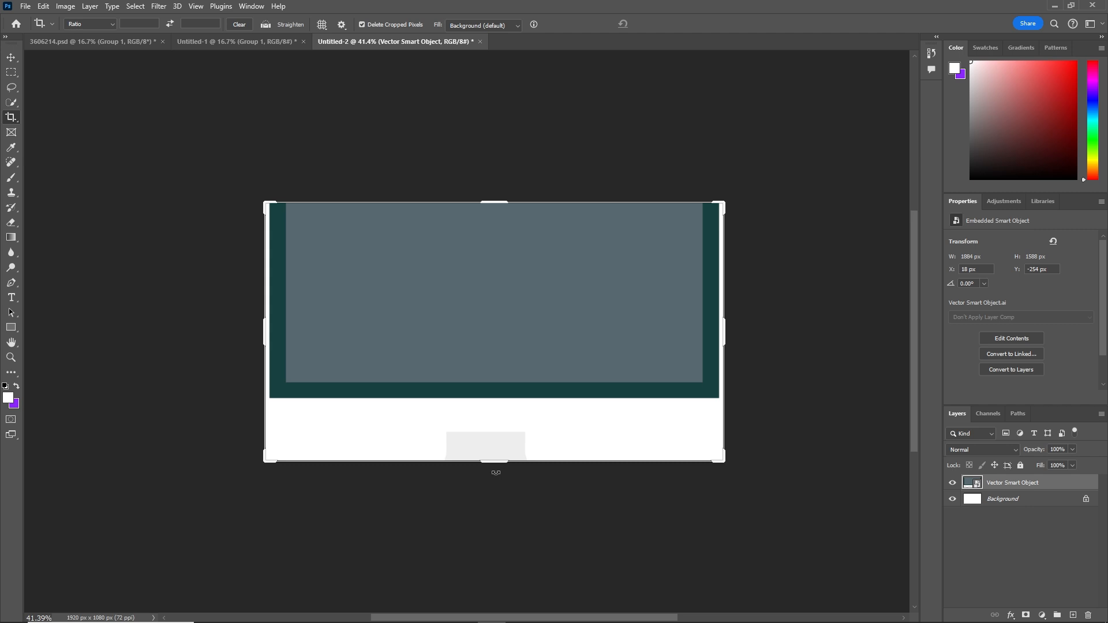
drag(499, 462, 504, 492)
drag(497, 173, 502, 140)
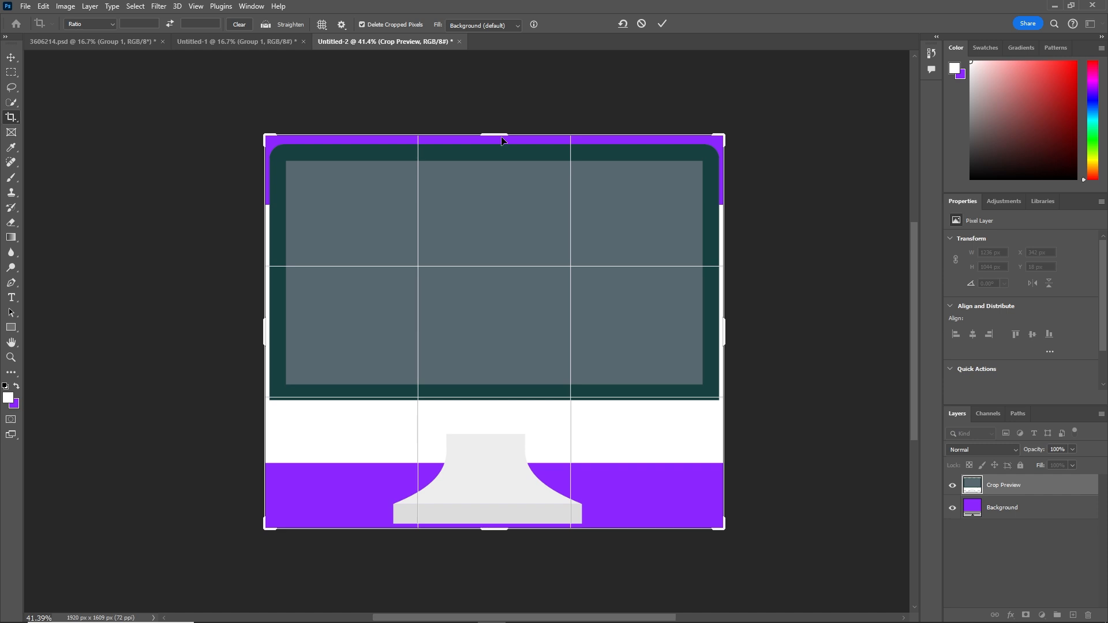
key(Return)
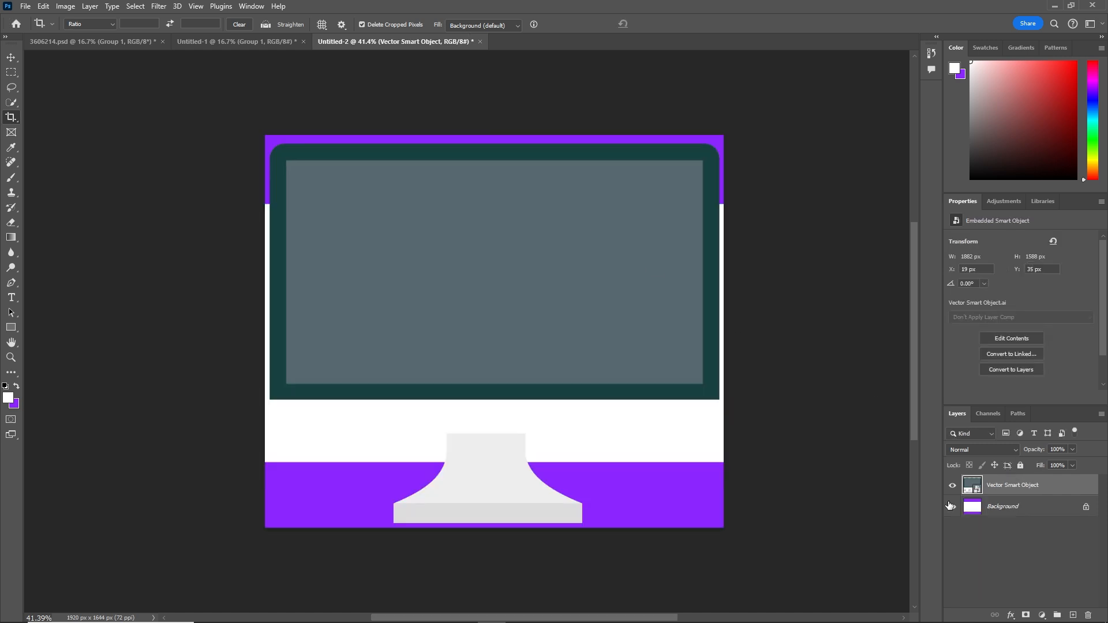
click(952, 507)
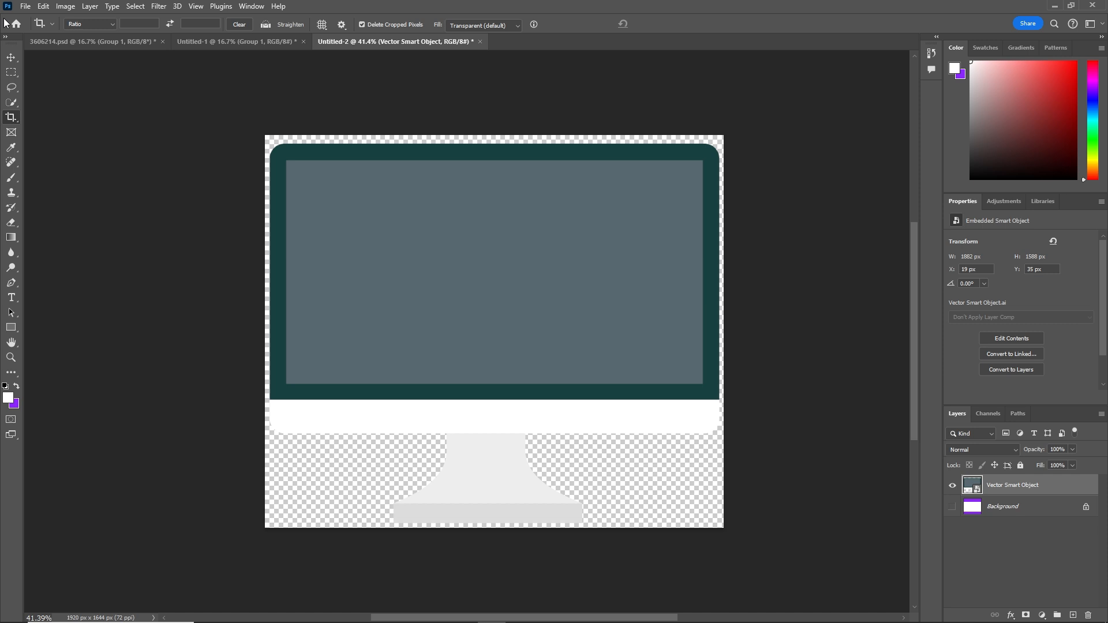
click(12, 58)
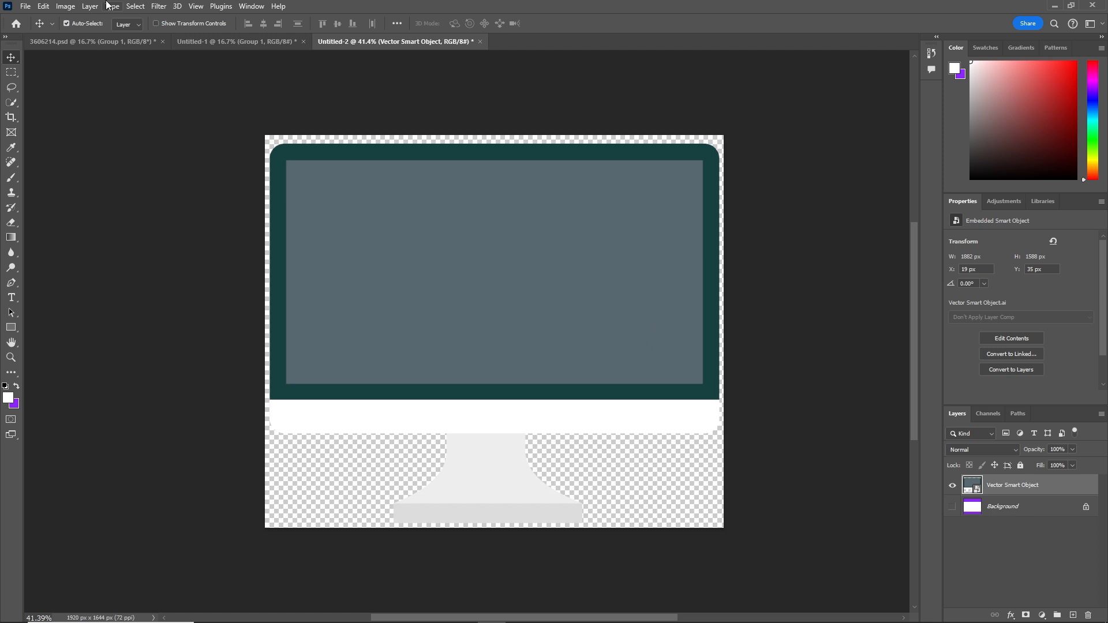
Step: Export the monitor graphic with Export As as a transparent PNG, saved as pc in imgs
click(25, 7)
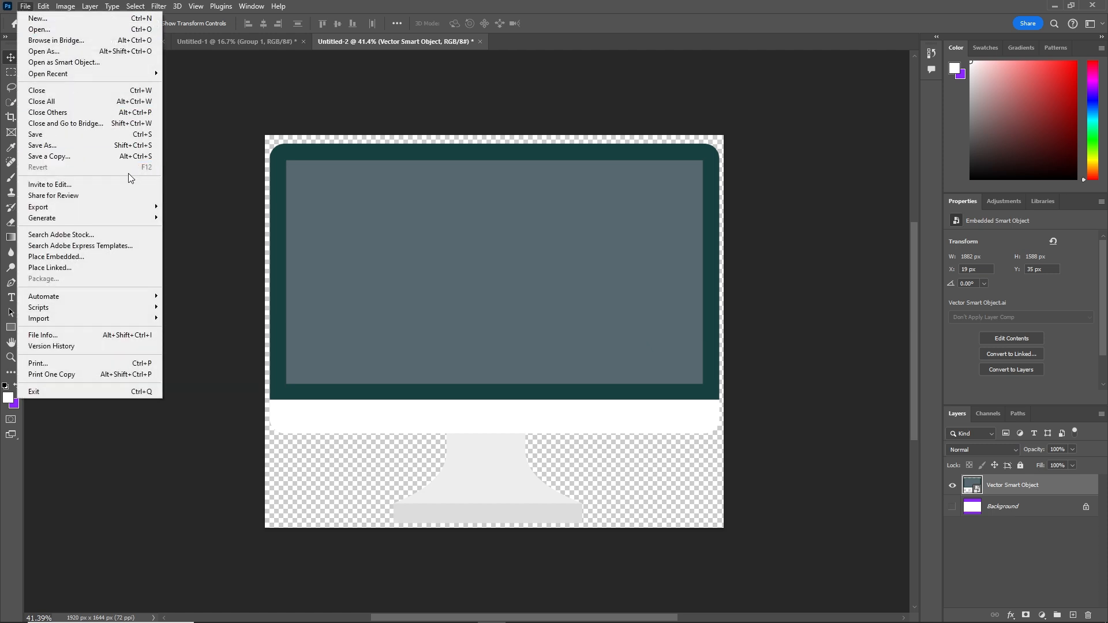
mouse_move(146, 209)
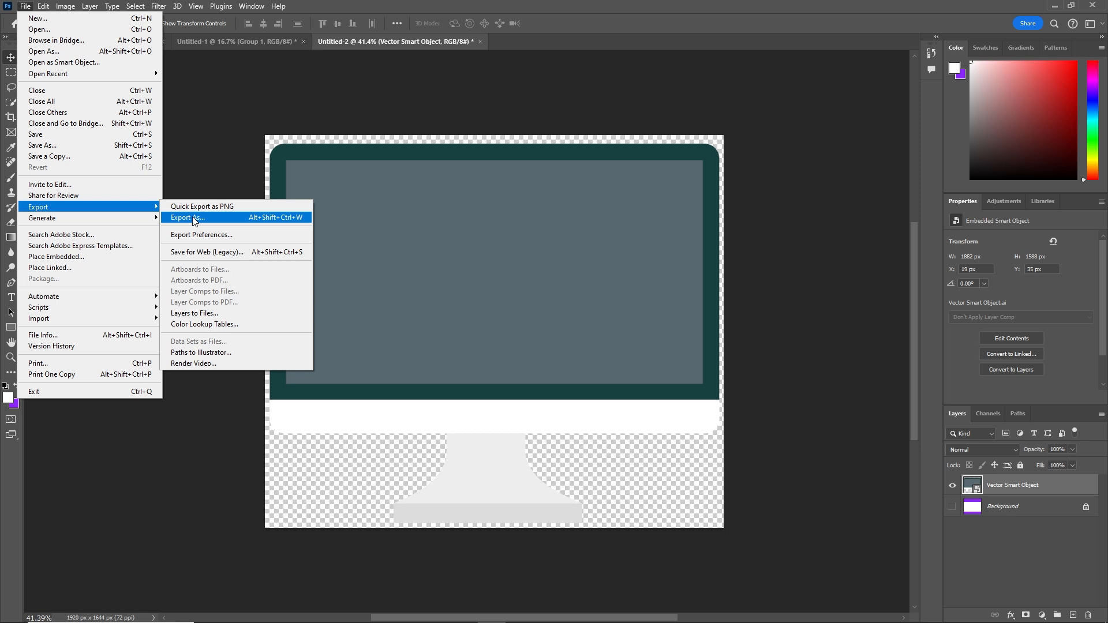
click(188, 218)
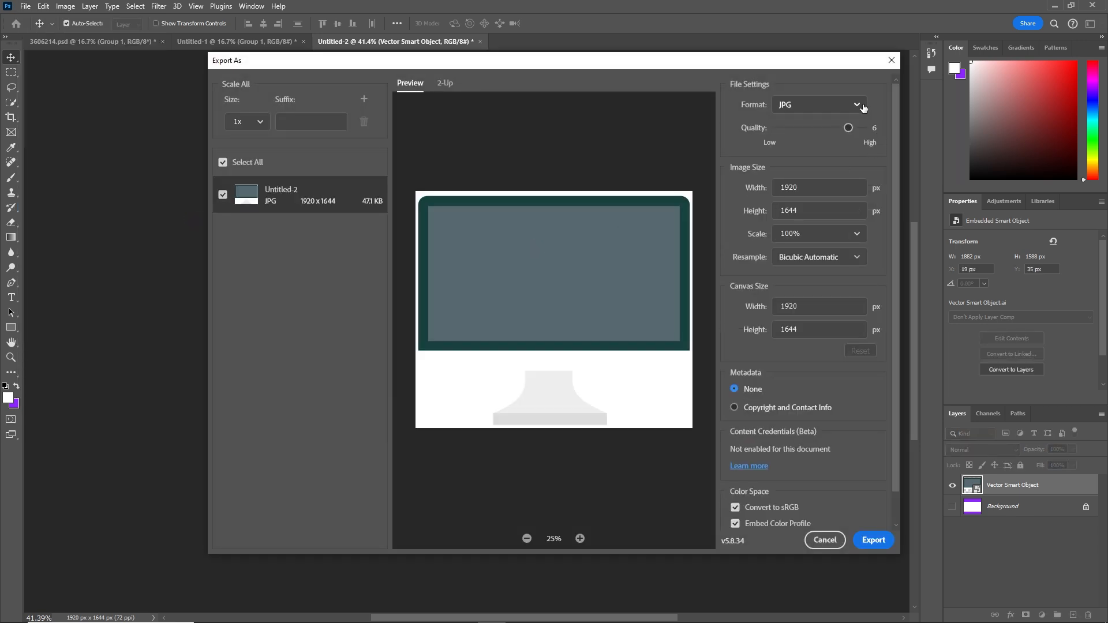
click(859, 104)
click(816, 128)
click(876, 543)
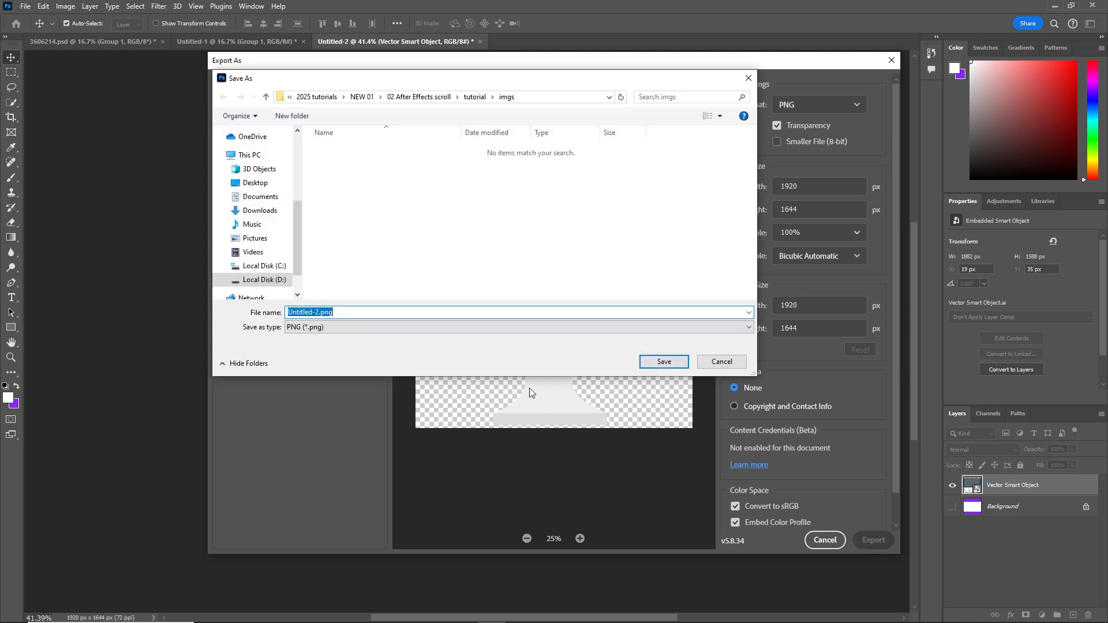
text(pc)
click(672, 361)
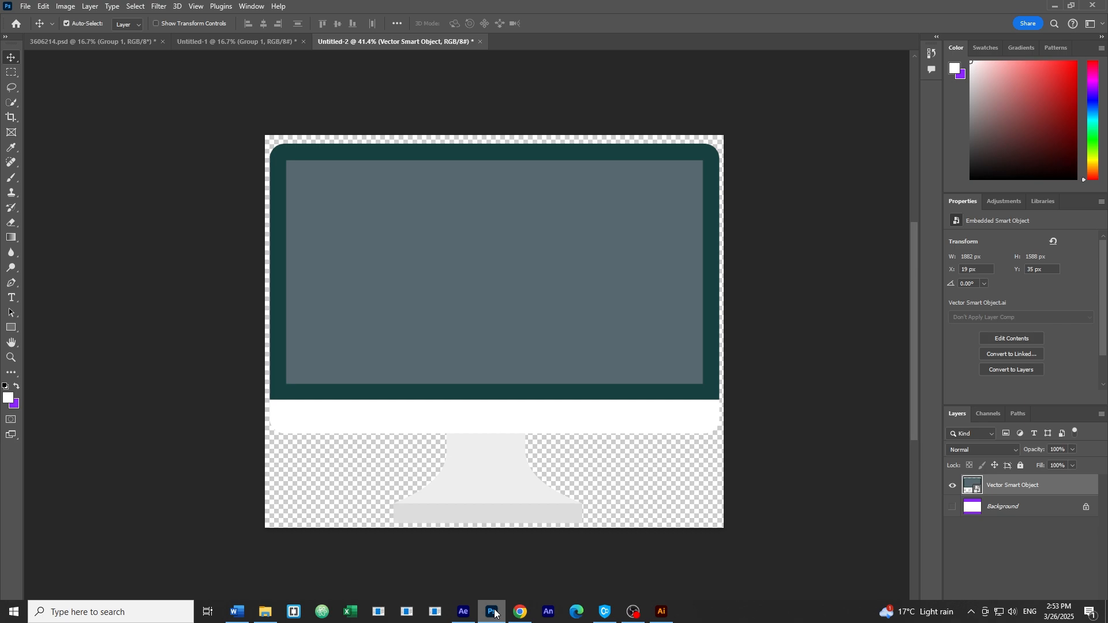
Step: In After Effects, create Comp 1 with the HD 1920 x 1080, 29.97 fps preset
click(463, 612)
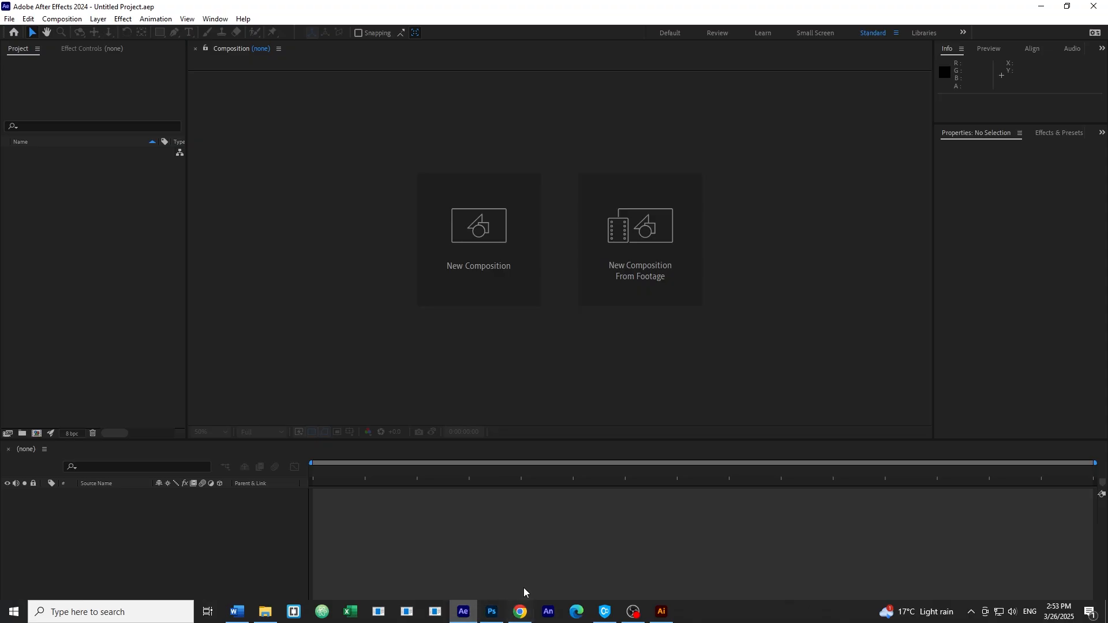
click(482, 241)
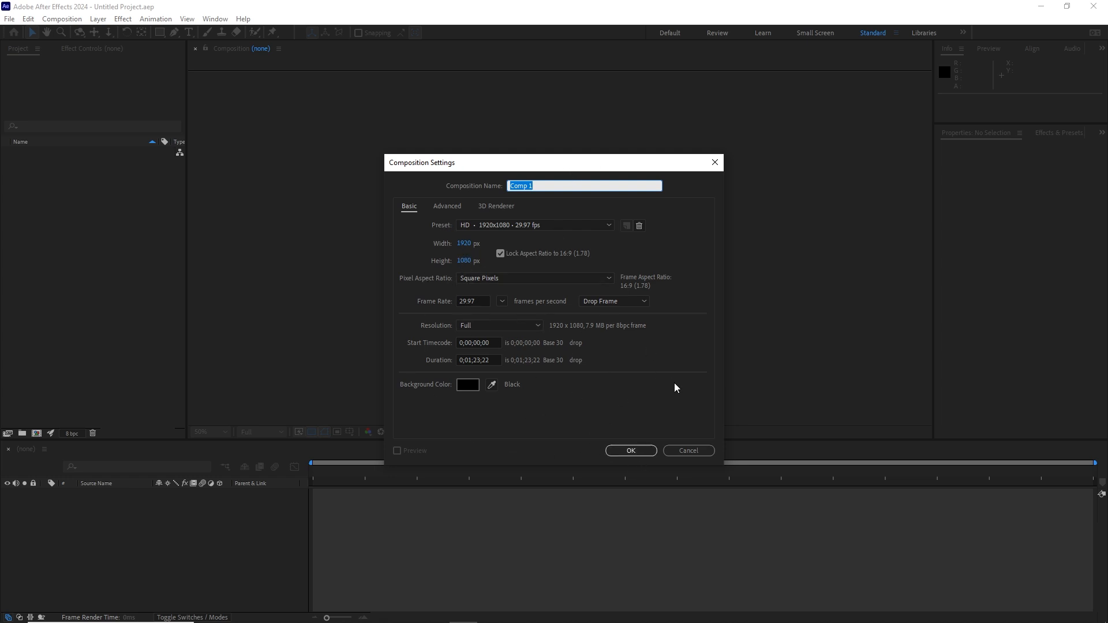
click(629, 452)
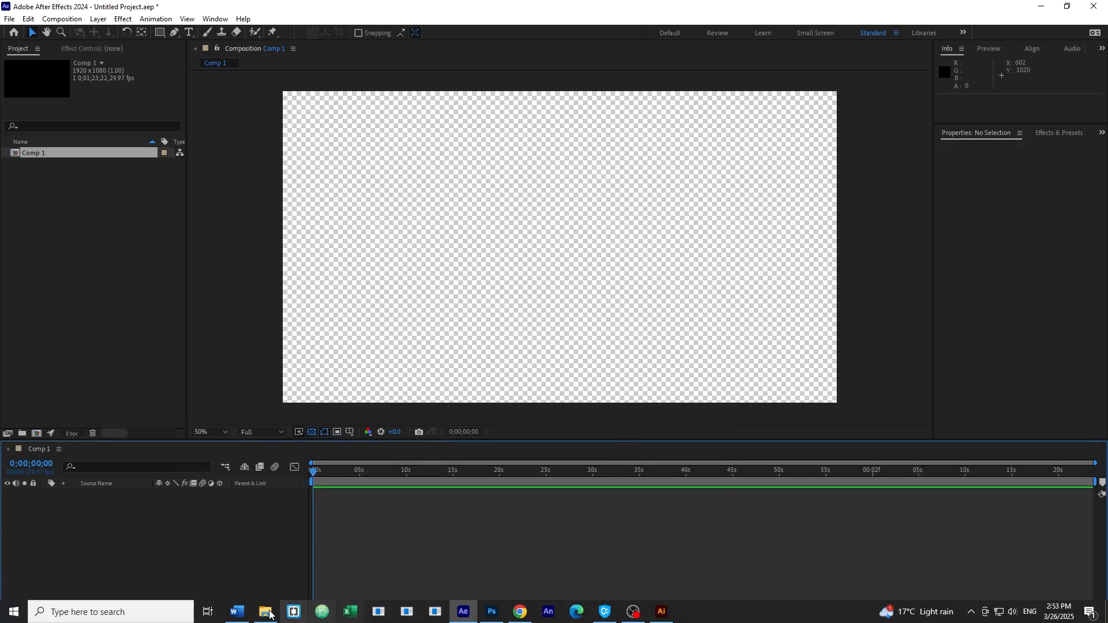
Step: Import page.jpg and pc.png from the imgs folder into the Project panel
click(264, 613)
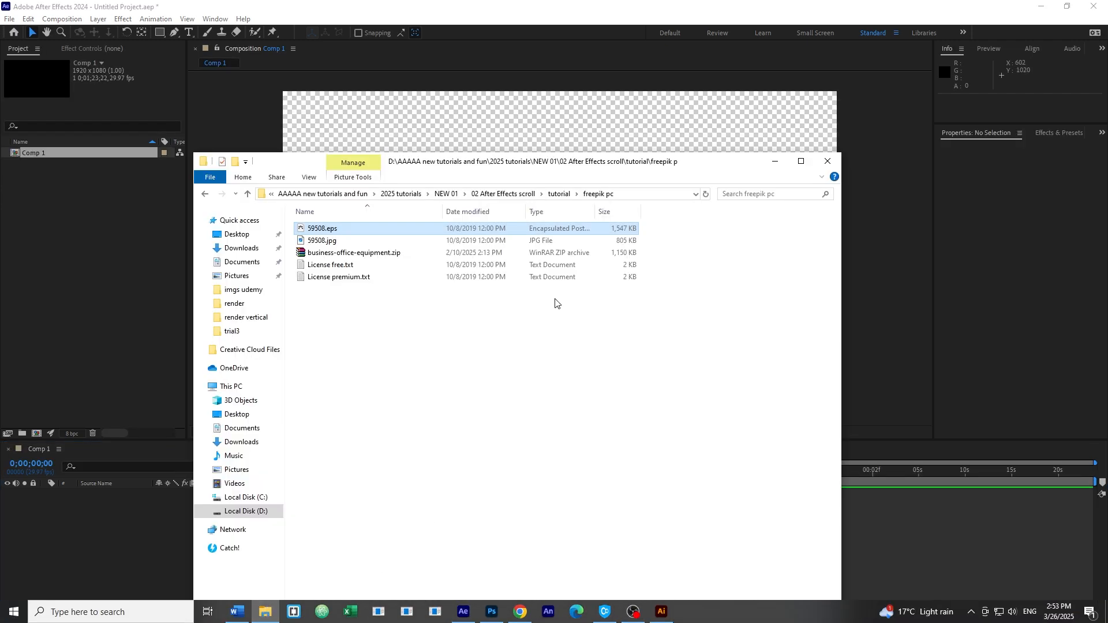
click(559, 193)
double_click(314, 253)
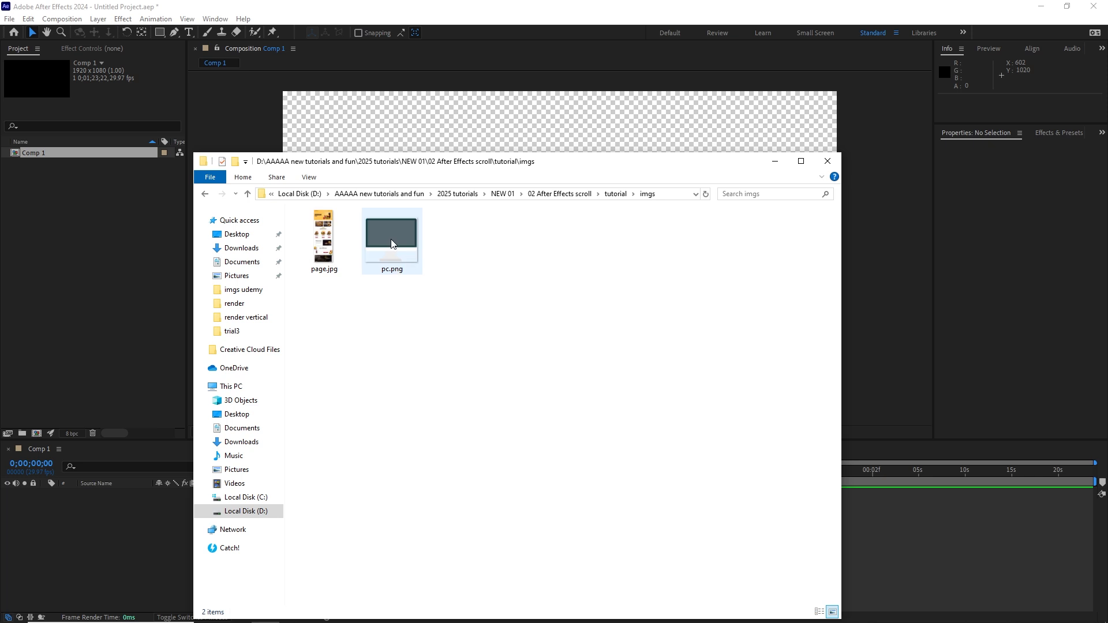
click(391, 244)
ctrl+click(326, 247)
drag(323, 248, 84, 227)
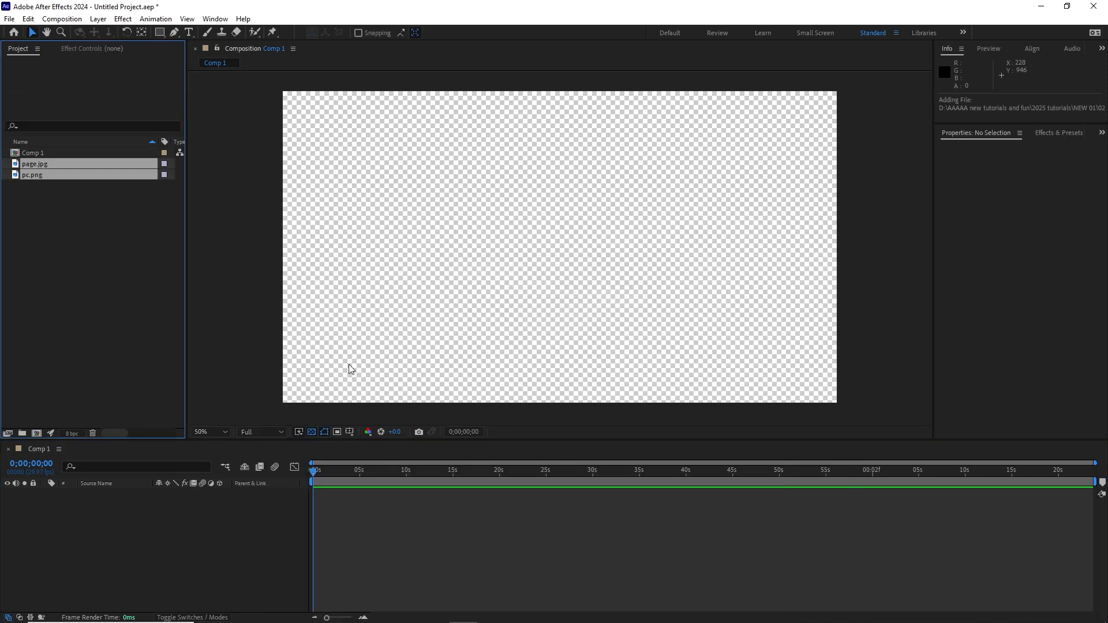
Step: Place both images into the Comp 1 timeline as layers, pc.png above page.jpg
click(47, 249)
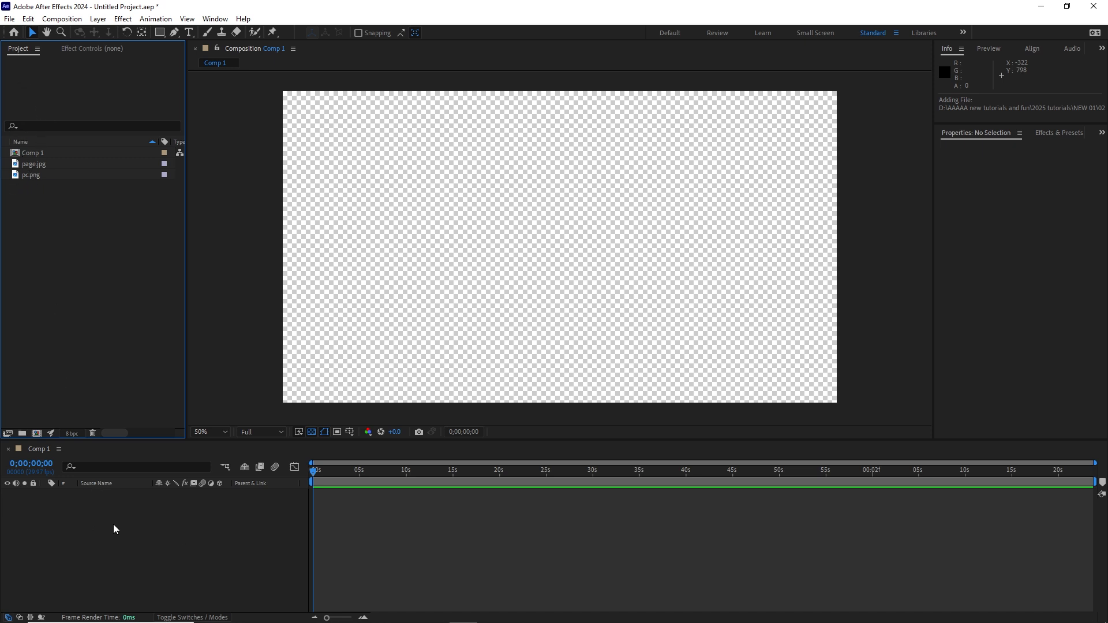
click(38, 175)
shift+click(32, 169)
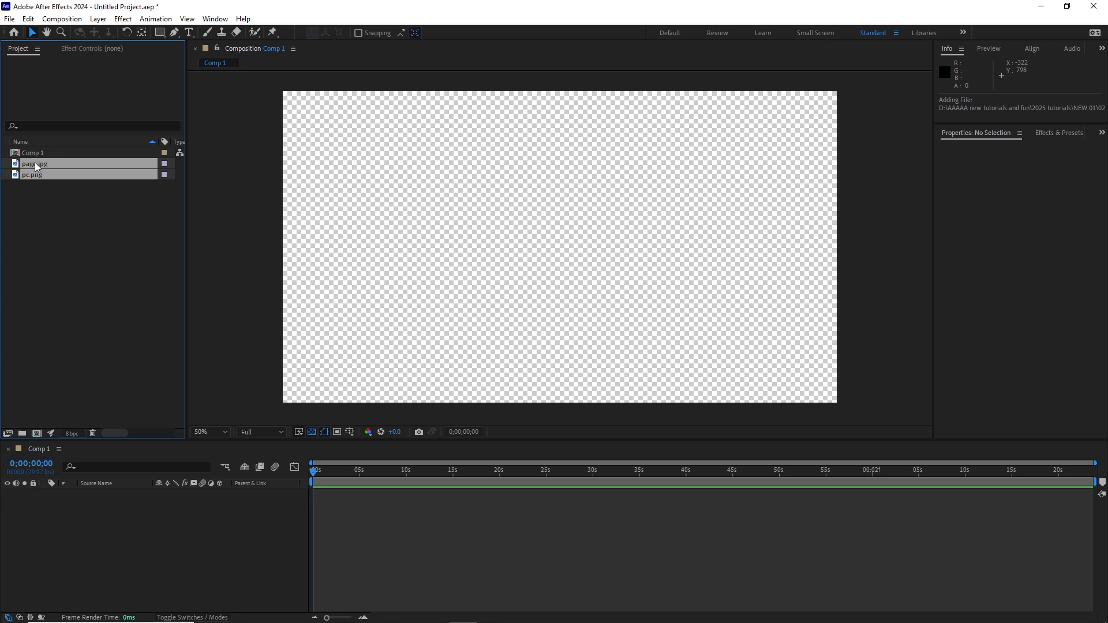
drag(36, 167, 77, 518)
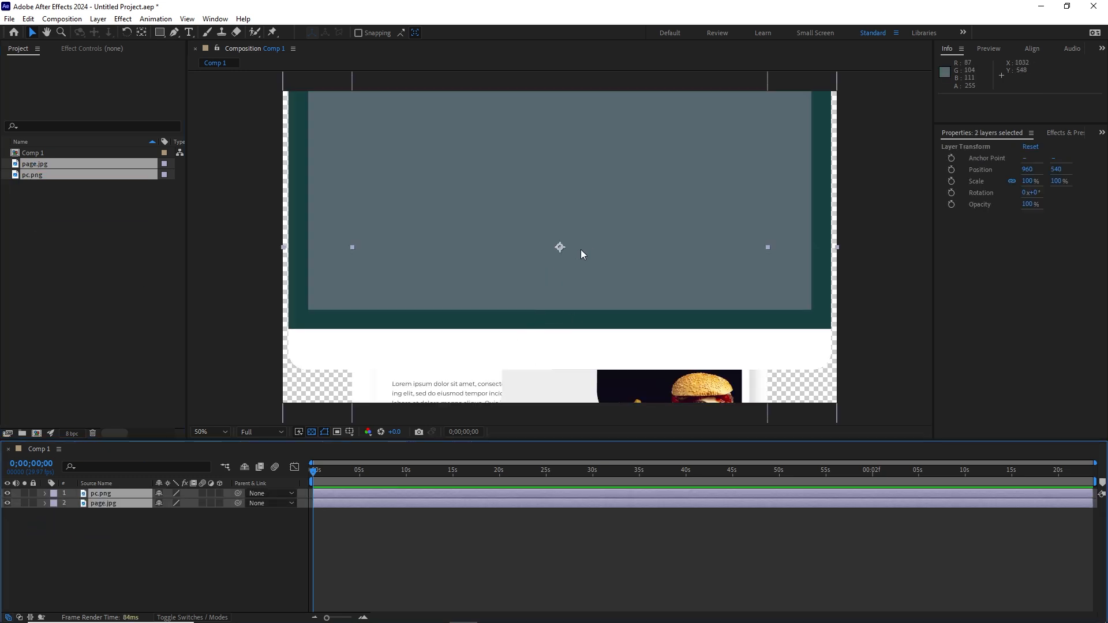
Step: Move both layers down, then scale pc.png to 78% and raise it to position 960, 652
drag(581, 249, 594, 315)
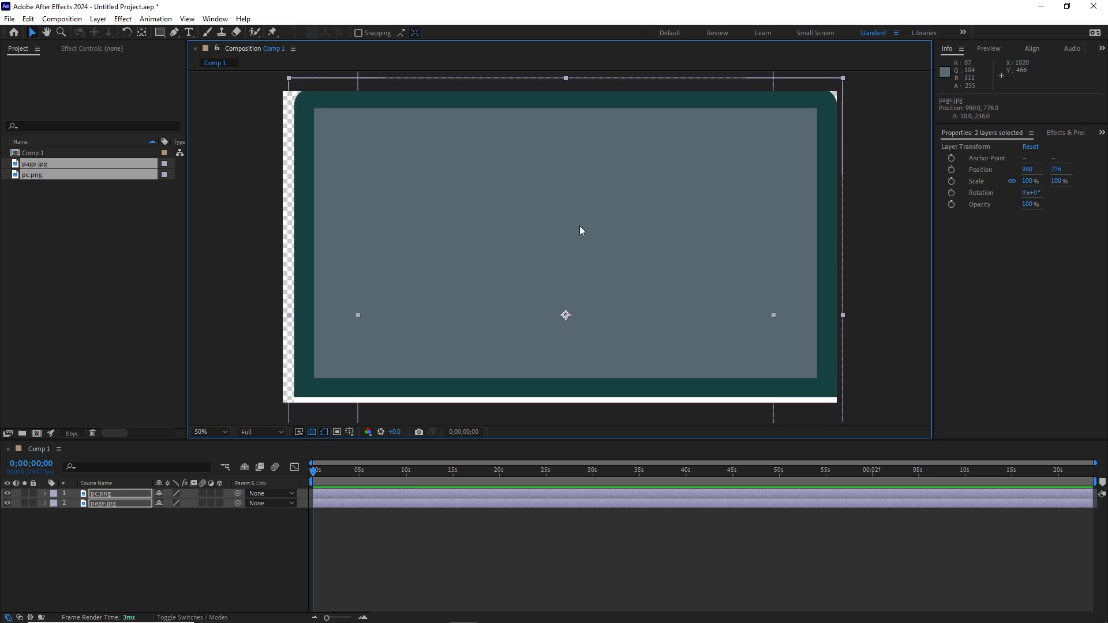
click(139, 539)
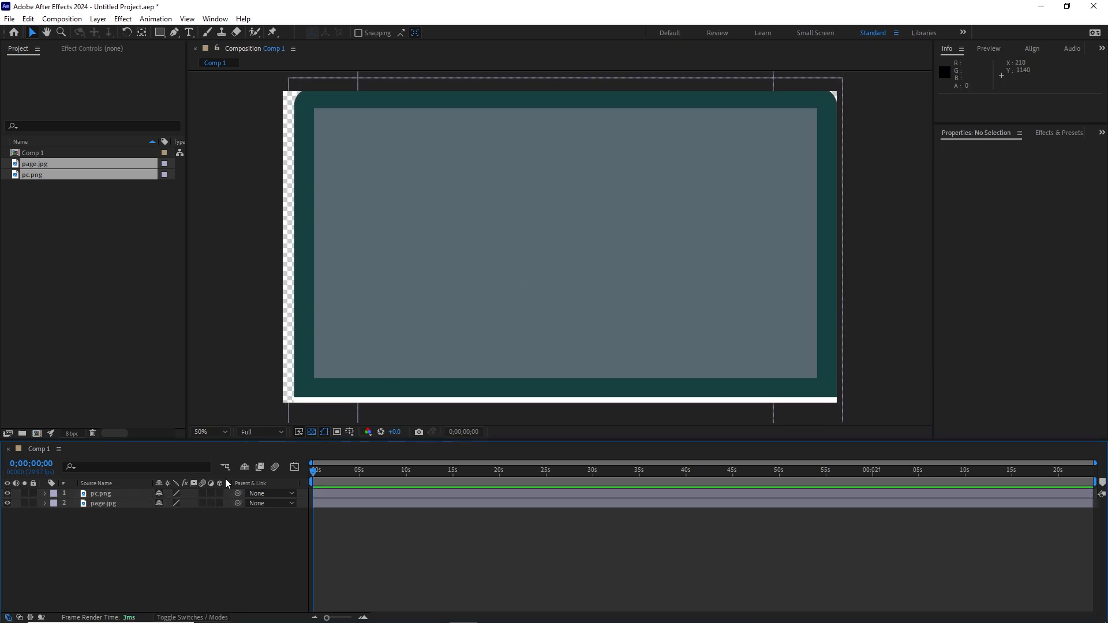
click(95, 495)
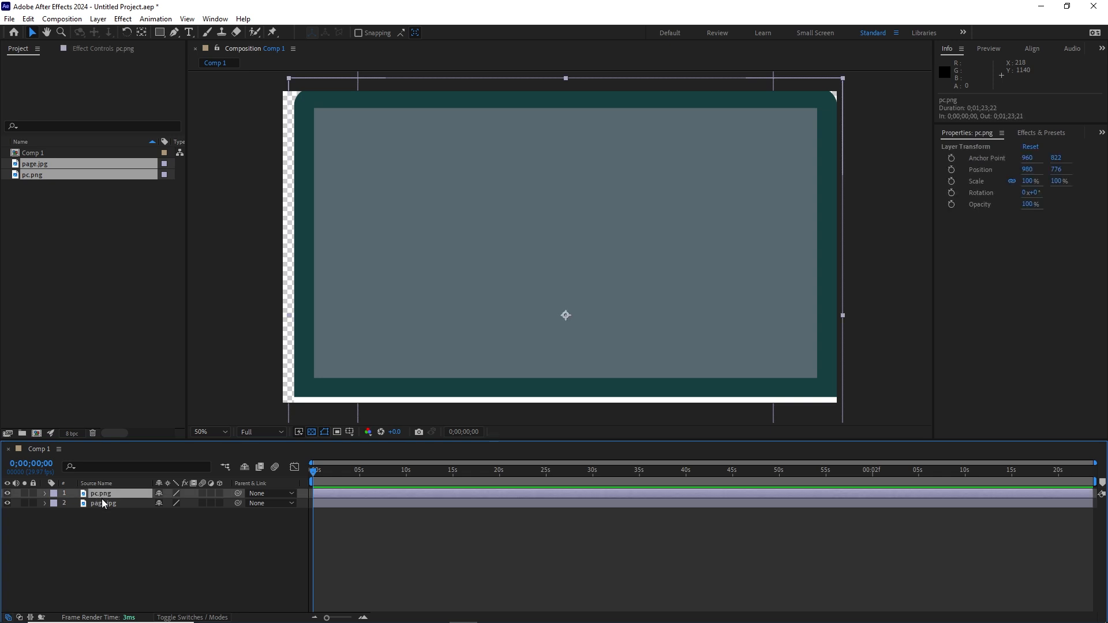
key(s)
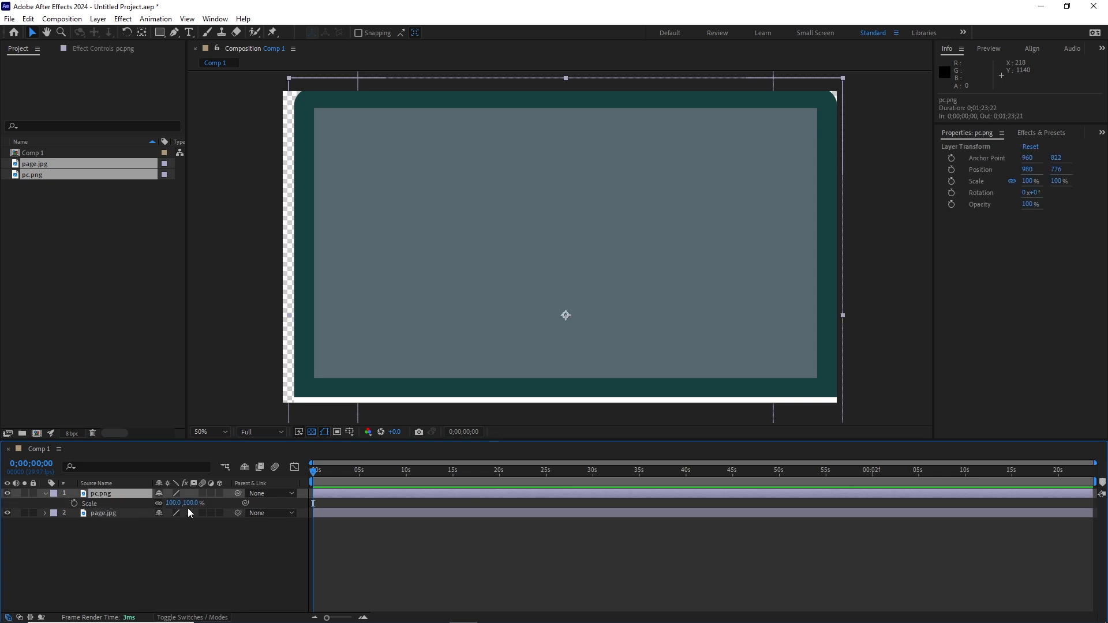
drag(190, 504, 176, 503)
drag(534, 292, 527, 262)
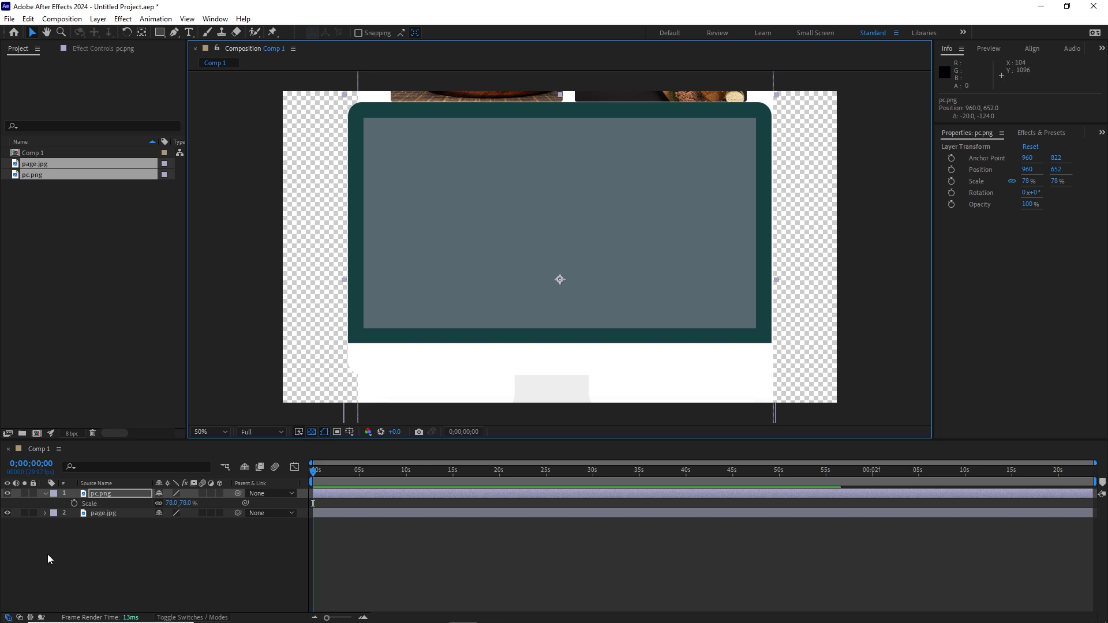
Step: Move page.jpg above pc.png in the layer stack, nudge it, and scale it to 95%
click(94, 556)
click(106, 517)
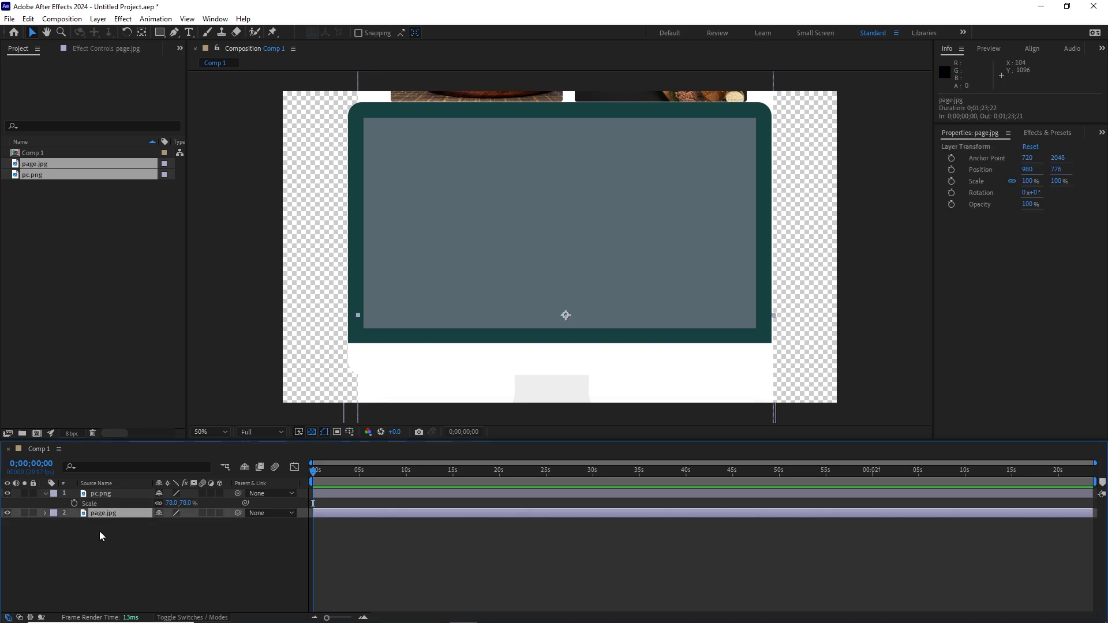
drag(101, 517, 103, 490)
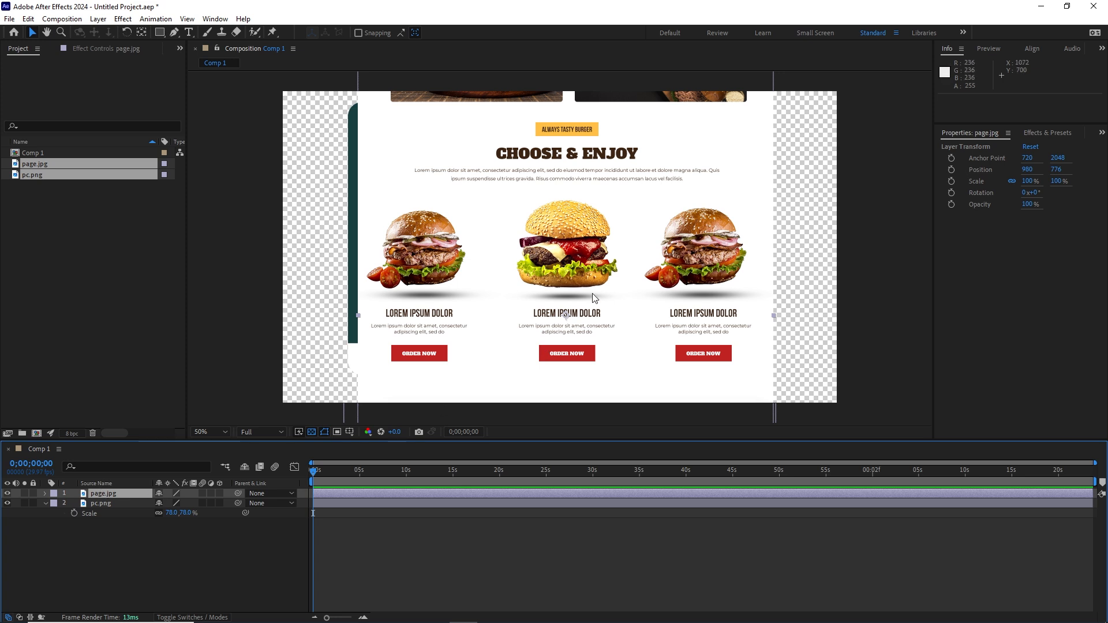
drag(594, 297, 589, 295)
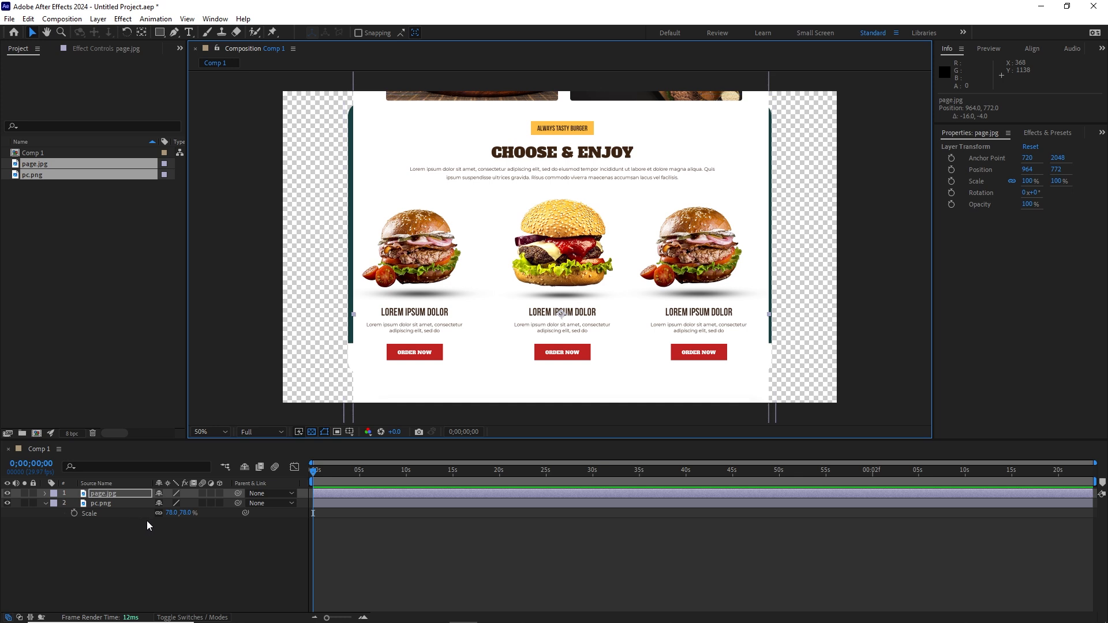
key(s)
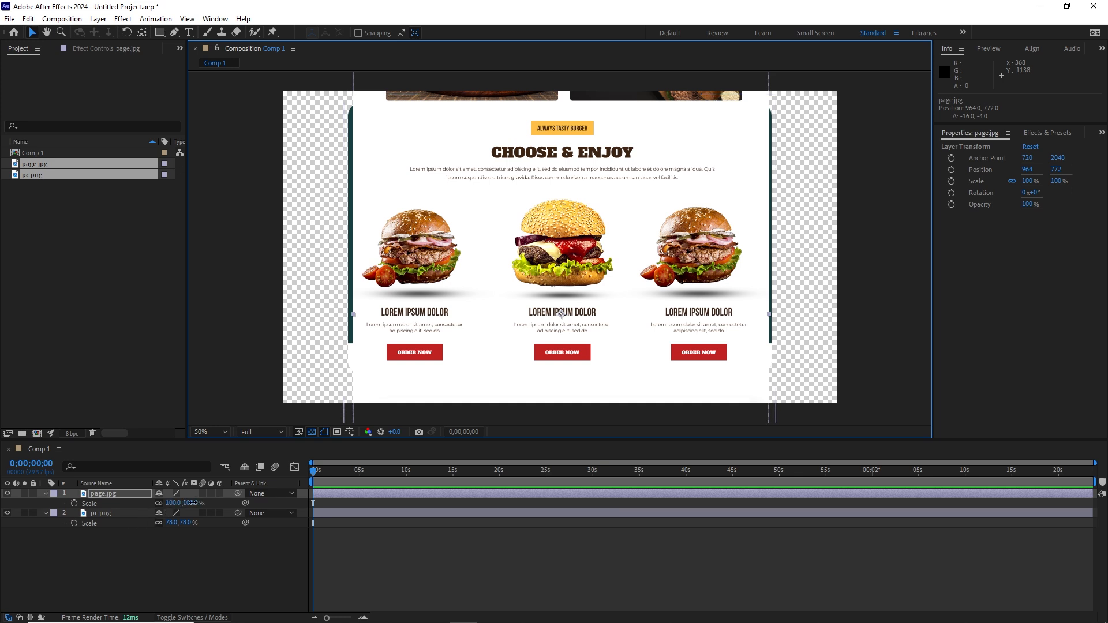
drag(191, 502, 186, 497)
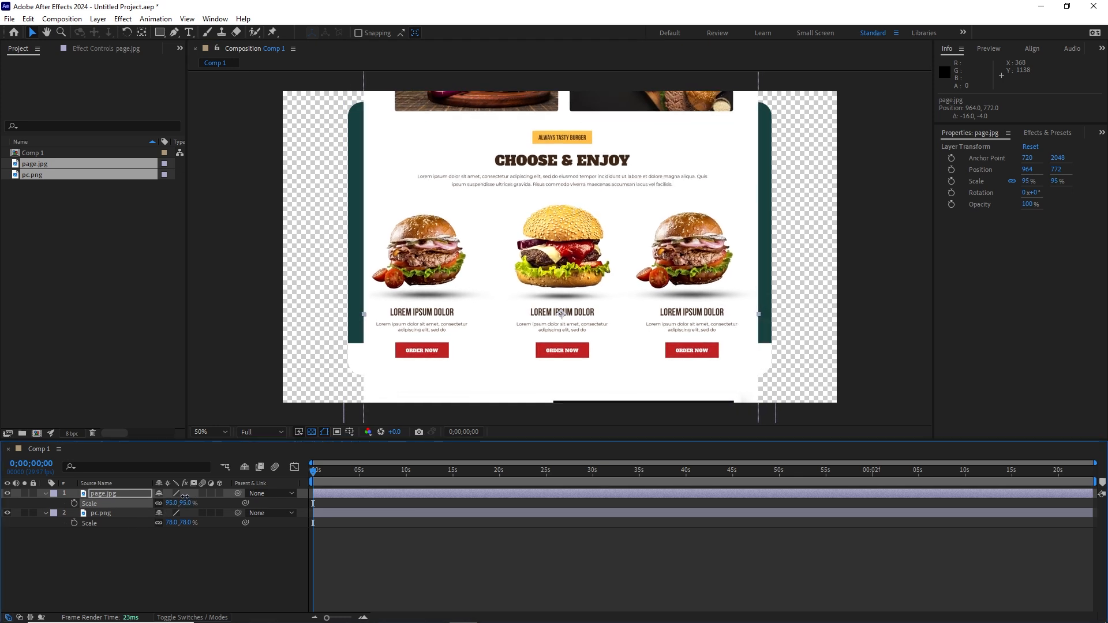
Step: Nudge page.jpg with the arrow keys until its Position reads 964, 2028
click(159, 573)
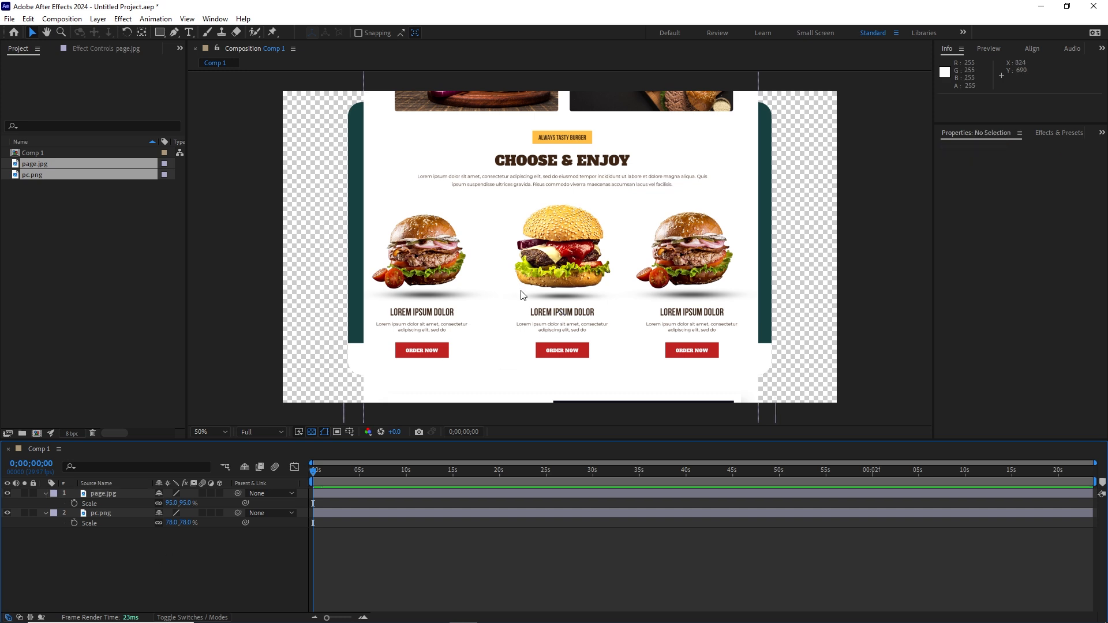
click(103, 494)
key(shift+Down)
key(shift+Down)
key(shift+Down)
key(shift+Down)
key(shift+Down)
key(shift+Down)
key(shift+Down)
key(shift+Down)
key(shift+Down)
key(shift+Down)
key(shift+Down)
key(shift+Down)
key(shift+Down)
key(shift+Down)
key(shift+Down)
key(shift+Down)
key(shift+Down)
key(shift+Down)
key(shift+Down)
key(shift+Down)
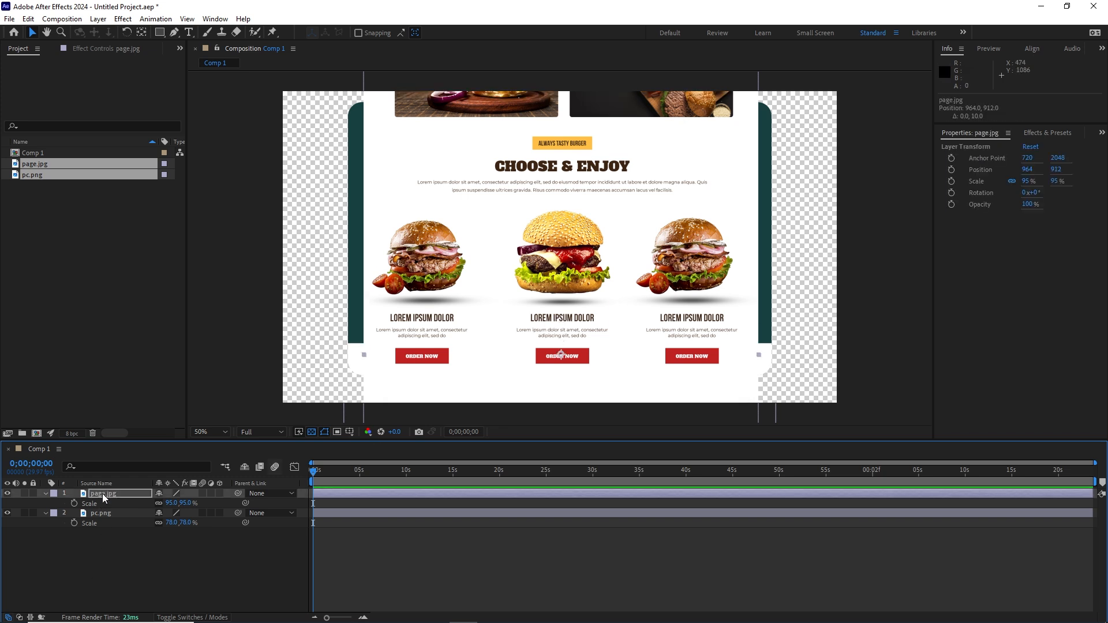
key(shift+Down)
key(shift+Down)
key(shift+Down)
key(shift+Down)
key(shift+Down)
key(shift+Down)
key(shift+Down)
key(shift+Down)
key(shift+Down)
key(shift+Down)
key(shift+Down)
key(shift+Down)
key(shift+Down)
key(shift+Down)
key(shift+Down)
key(shift+Down)
key(shift+Down)
key(shift+Down)
key(shift+Down)
key(shift+Down)
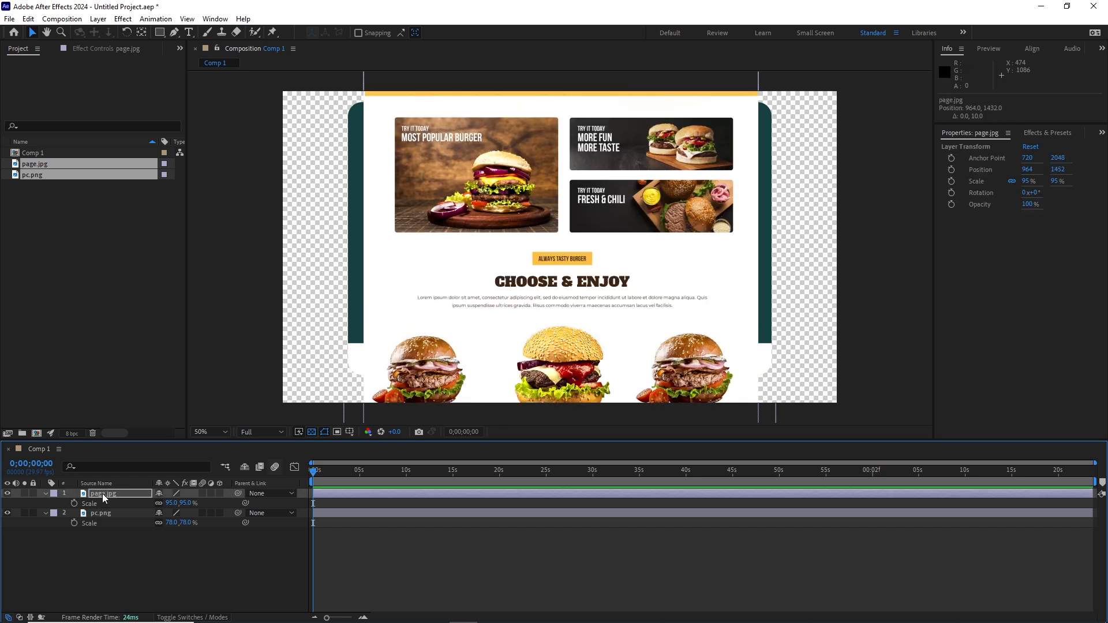
key(shift+Down)
key(shift+Down)
key(shift+Down)
key(shift+Down)
key(shift+Down)
key(shift+Down)
key(shift+Down)
key(shift+Down)
key(shift+Down)
key(shift+Down)
key(shift+Down)
key(shift+Down)
key(shift+Down)
key(shift+Down)
key(shift+Down)
key(shift+Down)
key(shift+Down)
key(shift+Down)
key(shift+Down)
key(shift+Down)
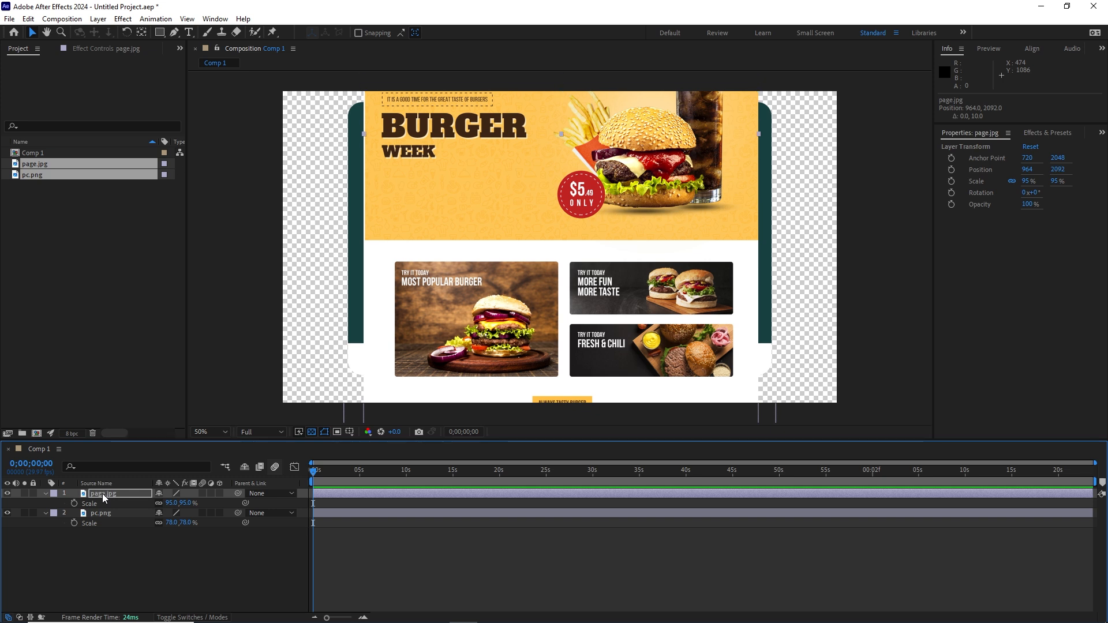
key(shift+Up)
key(shift+Up)
key(shift+Up)
key(shift+Up)
key(shift+Up)
key(shift+Up)
key(shift+Up)
key(shift+Up)
key(shift+Up)
key(shift+Up)
key(shift+Up)
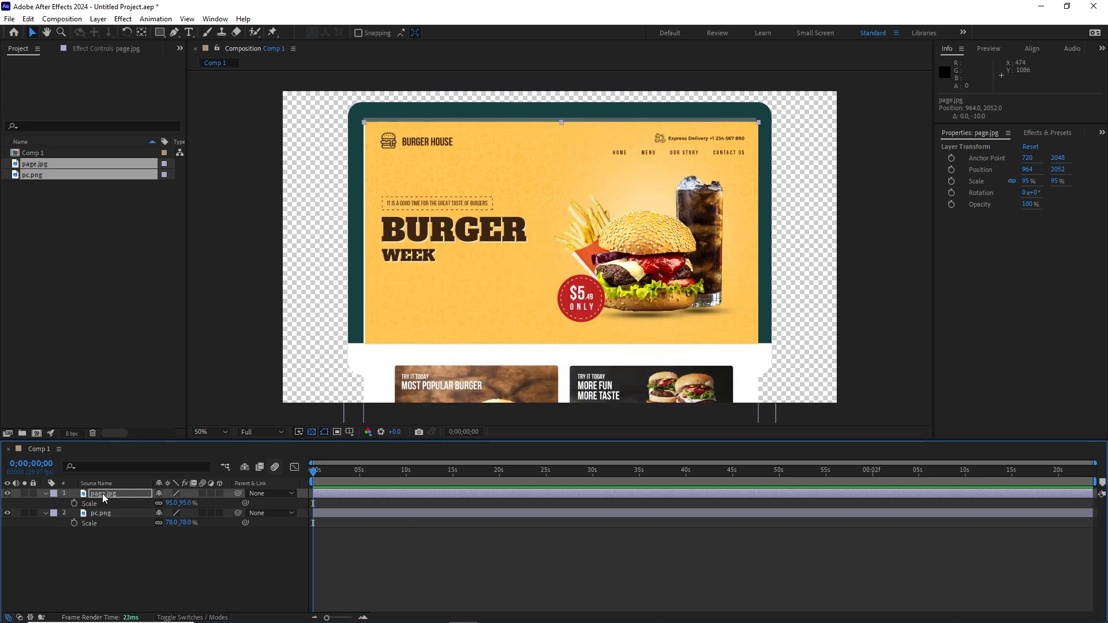
key(Up)
key(Up)
key(Up)
key(Up)
key(Up)
key(Down)
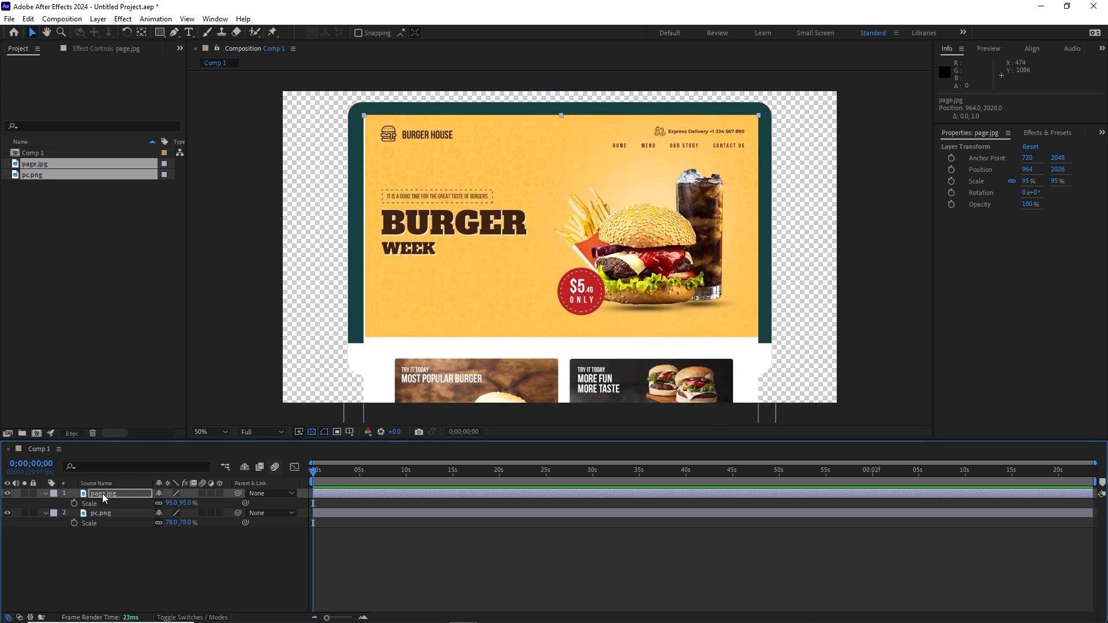
click(96, 565)
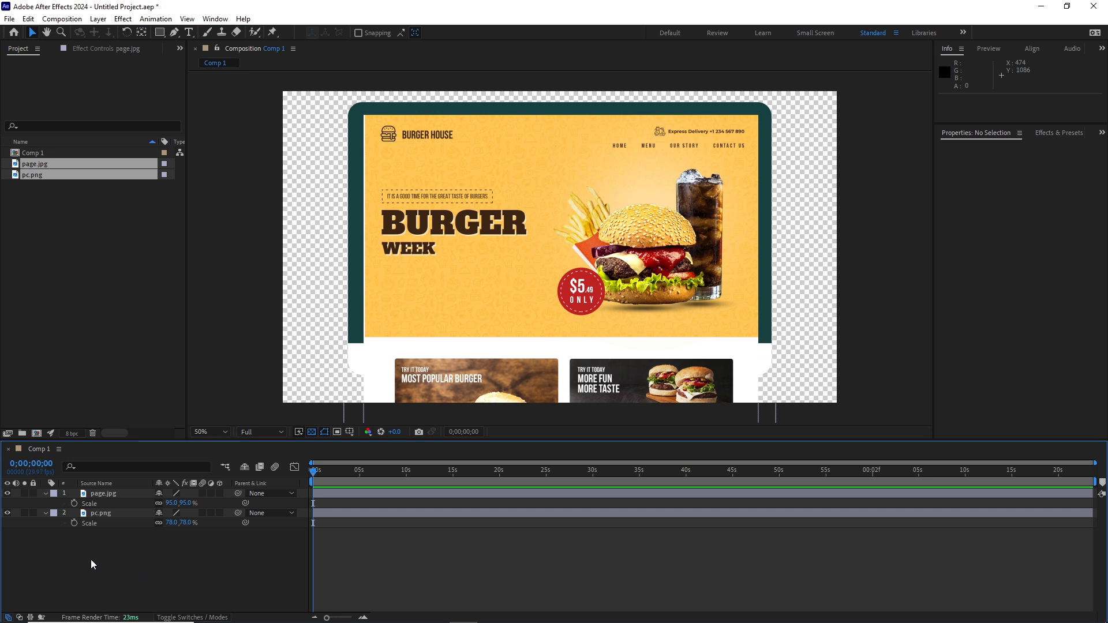
click(105, 496)
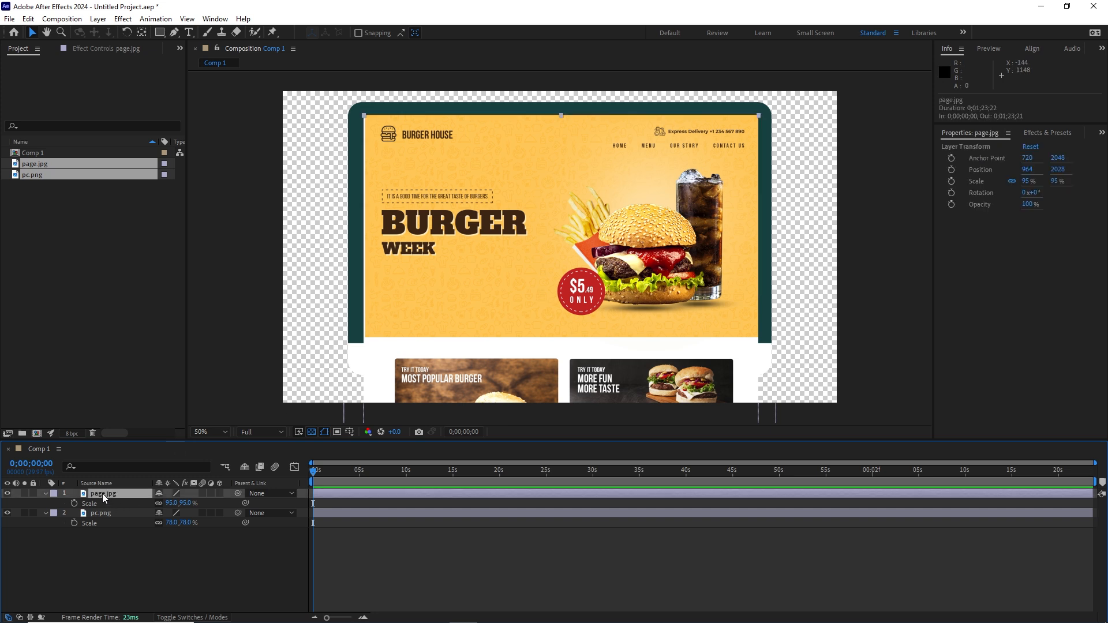
Step: Separate page.jpg's Position into X 964 and Y 2028, and keyframe Y Position at 0;00;00;00
key(p)
right_click(99, 505)
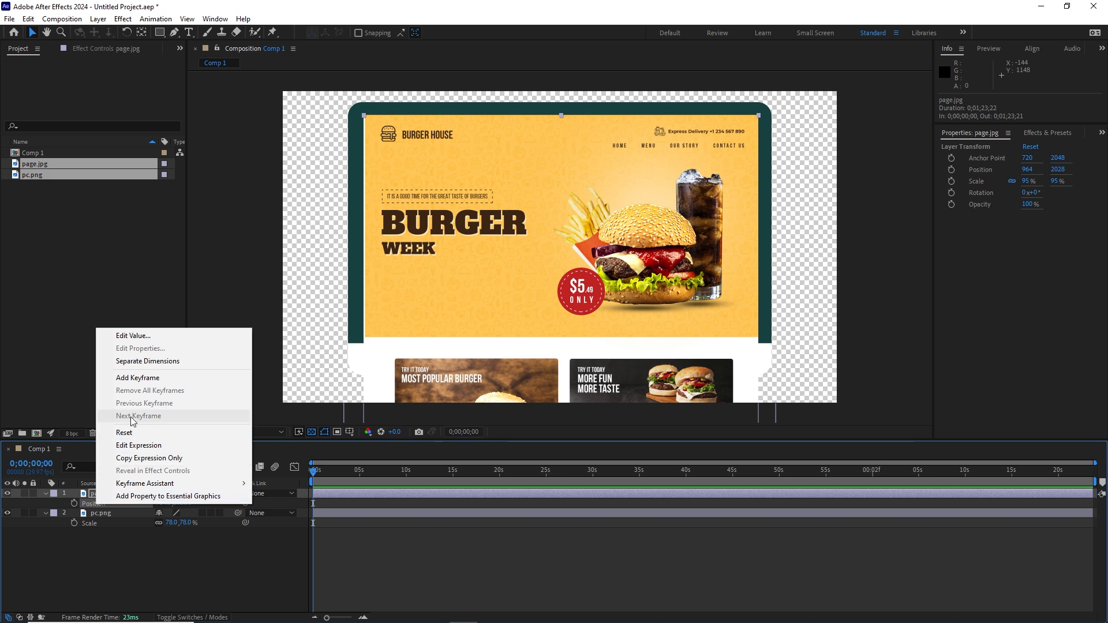
click(154, 364)
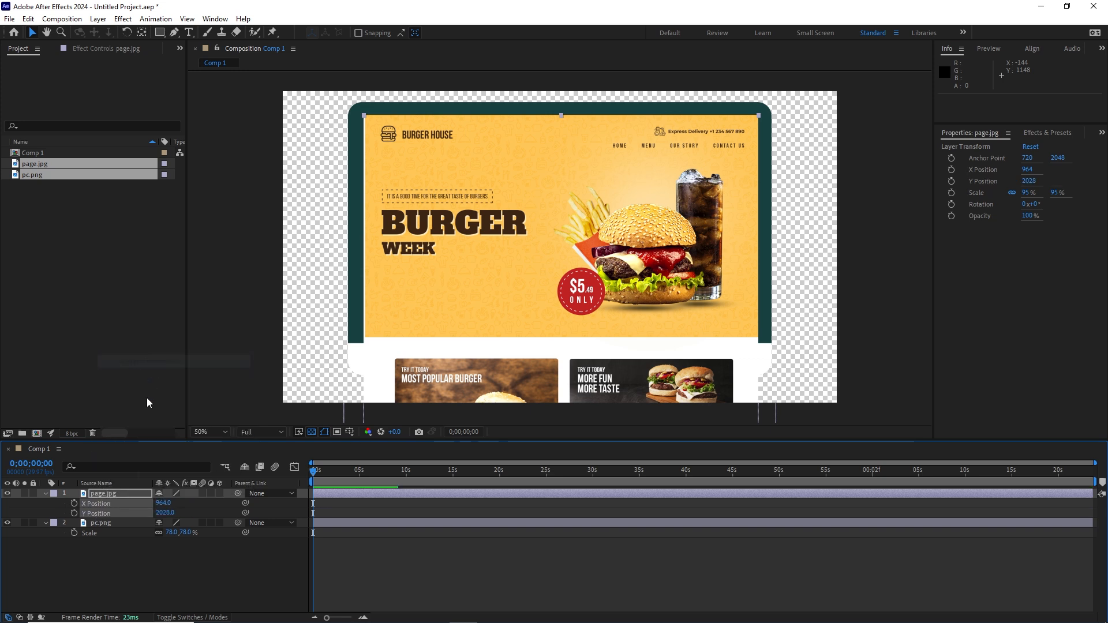
click(129, 591)
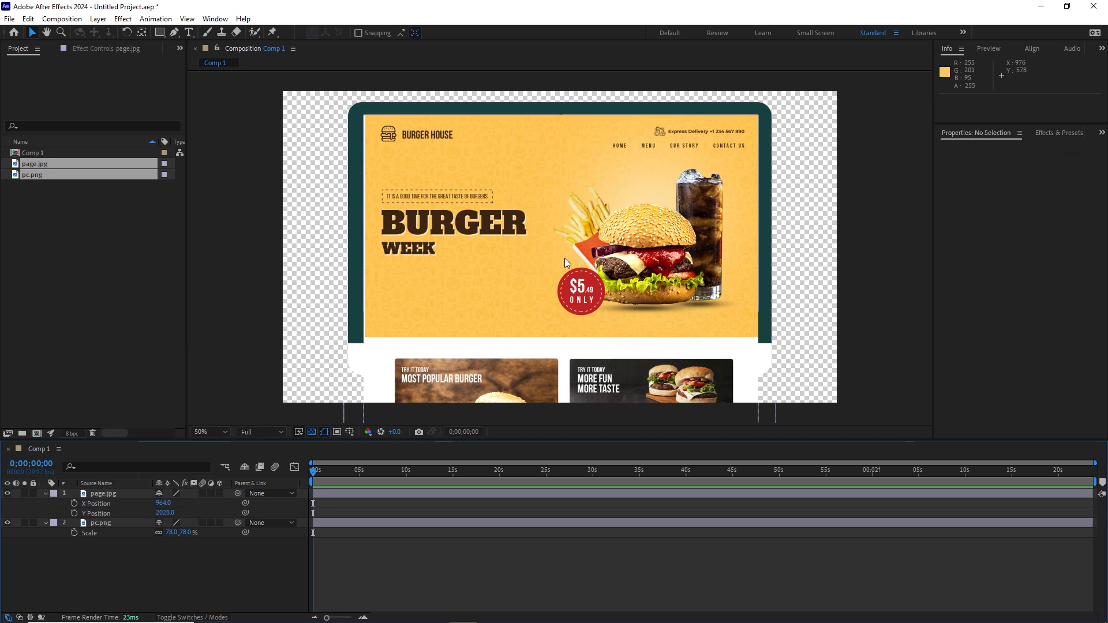
click(75, 513)
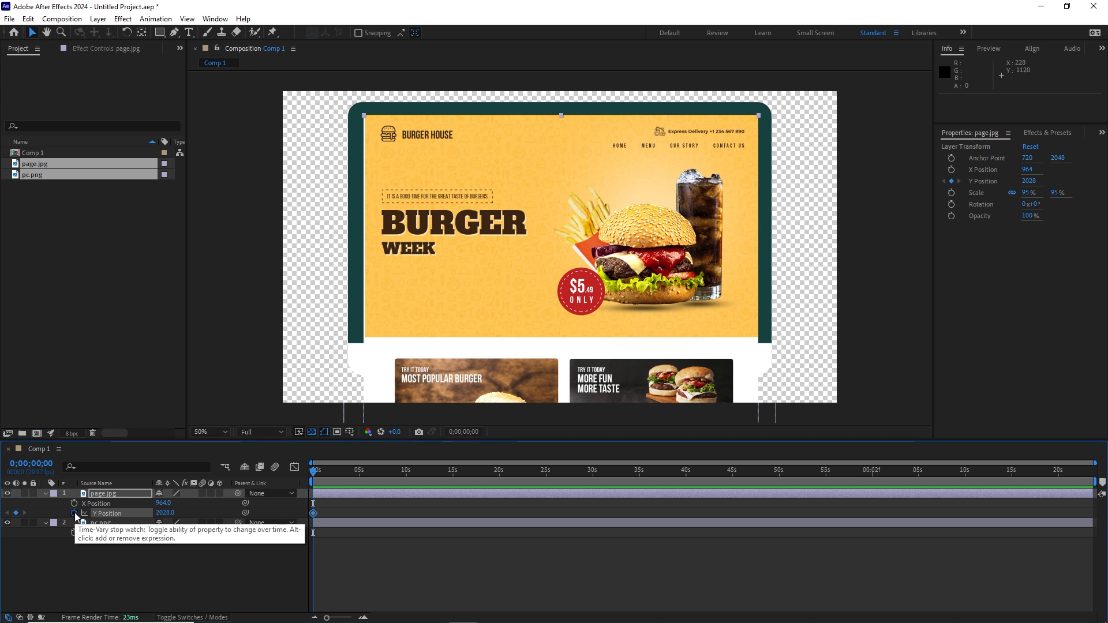
Step: Add a Y Position hold keyframe at 1;20, then set Y Position to 1071 at 3;10
key(space)
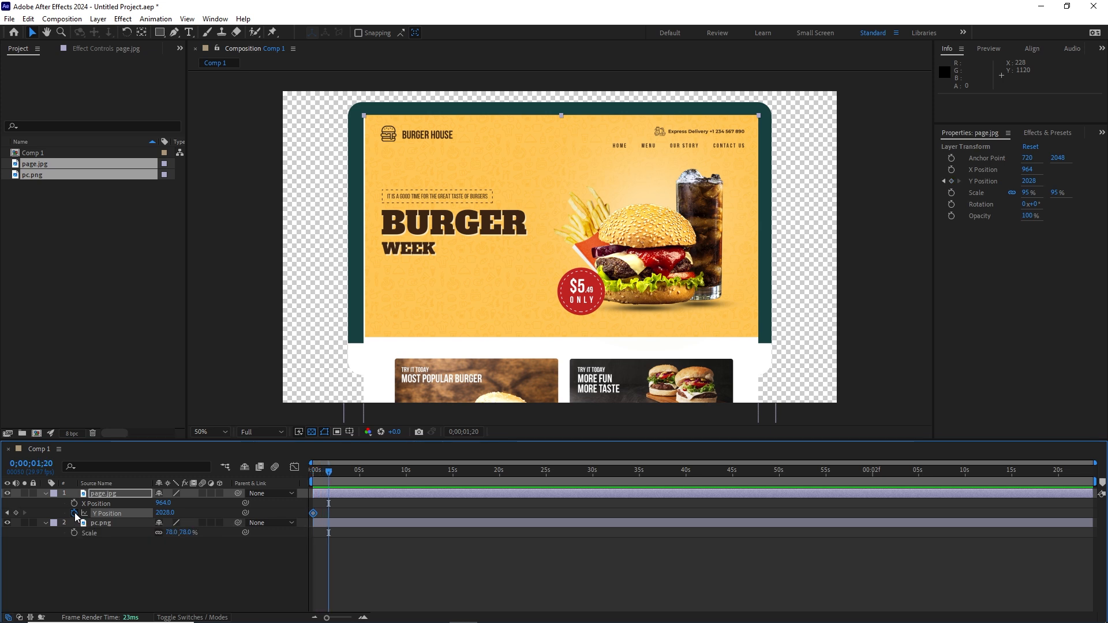
click(15, 513)
mouse_move(329, 471)
mouse_down()
mouse_move(306, 481)
mouse_move(329, 475)
mouse_up()
key(space)
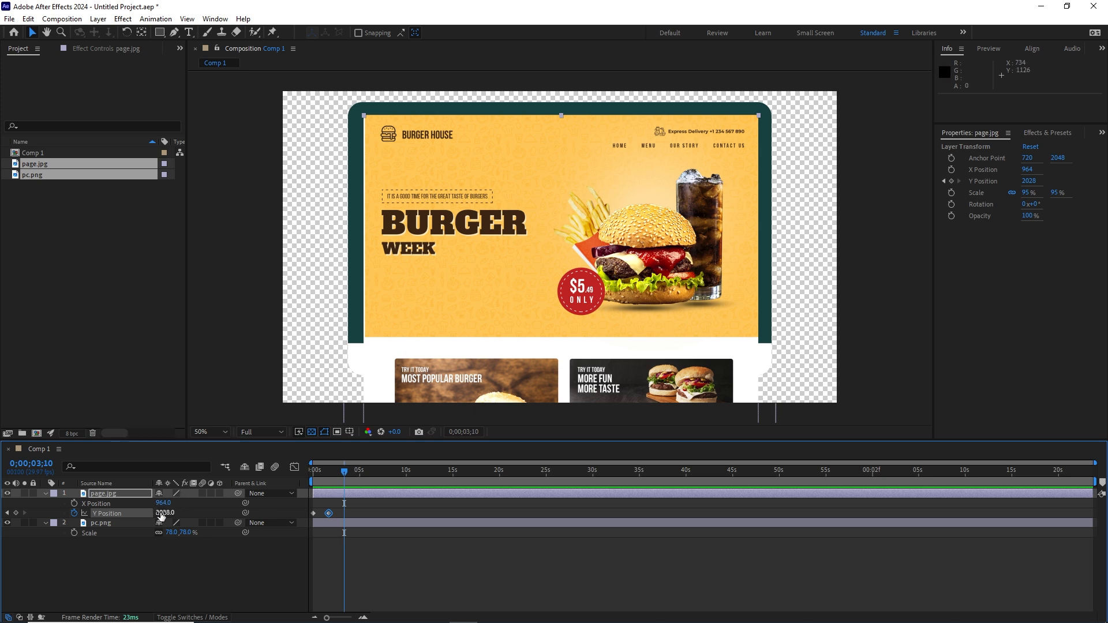
drag(164, 513, 117, 500)
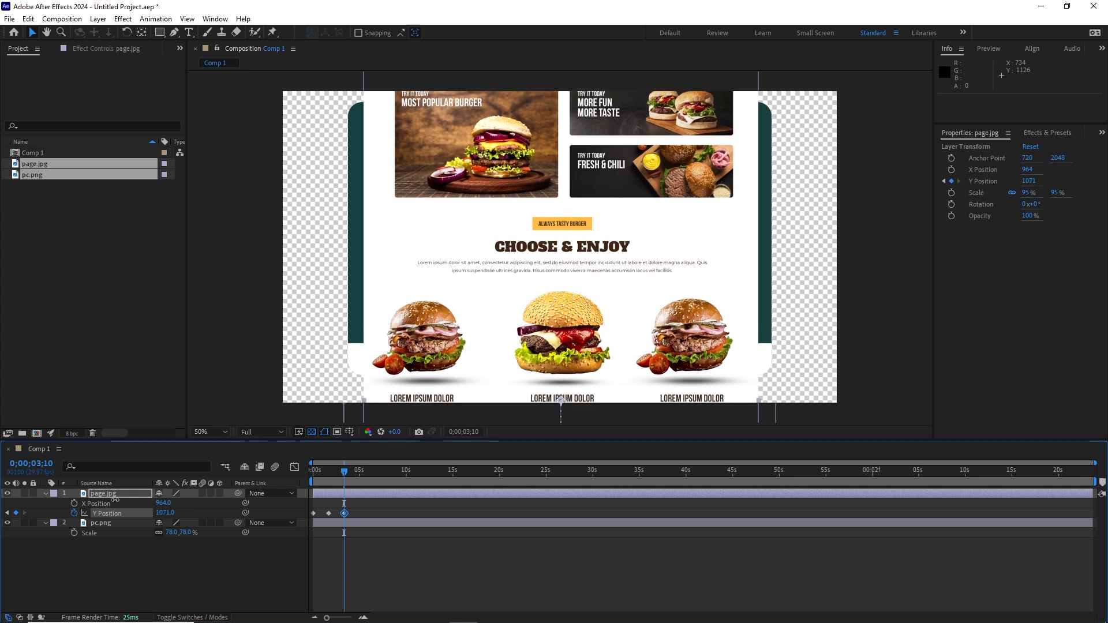
click(162, 552)
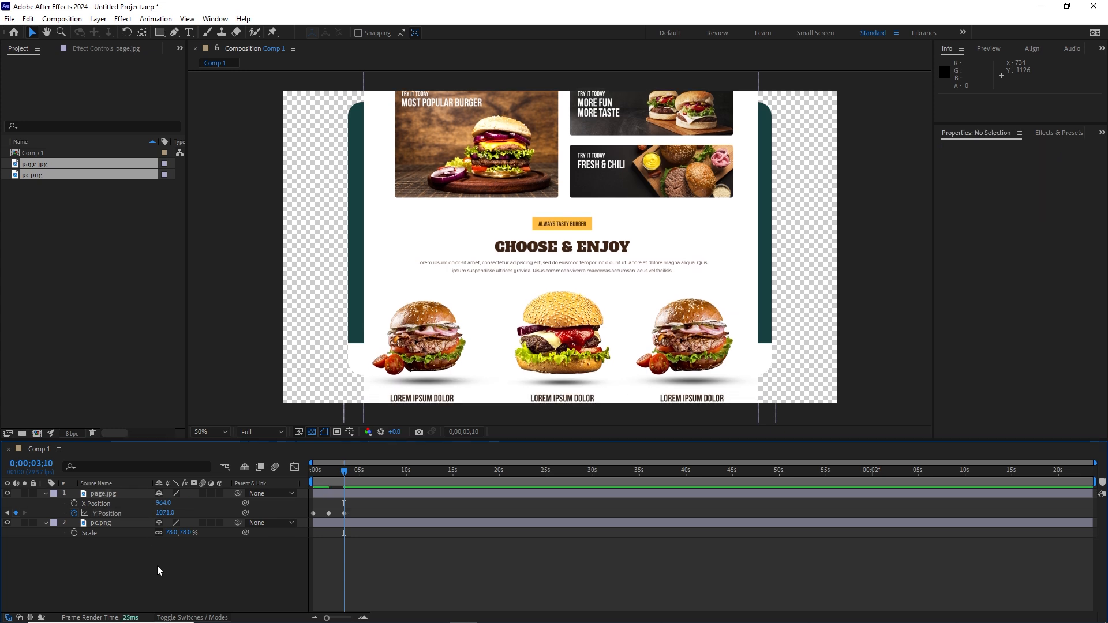
key(shift+Page_Down)
key(shift+Page_Down)
key(shift+Page_Down)
key(shift+Page_Down)
key(shift+Page_Down)
Step: Add a Y Position hold keyframe at 5s, then set Y Position to 180 at 6;20
click(16, 513)
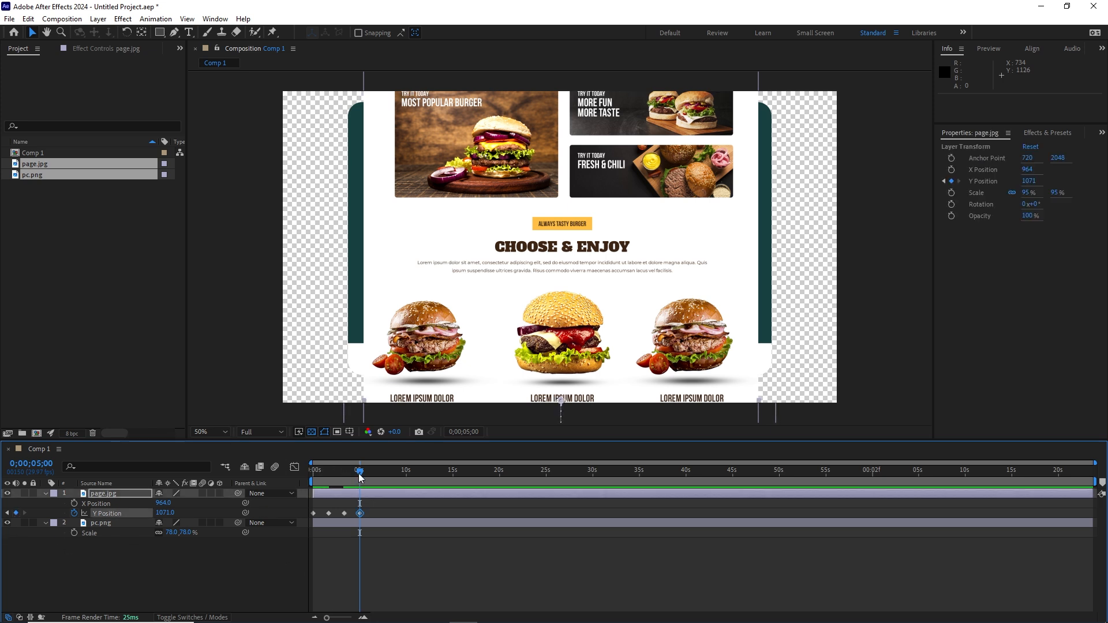
drag(360, 471, 356, 474)
key(shift+Page_Down)
key(shift+Page_Down)
key(shift+Page_Down)
key(shift+Page_Down)
key(shift+Page_Down)
drag(170, 512, 75, 506)
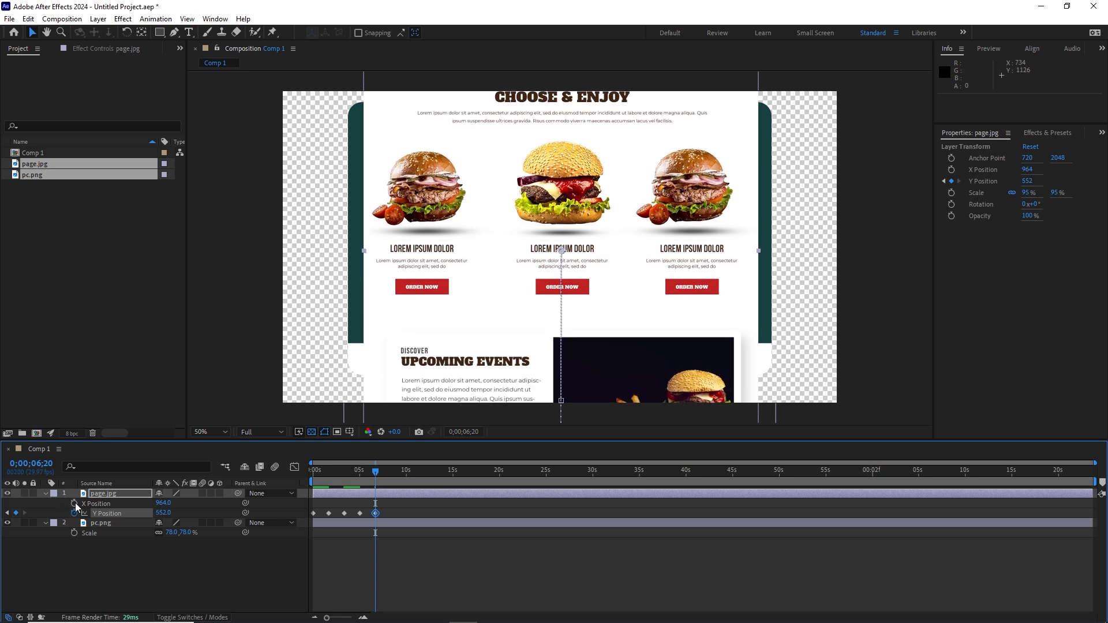
drag(164, 512, 52, 501)
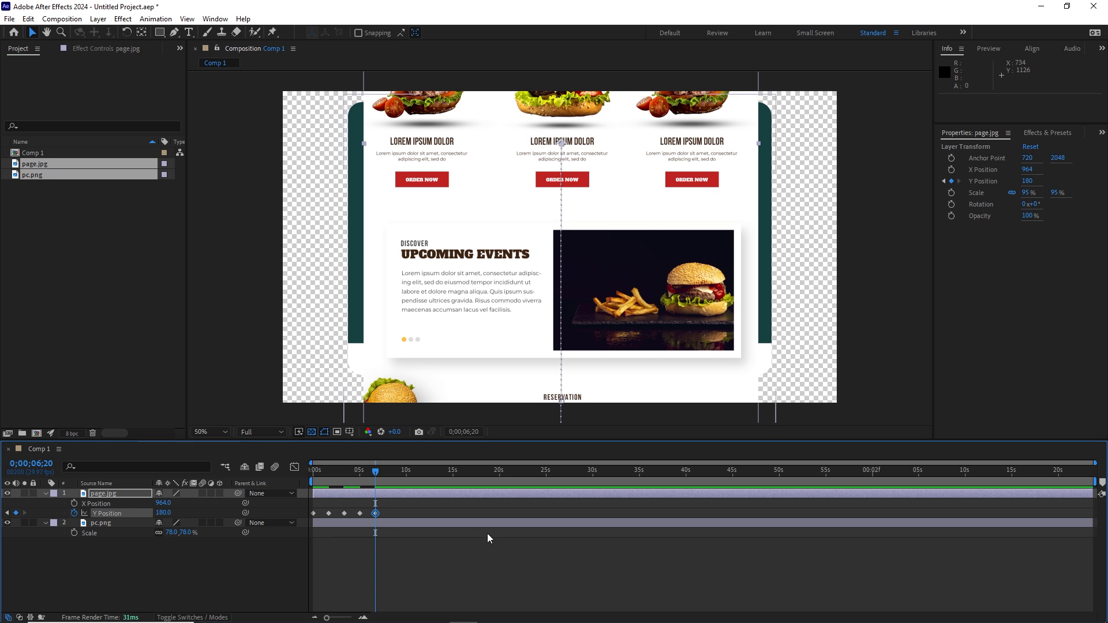
Step: Hold at 8;10, set Y Position to -1006 at 10;00, and hold again at 11;20
key(space)
click(16, 513)
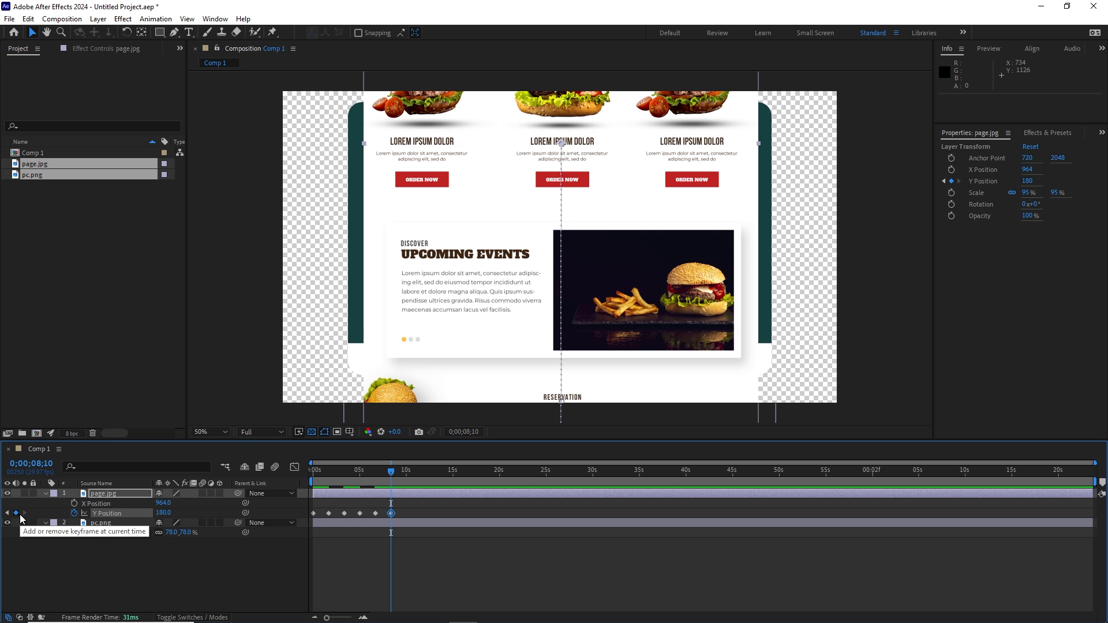
key(space)
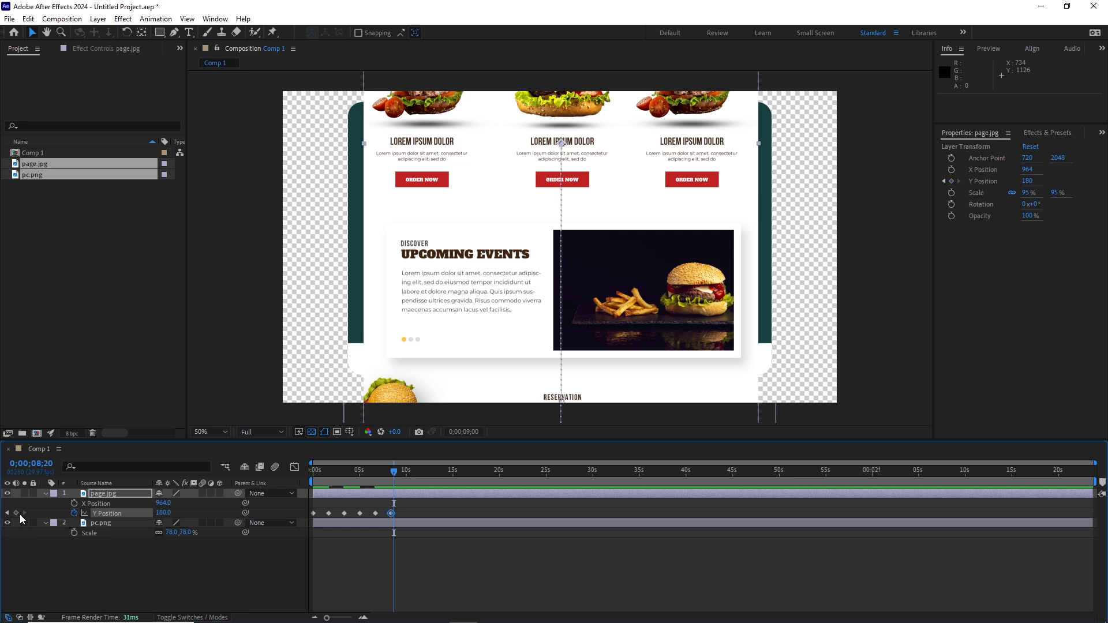
key(space)
drag(164, 513, 95, 508)
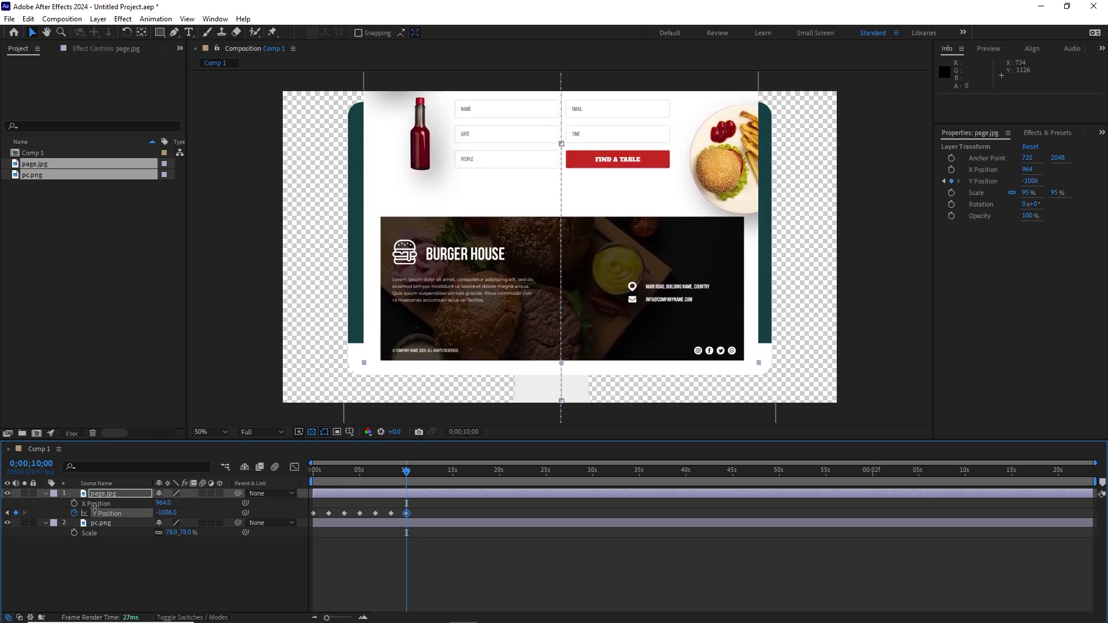
click(144, 587)
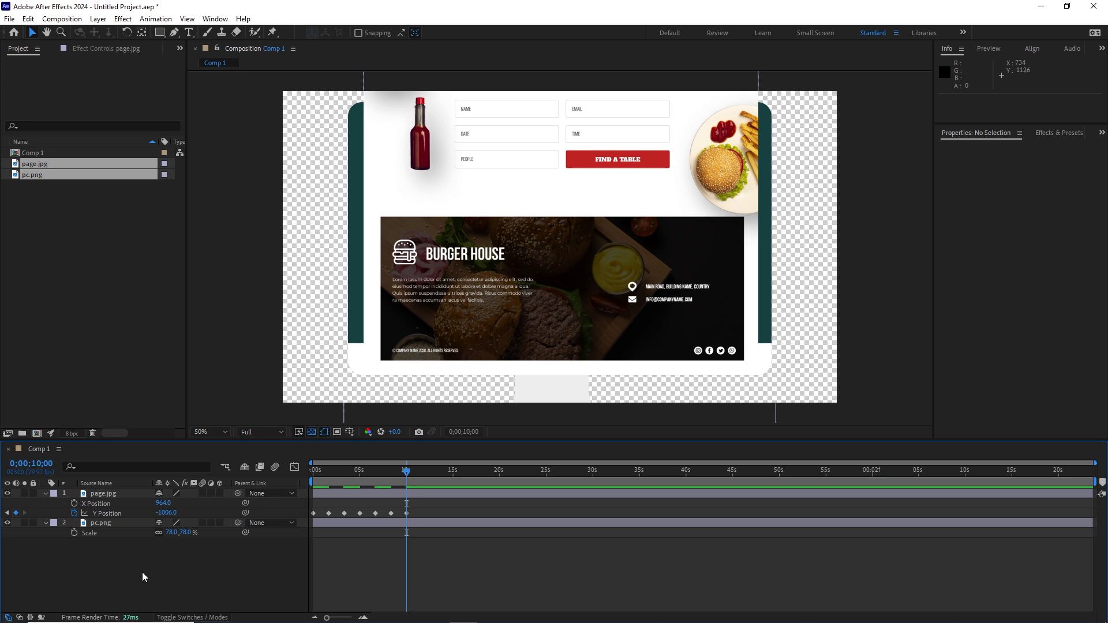
key(space)
key(space)
click(16, 513)
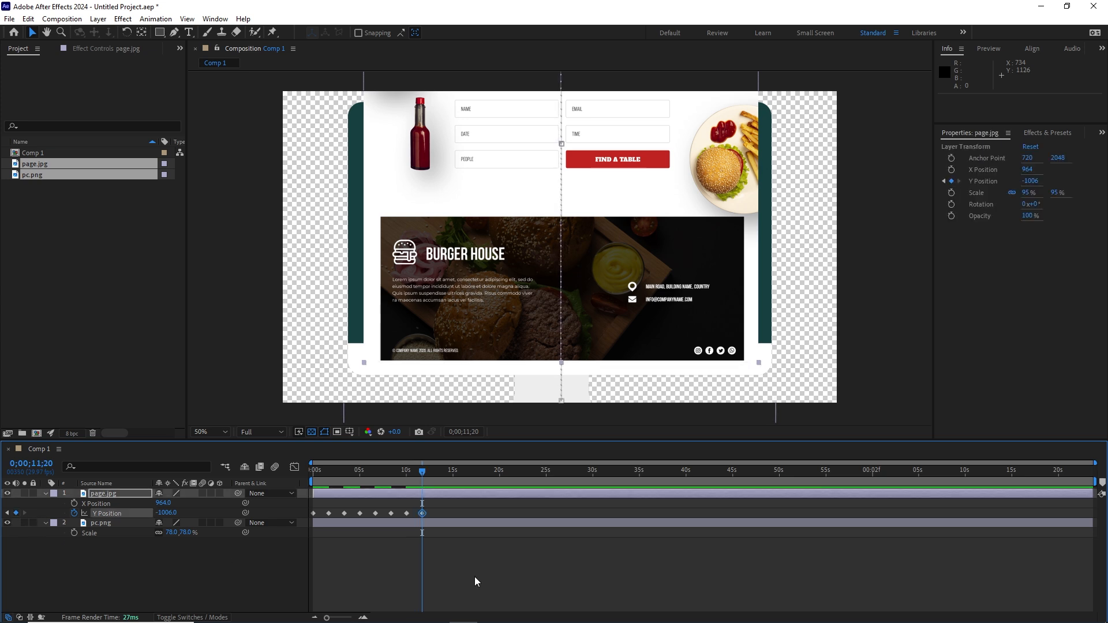
key(space)
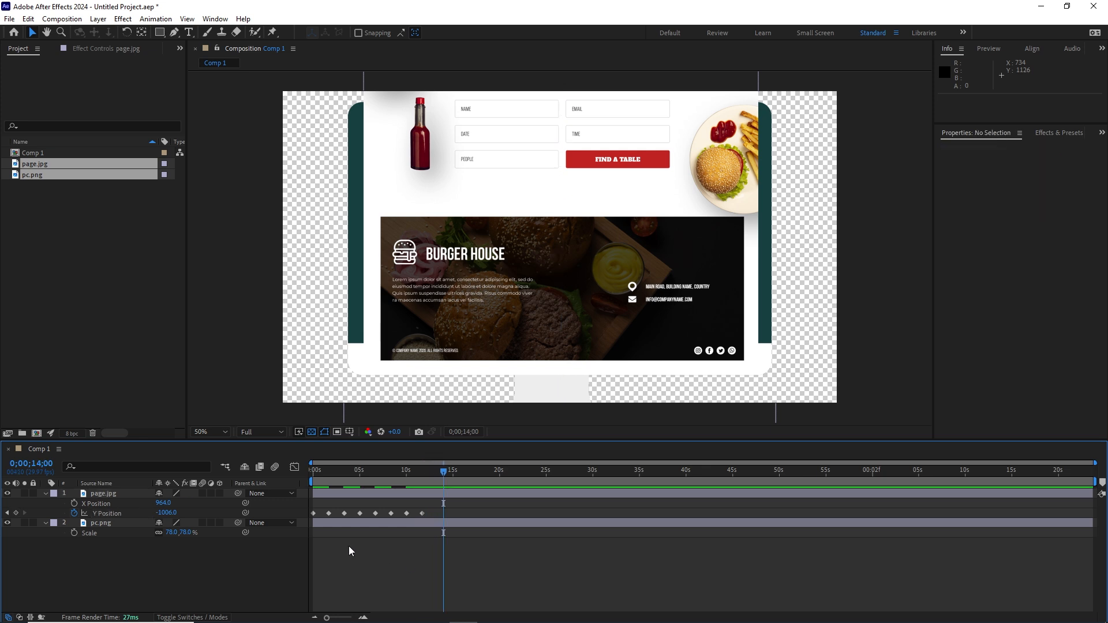
Step: Copy the starting Y Position keyframe to 14 seconds and preview the scroll from the start
click(314, 514)
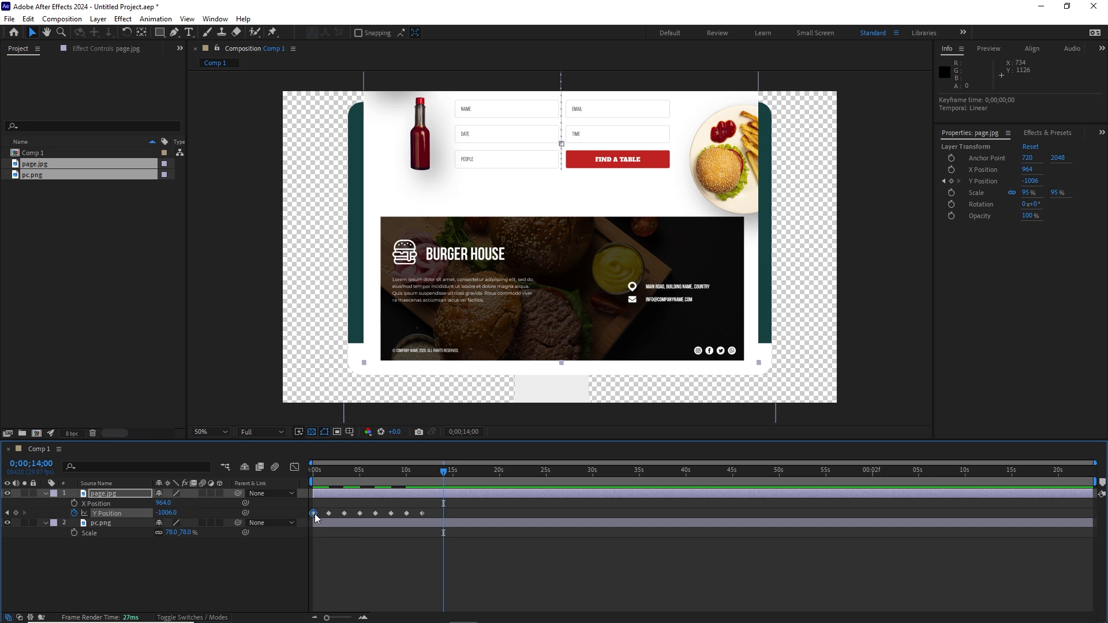
mouse_move(315, 514)
key(ctrl+c)
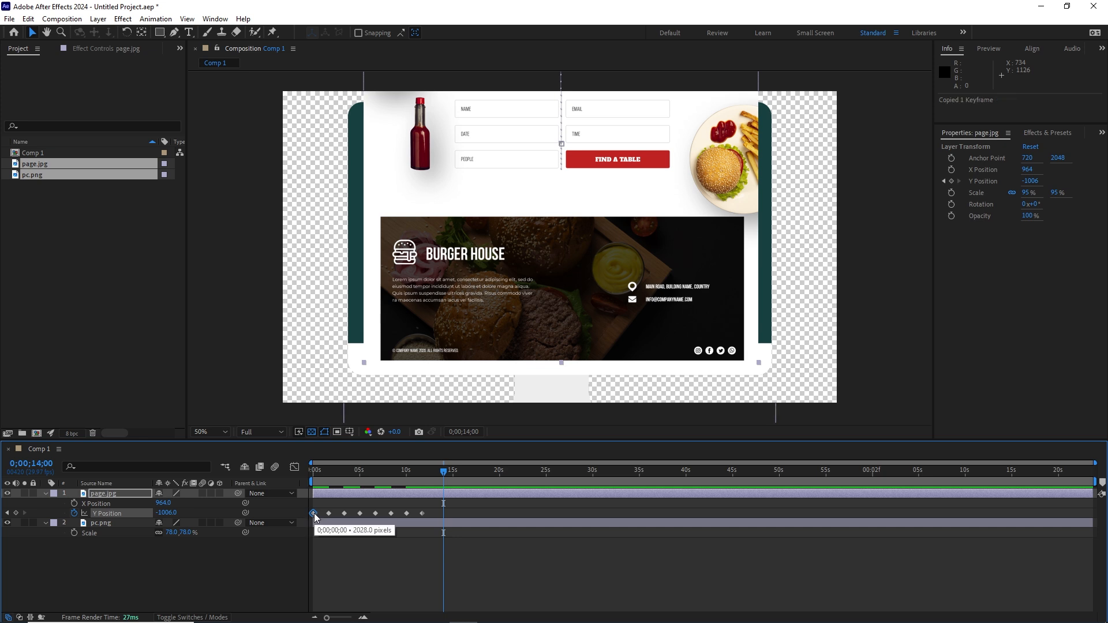
key(ctrl+v)
click(456, 511)
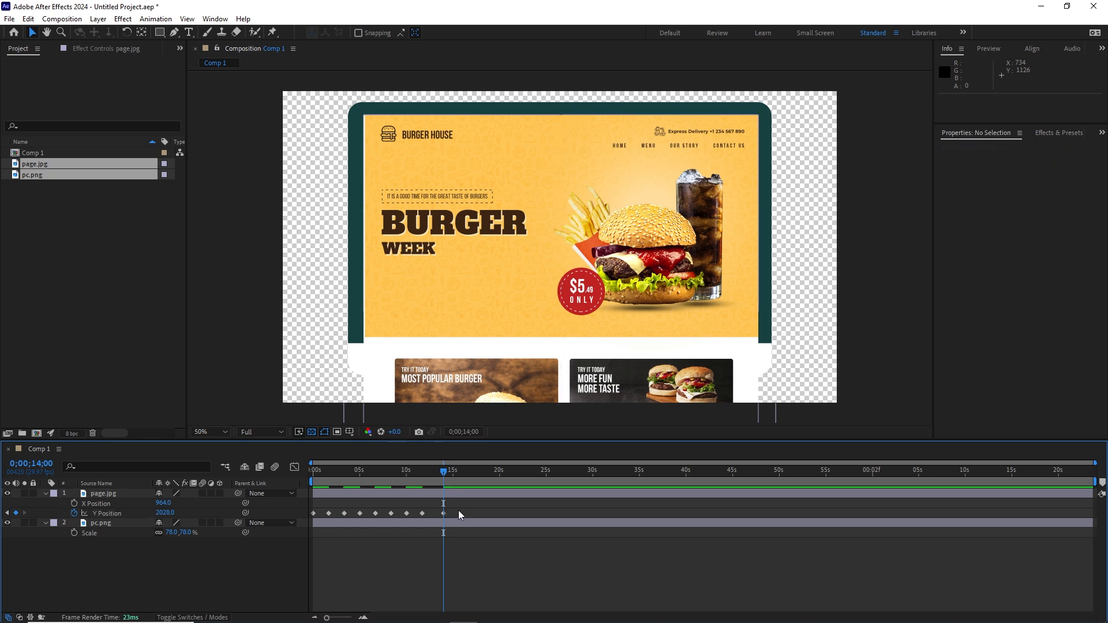
drag(439, 473, 286, 476)
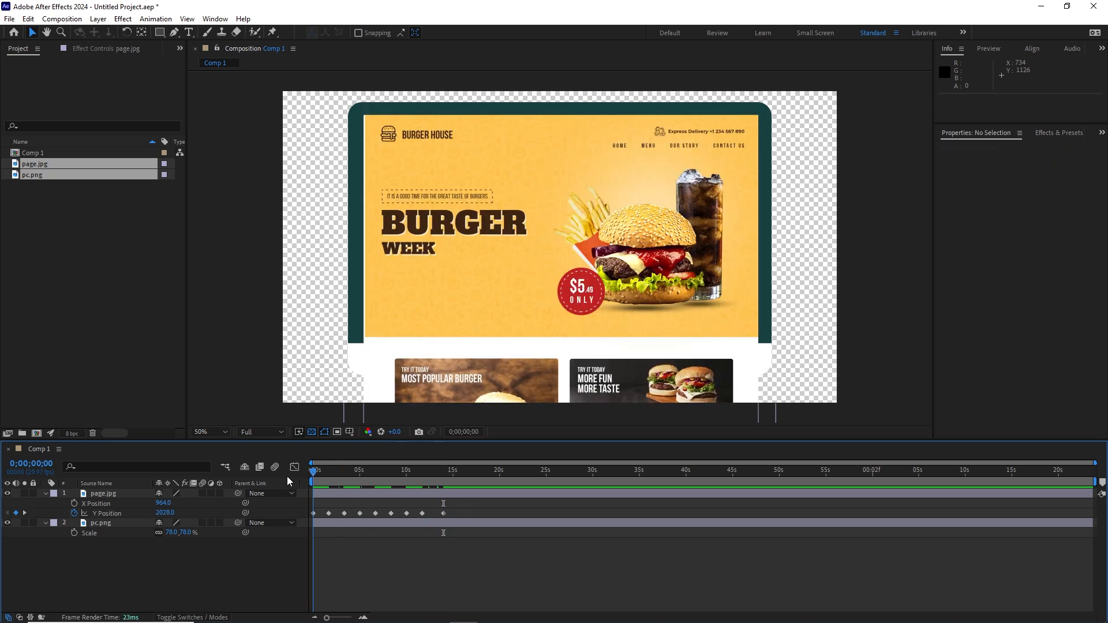
key(space)
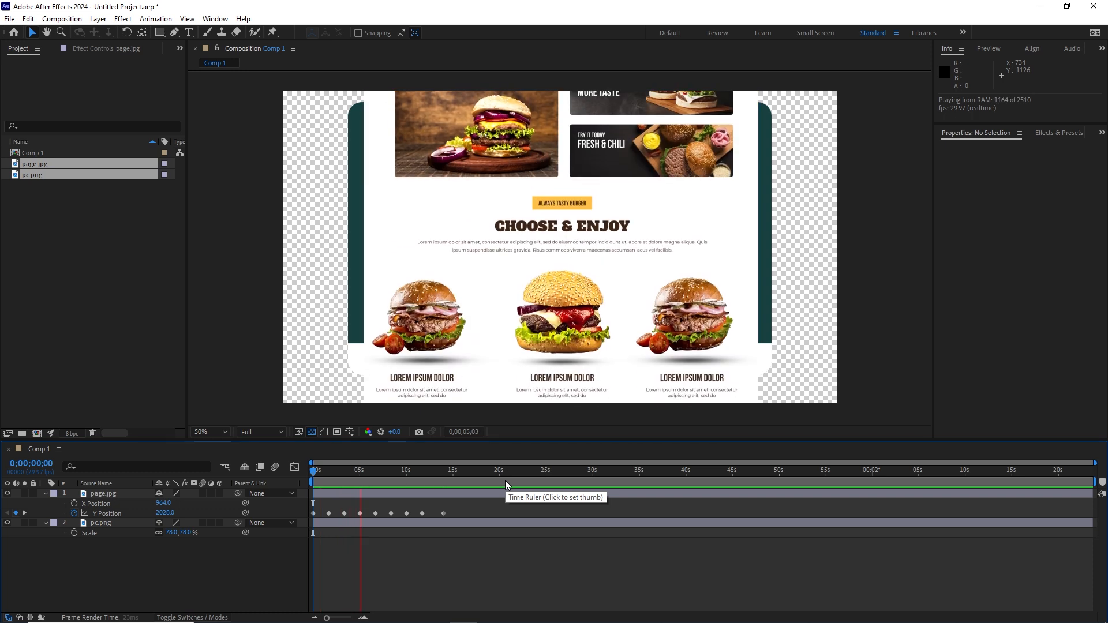
key(space)
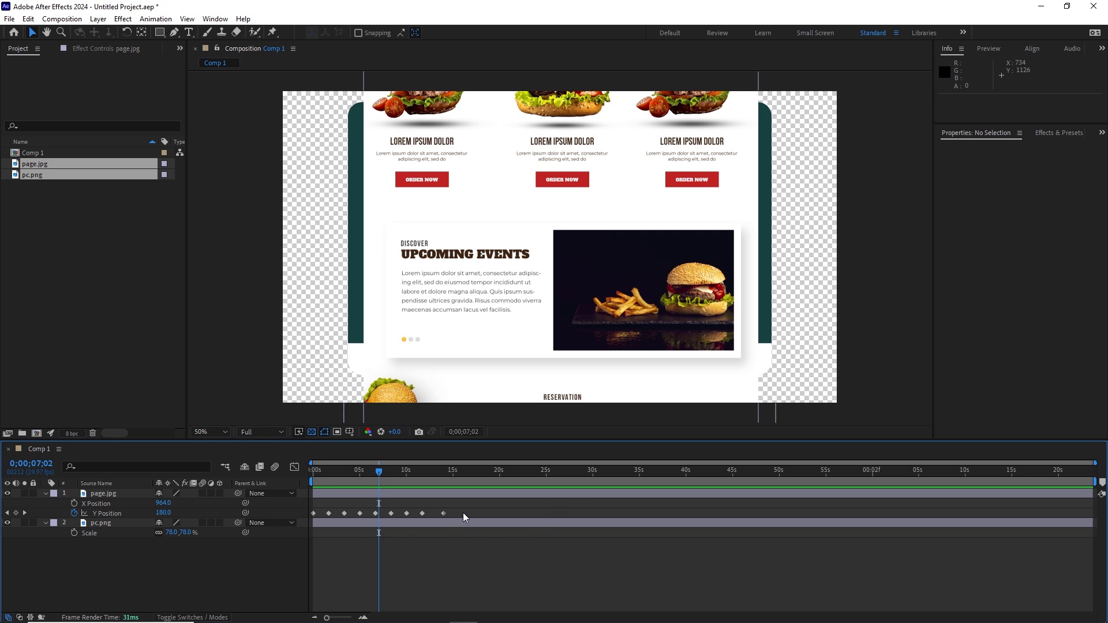
Step: Apply Easy Ease (F9) to all nine Y Position keyframes and preview the result
drag(463, 511, 306, 517)
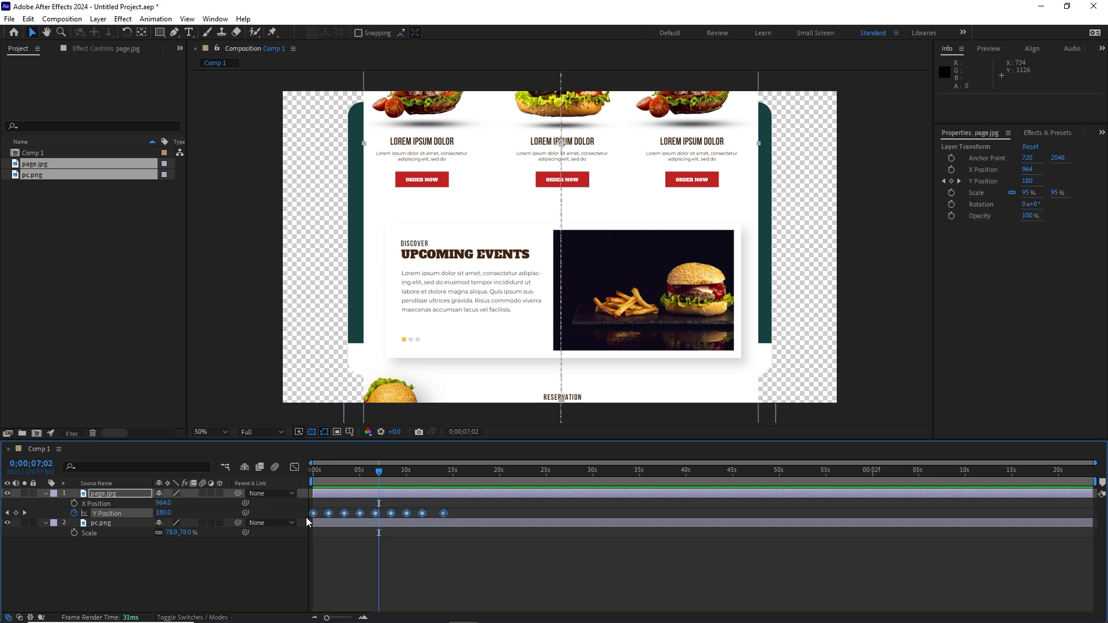
key(F9)
drag(378, 471, 307, 479)
key(space)
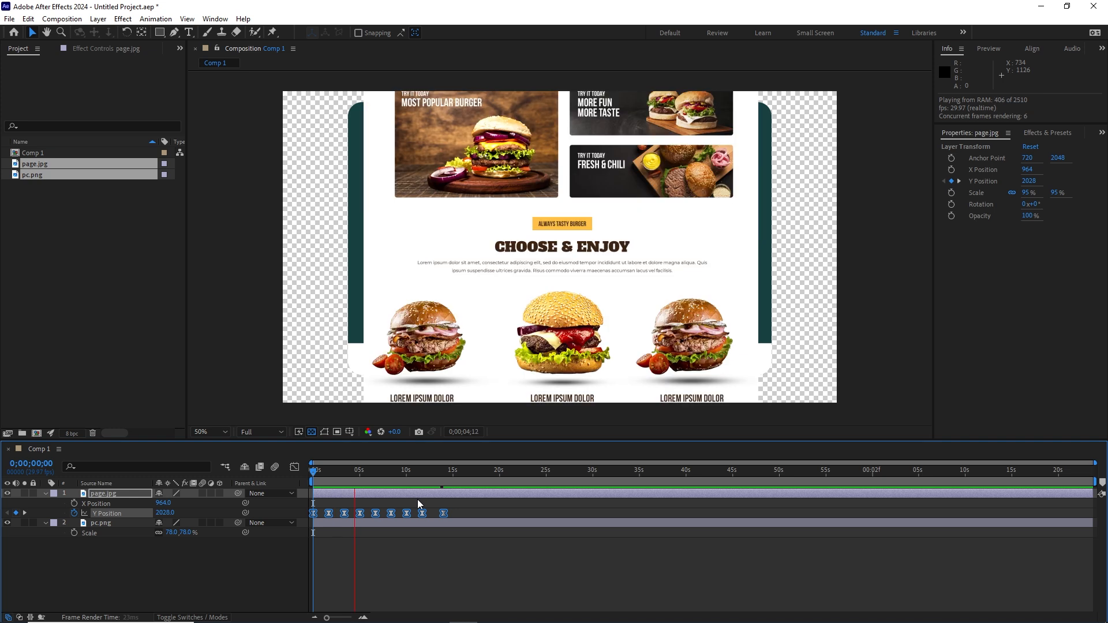
key(space)
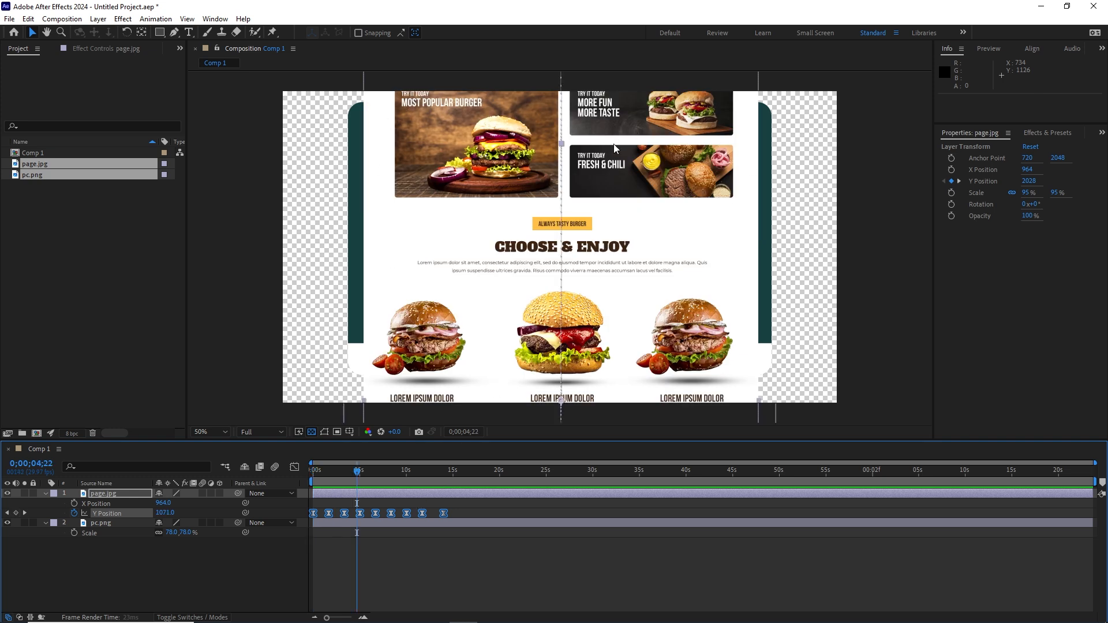
Step: Deselect the layers and collapse the pc.png and page.jpg property rows
click(162, 575)
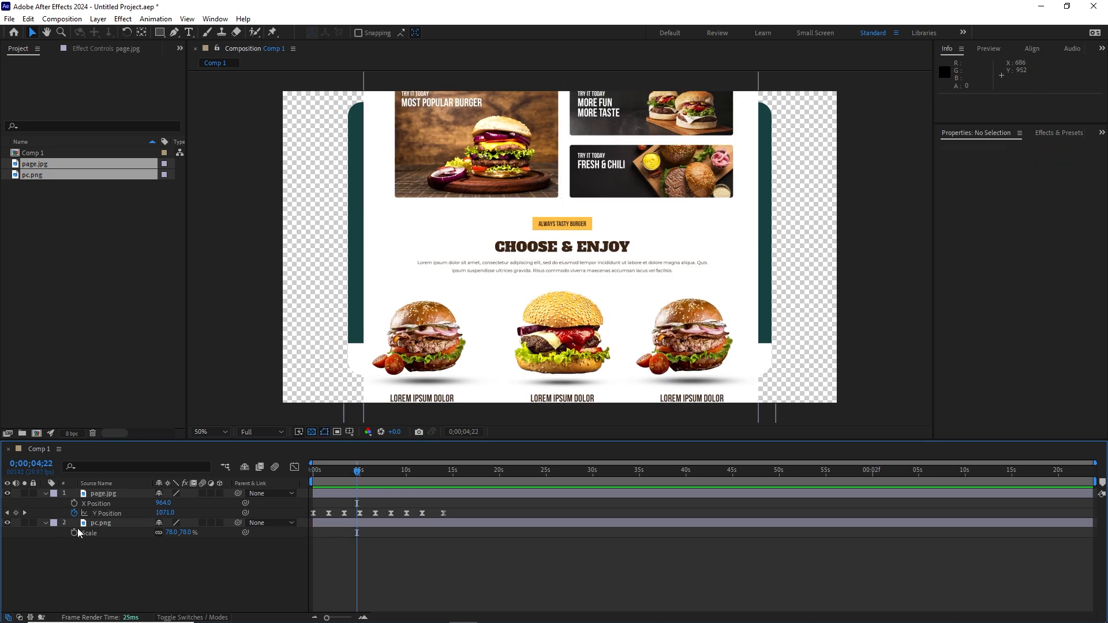
click(45, 523)
click(45, 493)
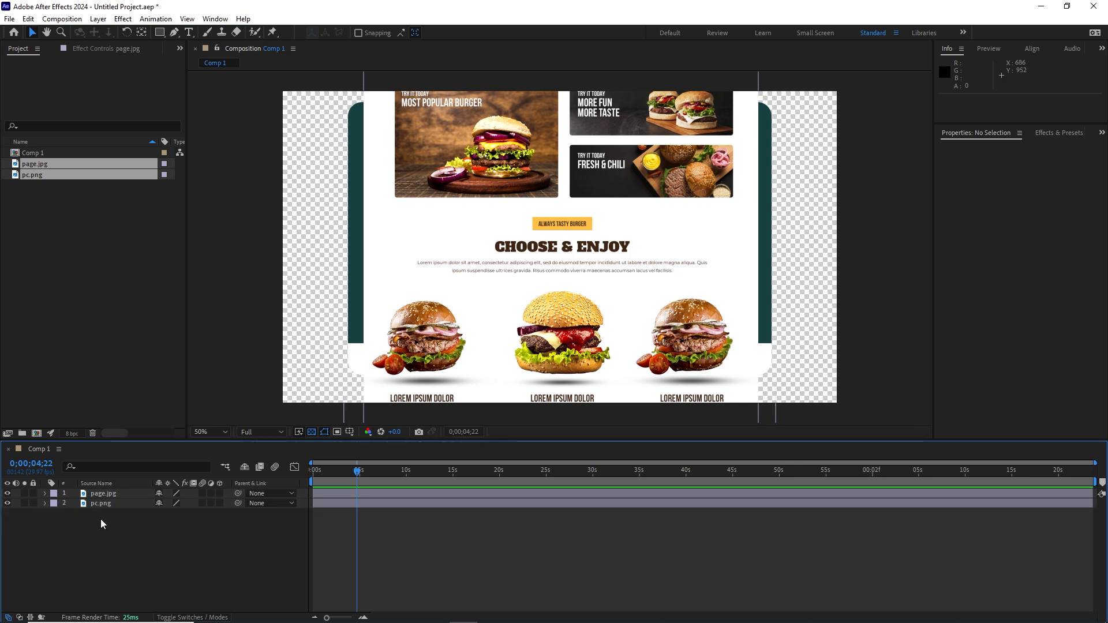
Step: Hide the page.jpg layer so only the empty monitor shows
click(112, 494)
click(108, 552)
click(8, 494)
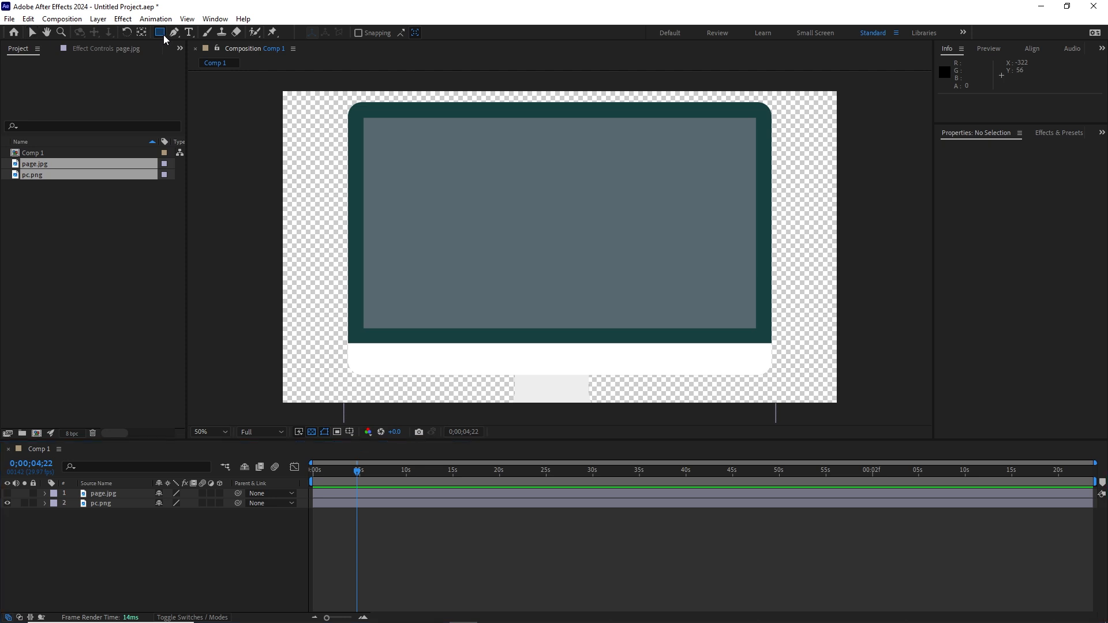
Step: Set the Rectangle Tool's fill to red and draw a rectangle over the monitor screen
drag(164, 35, 208, 40)
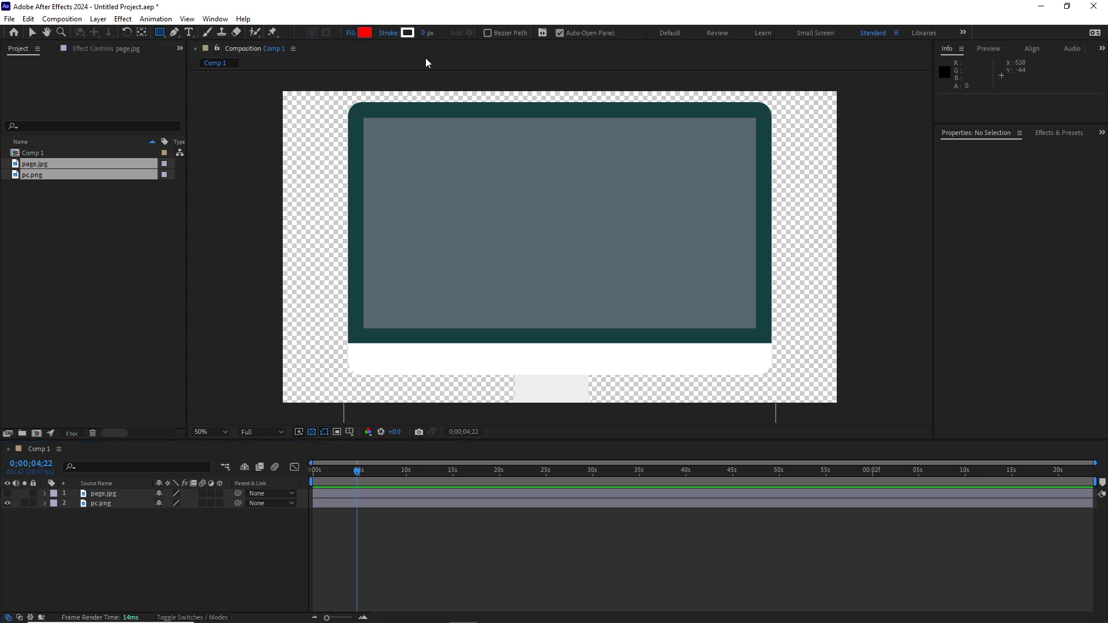
mouse_move(423, 33)
mouse_down()
mouse_move(450, 30)
mouse_move(396, 36)
mouse_up()
click(364, 34)
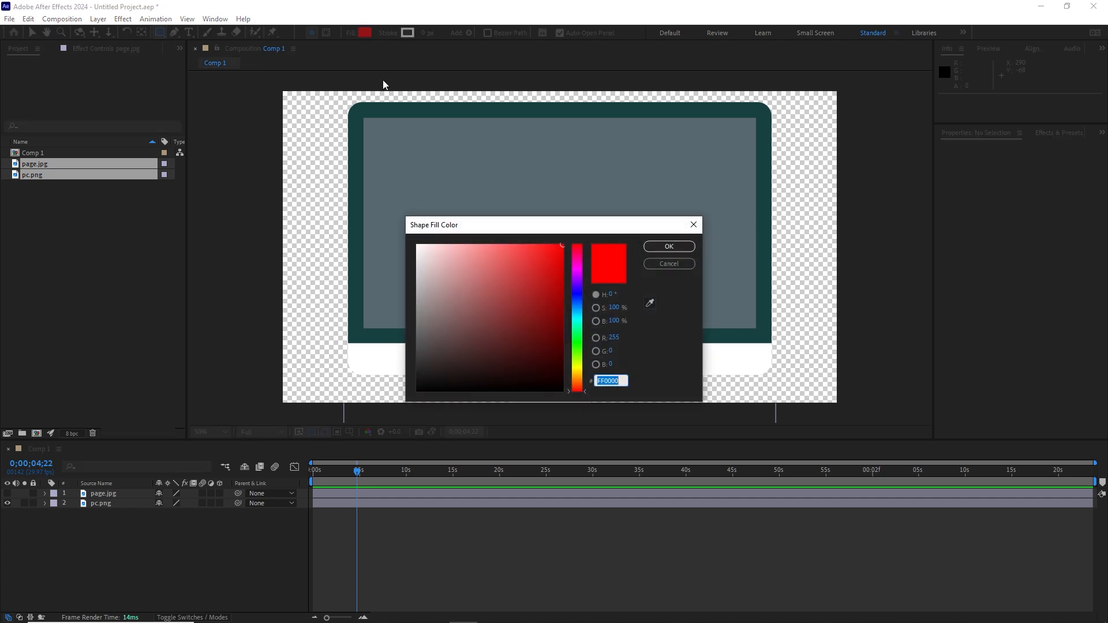
click(667, 247)
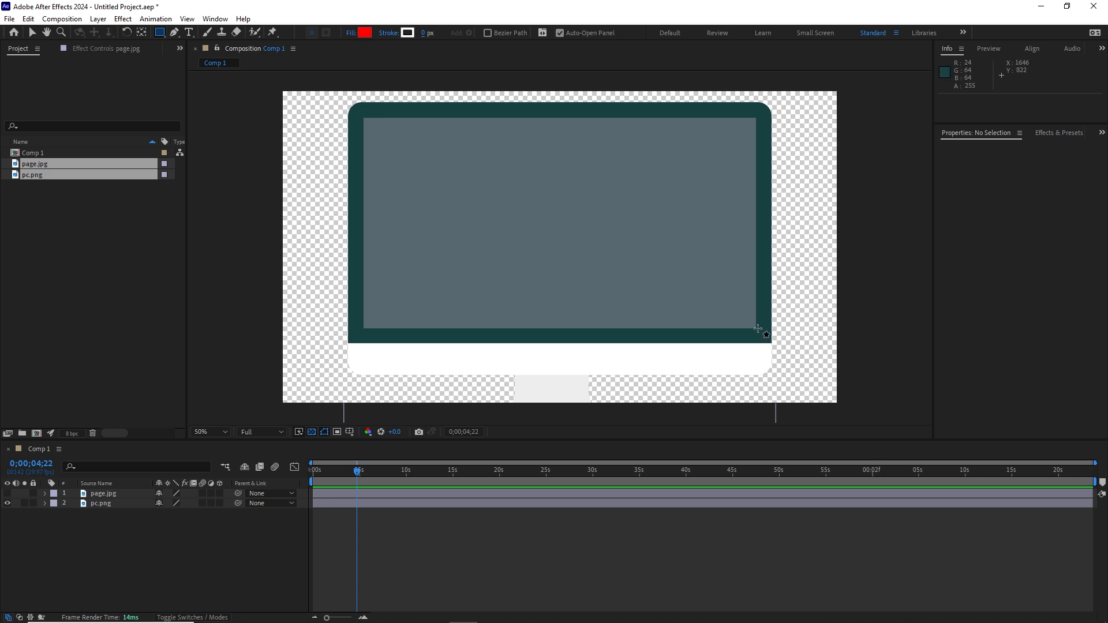
drag(758, 329, 363, 113)
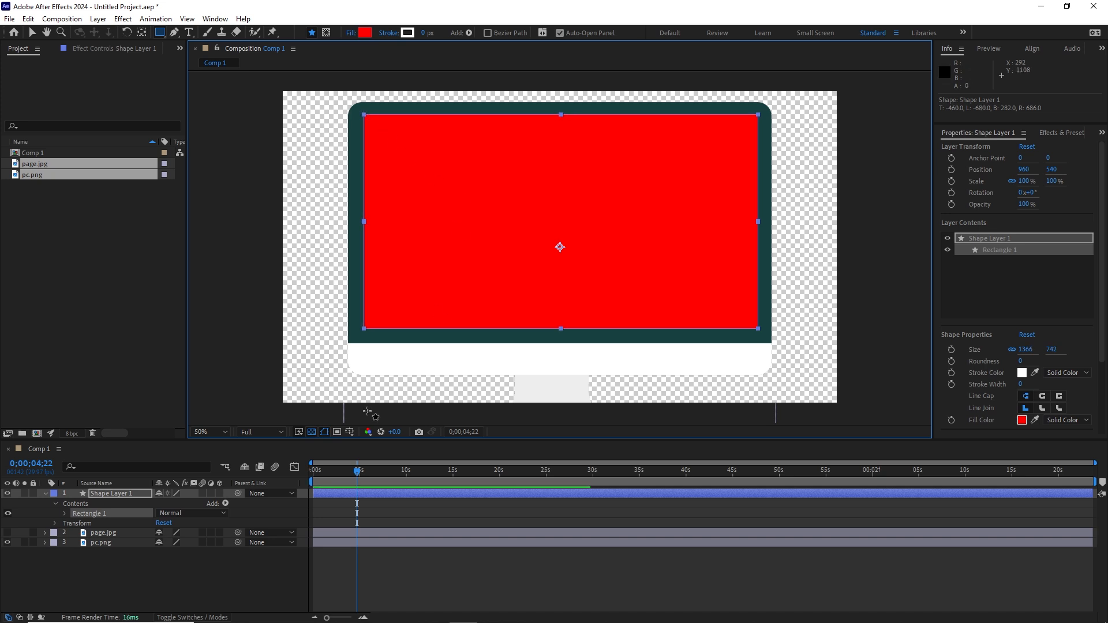
Step: Test an unlinked 88% vertical Scale on Shape Layer 1, then undo it back to 100%
click(141, 559)
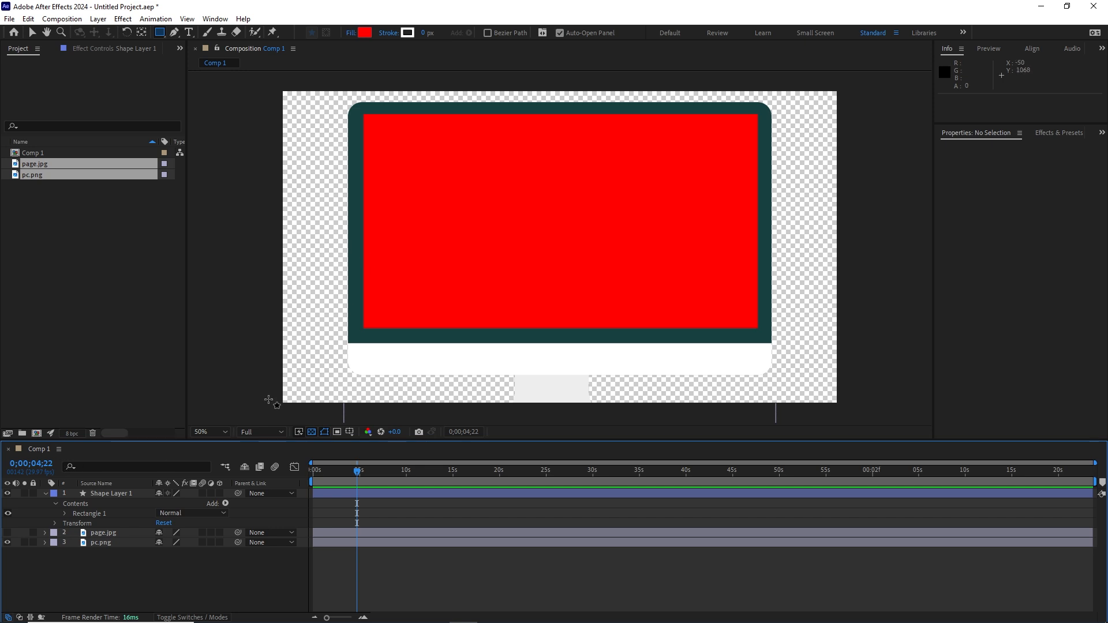
click(99, 495)
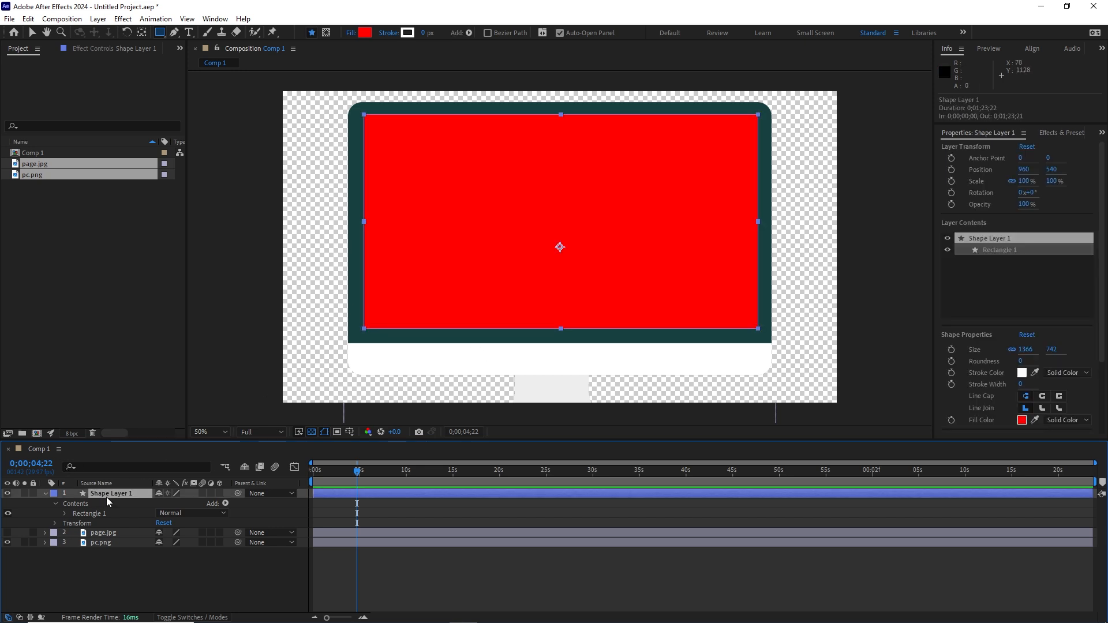
key(s)
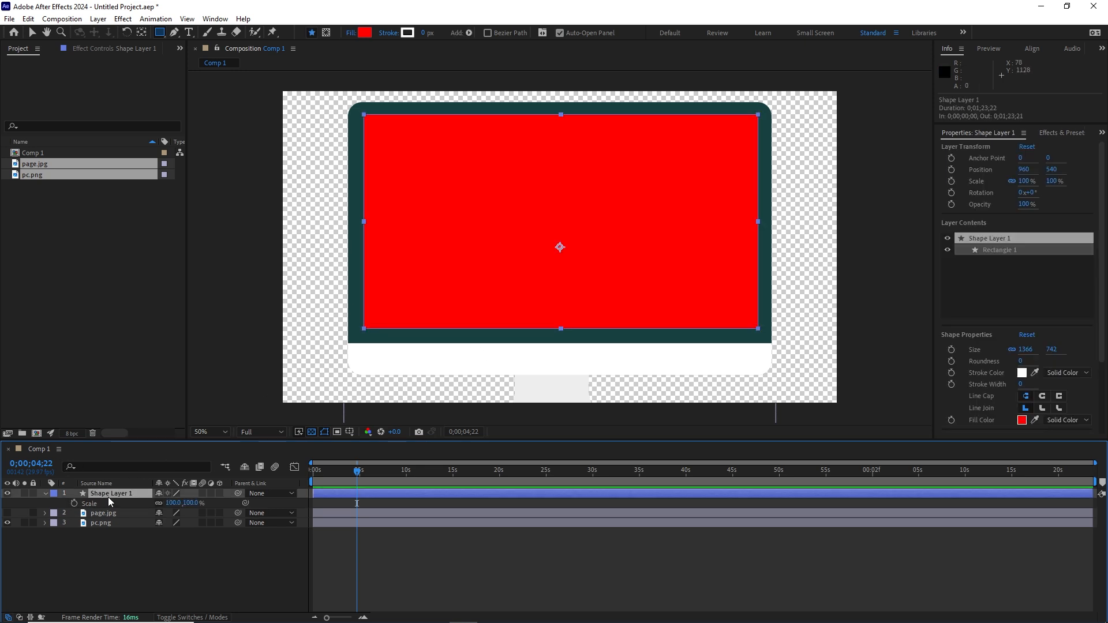
click(158, 502)
drag(188, 503, 178, 503)
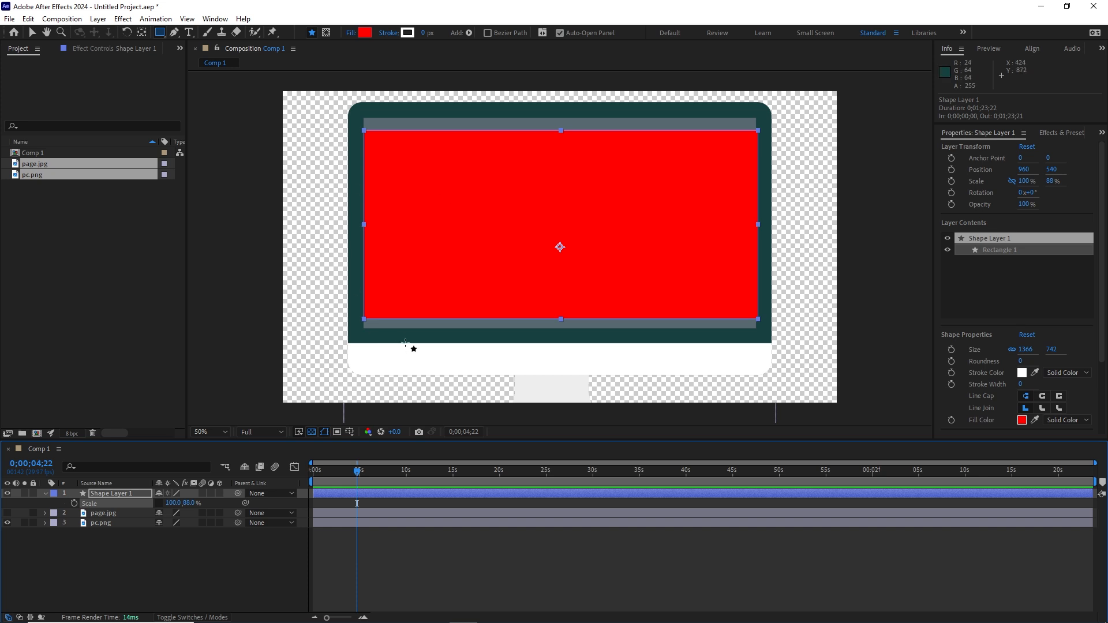
key(ctrl+z)
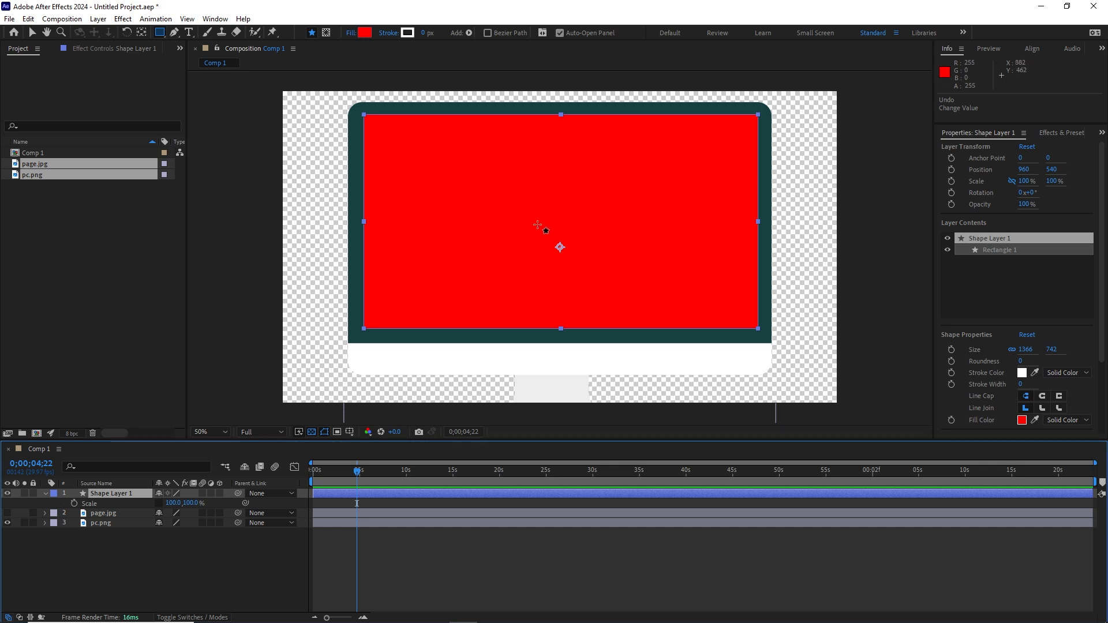
click(115, 566)
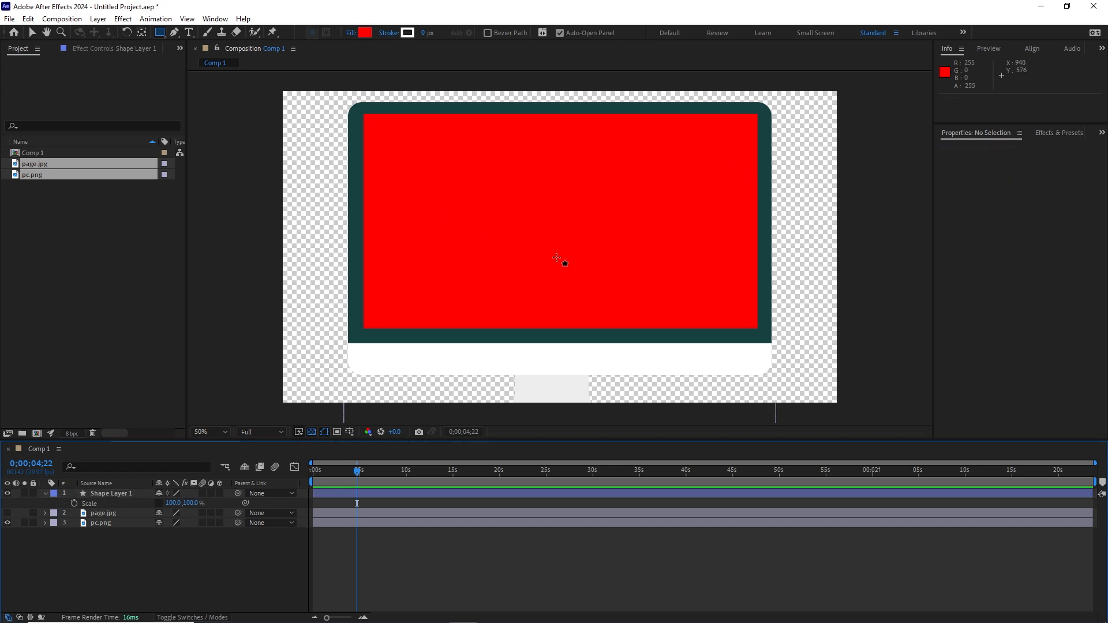
Step: Show page.jpg again and set its Track Matte to 1. Shape Layer 1
click(9, 513)
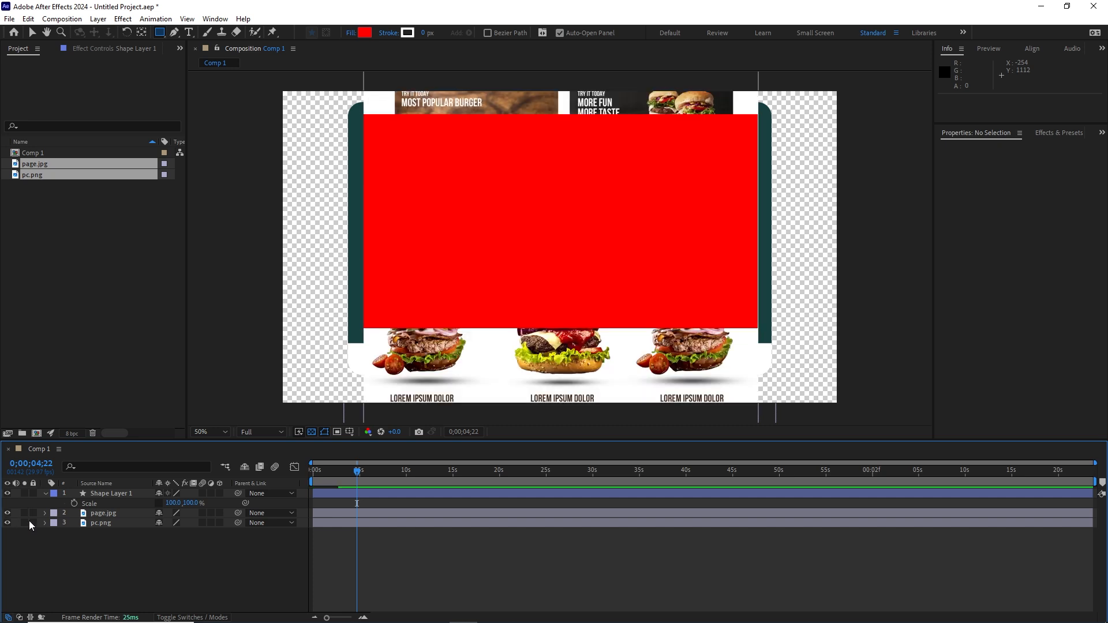
click(105, 514)
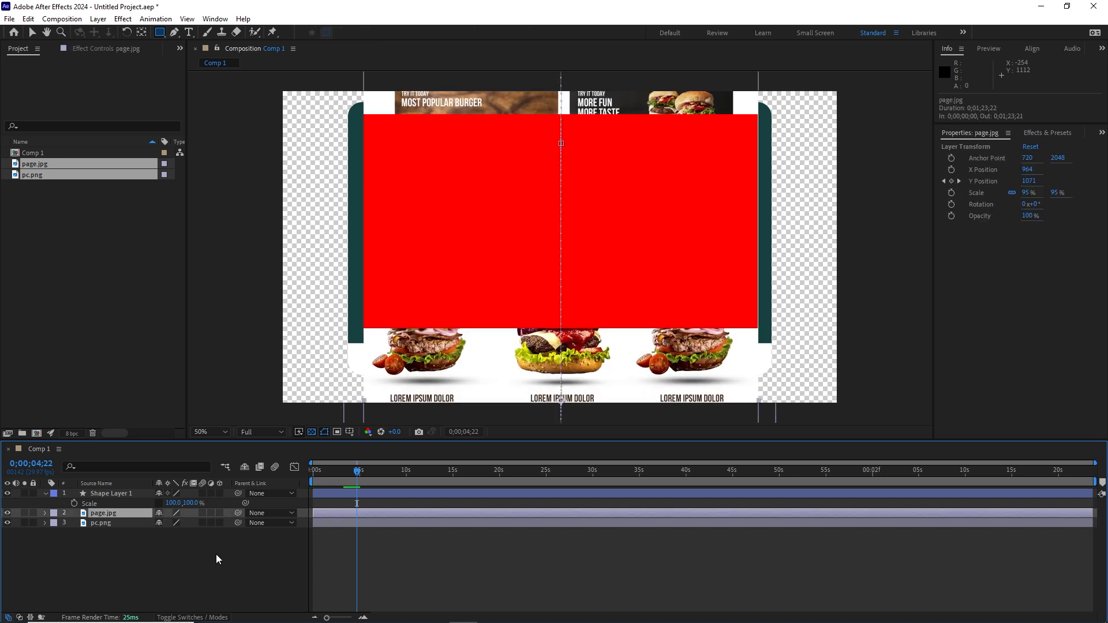
click(195, 618)
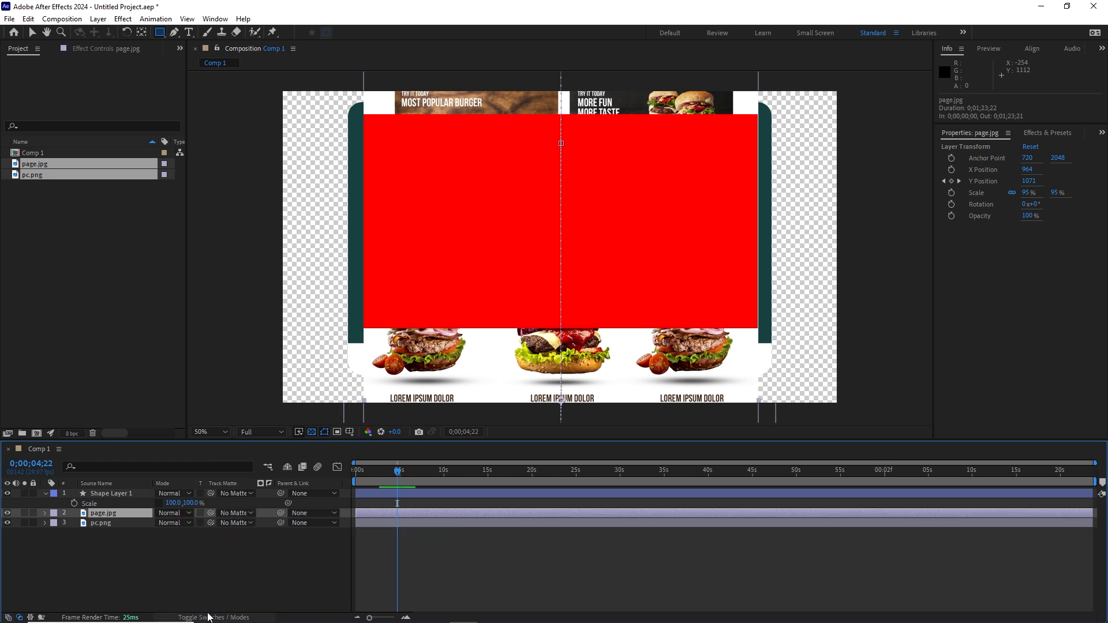
click(208, 618)
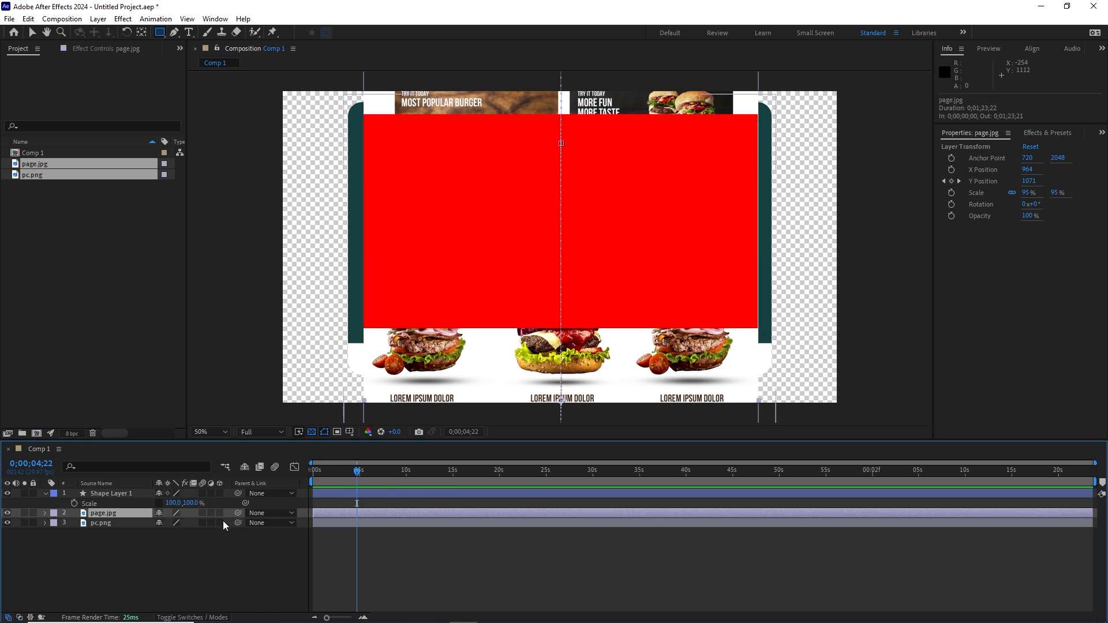
key(F4)
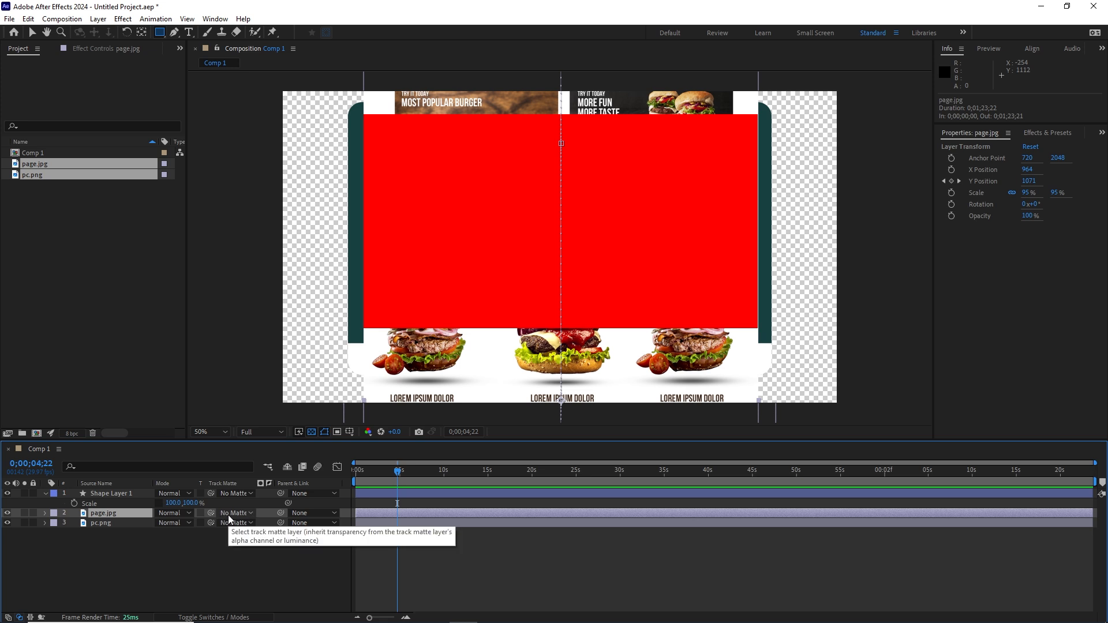
click(251, 513)
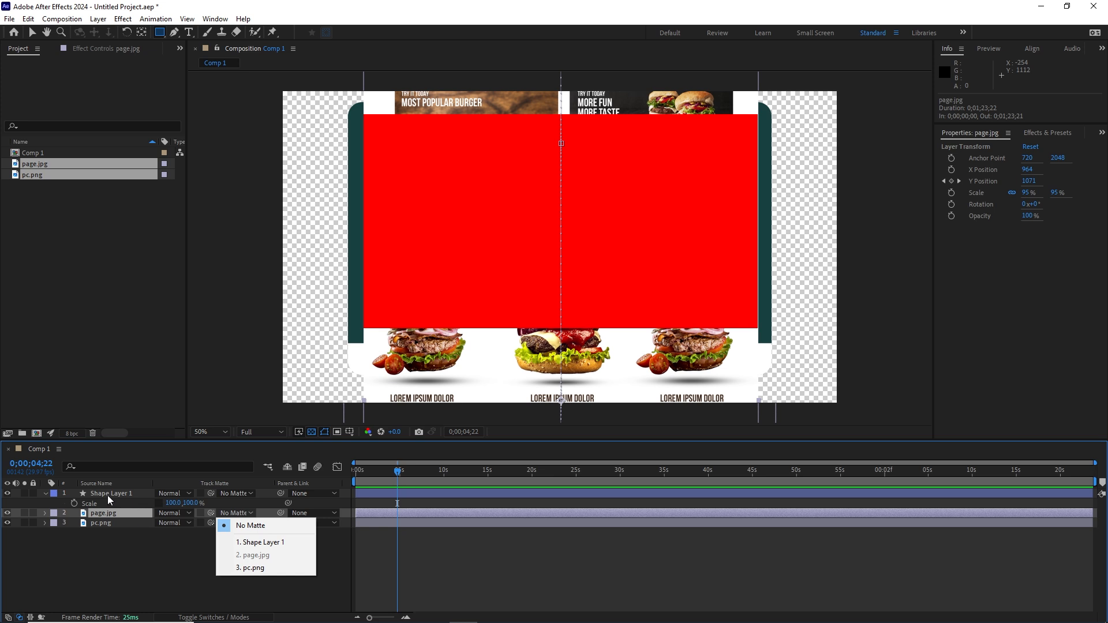
click(253, 543)
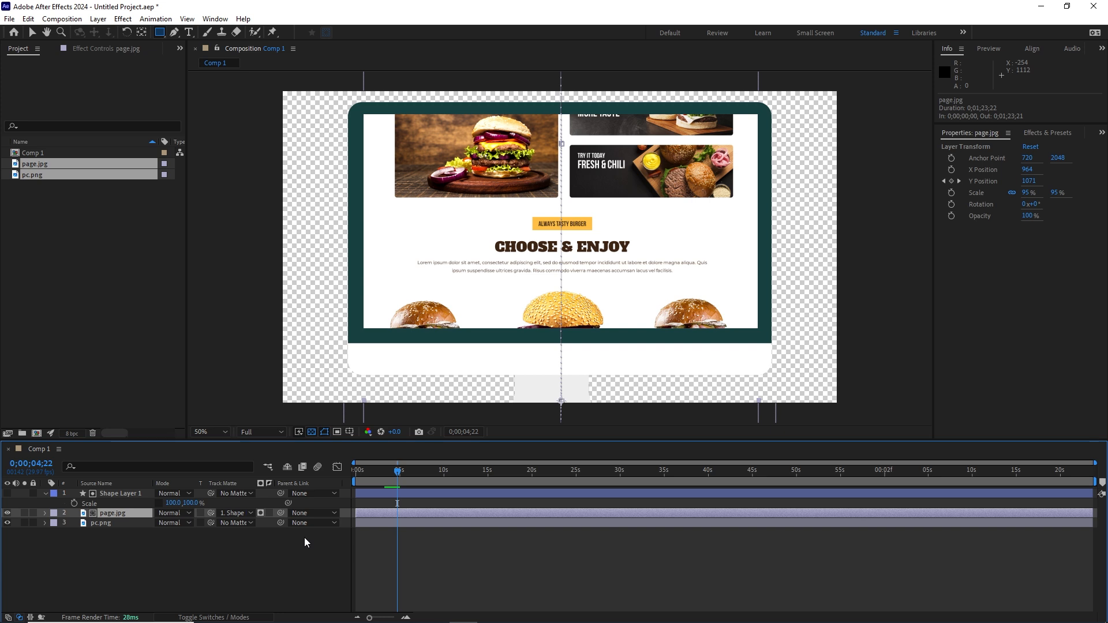
Step: Preview the matted website animation from the start of the composition
drag(397, 469, 337, 469)
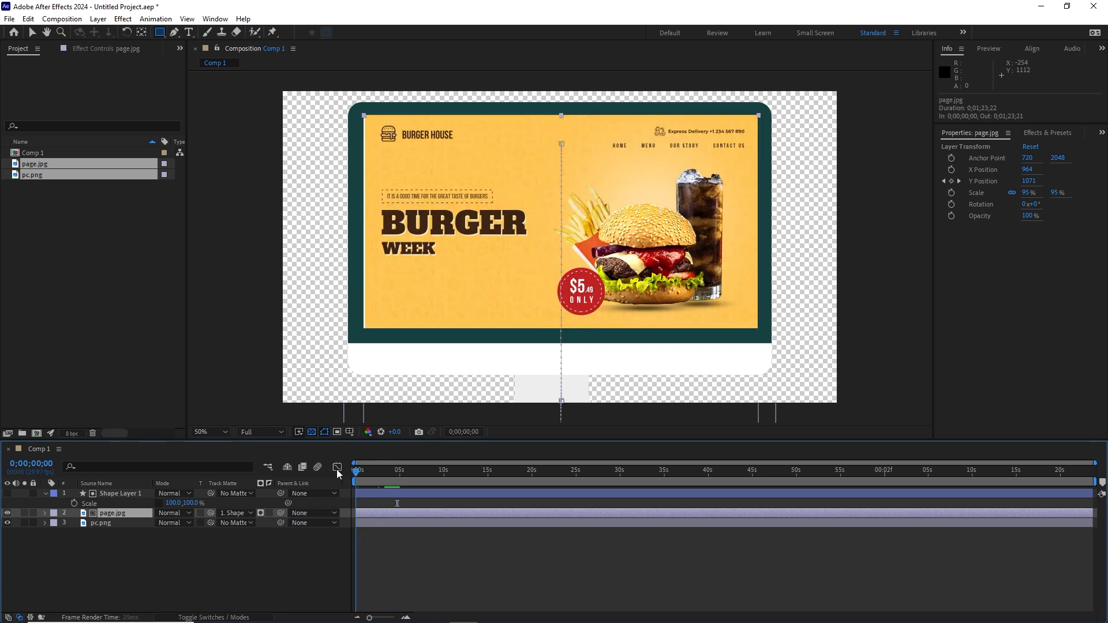
key(space)
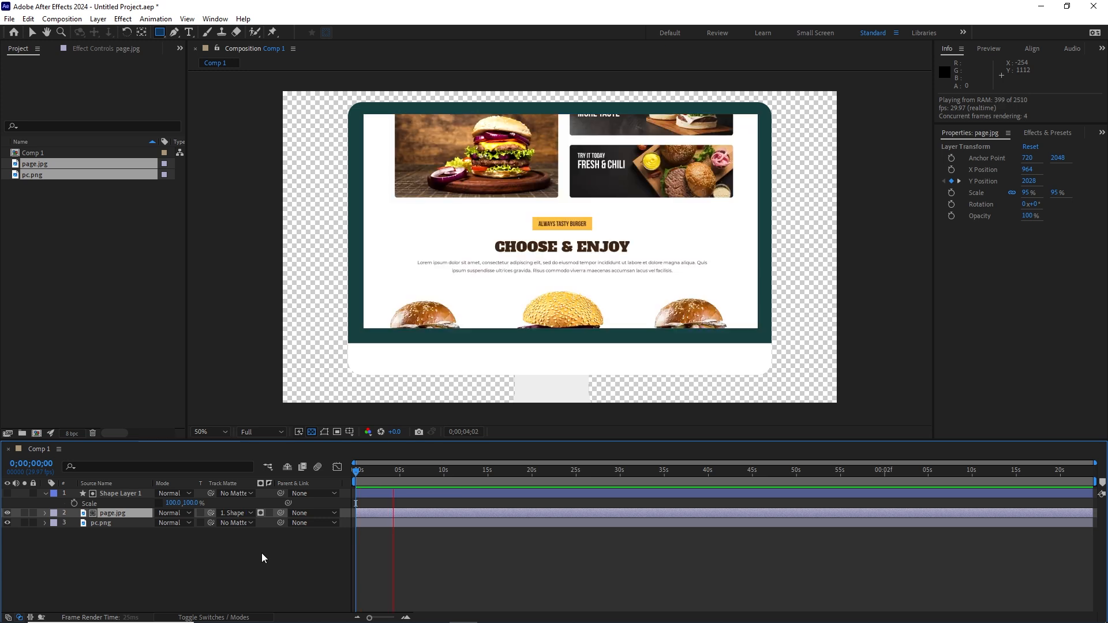
key(space)
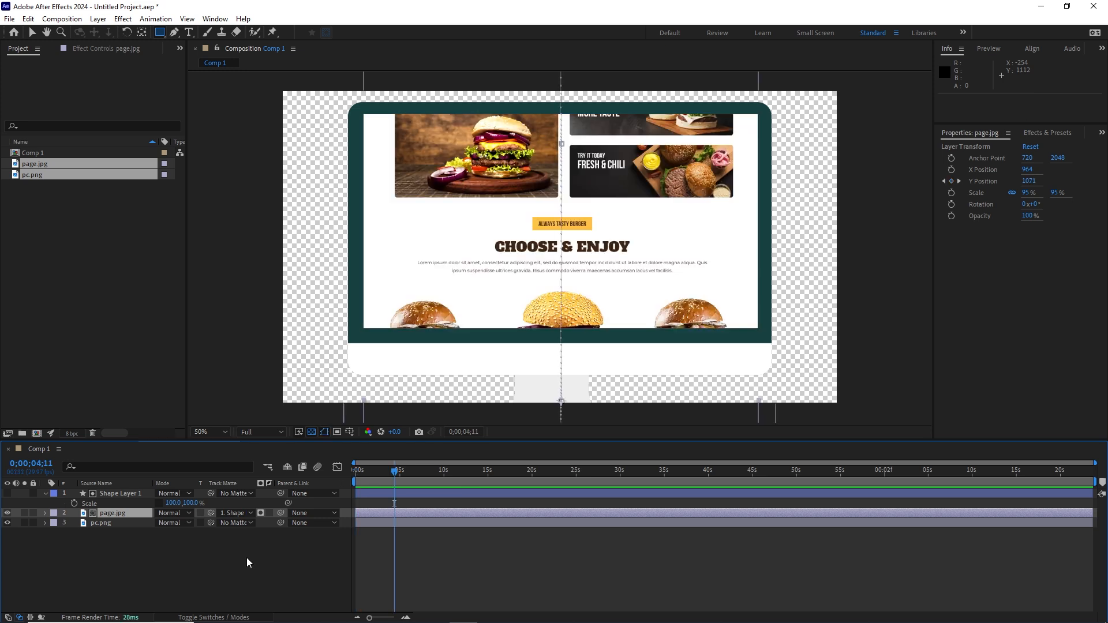
Step: Reveal page.jpg's animated Position properties and select all nine Y Position keyframes
click(189, 559)
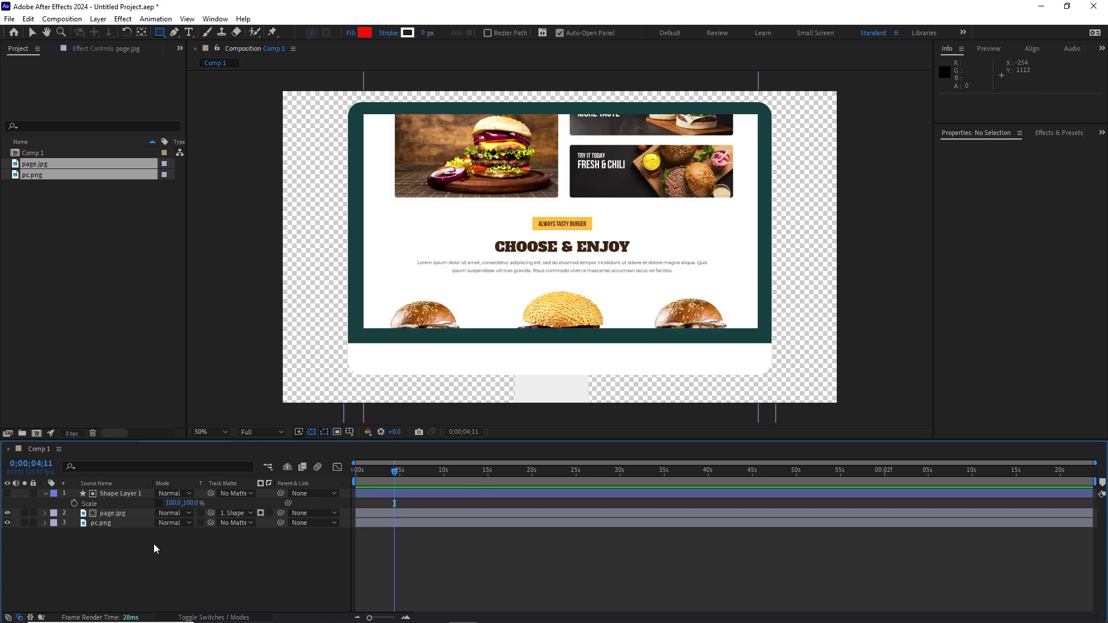
click(114, 513)
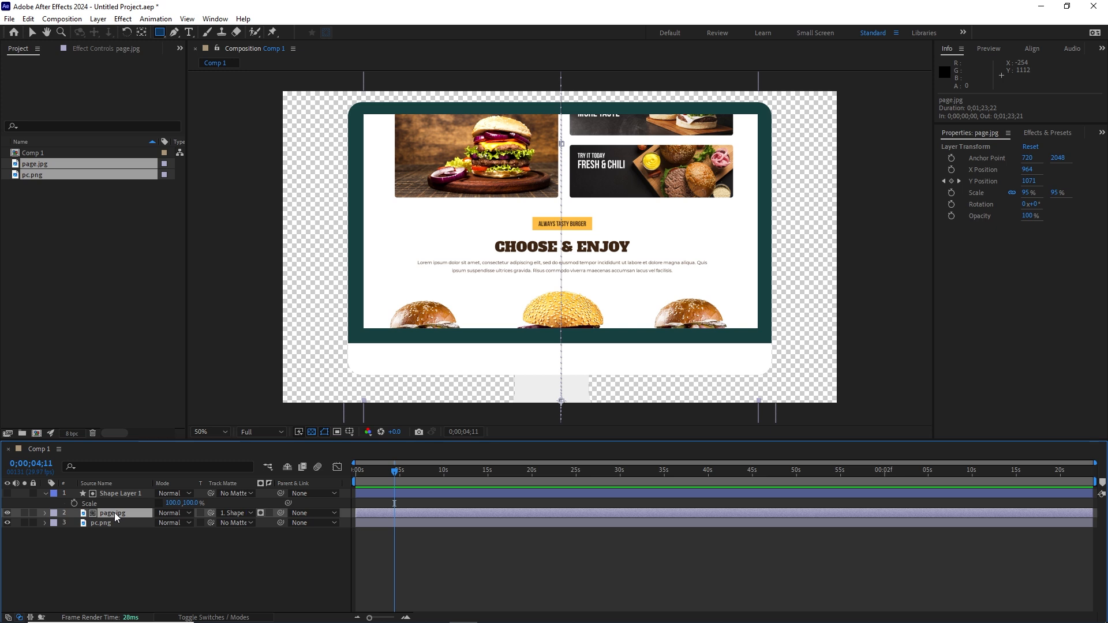
key(u)
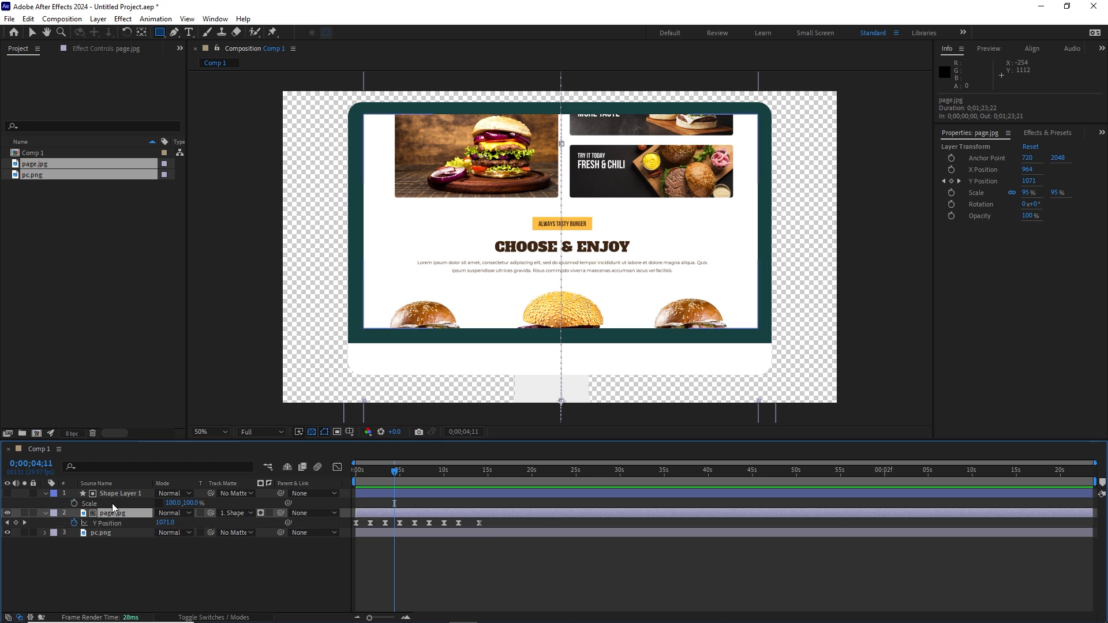
key(p)
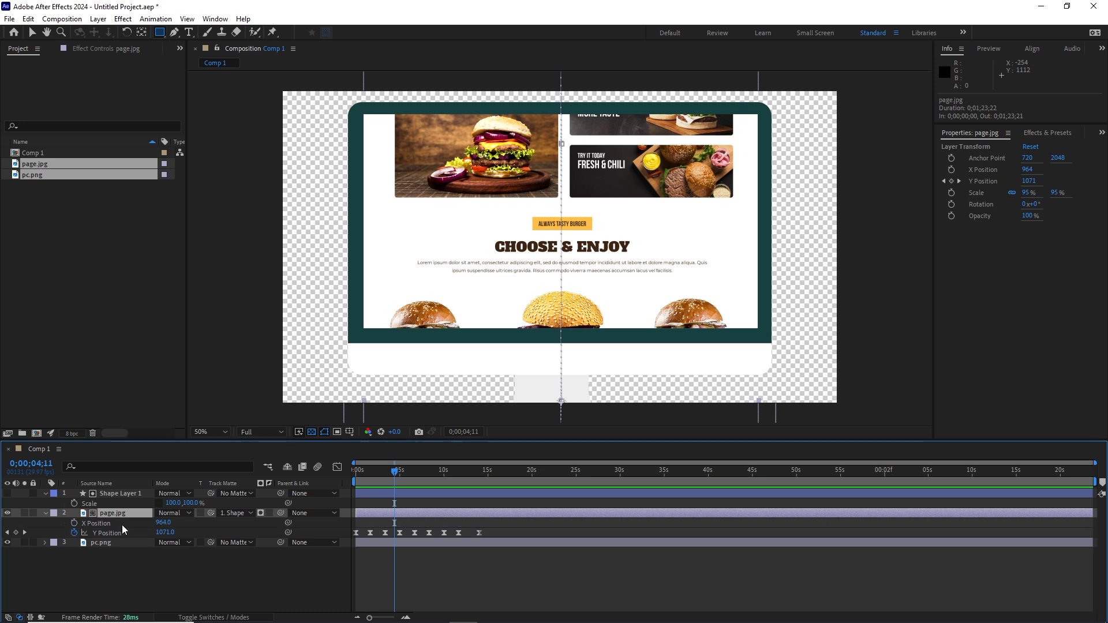
click(86, 570)
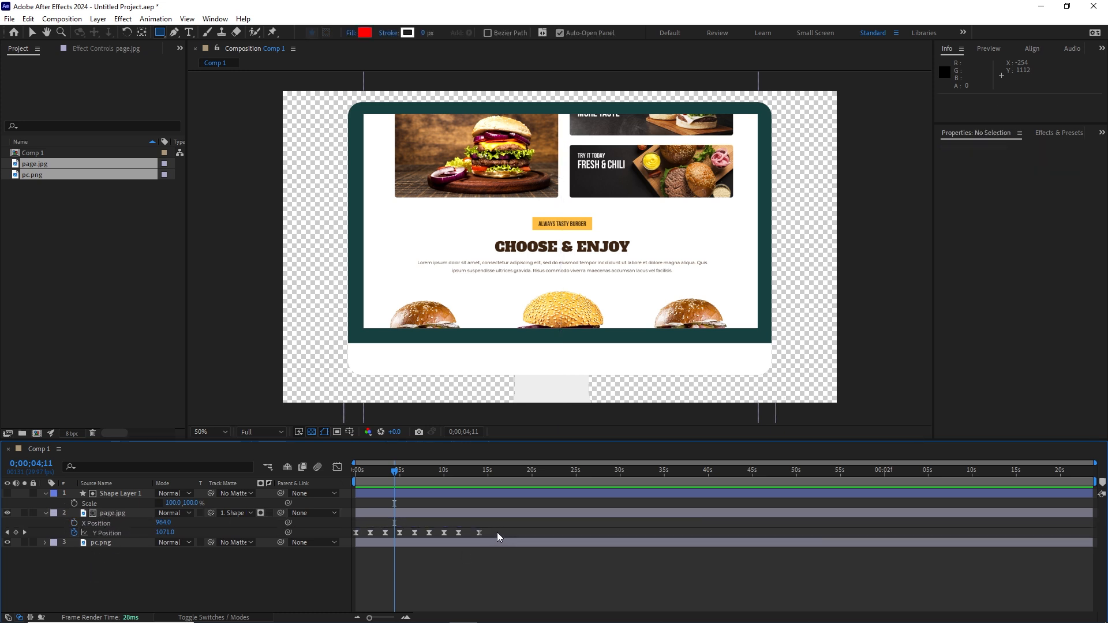
drag(497, 532, 459, 535)
drag(377, 536, 351, 536)
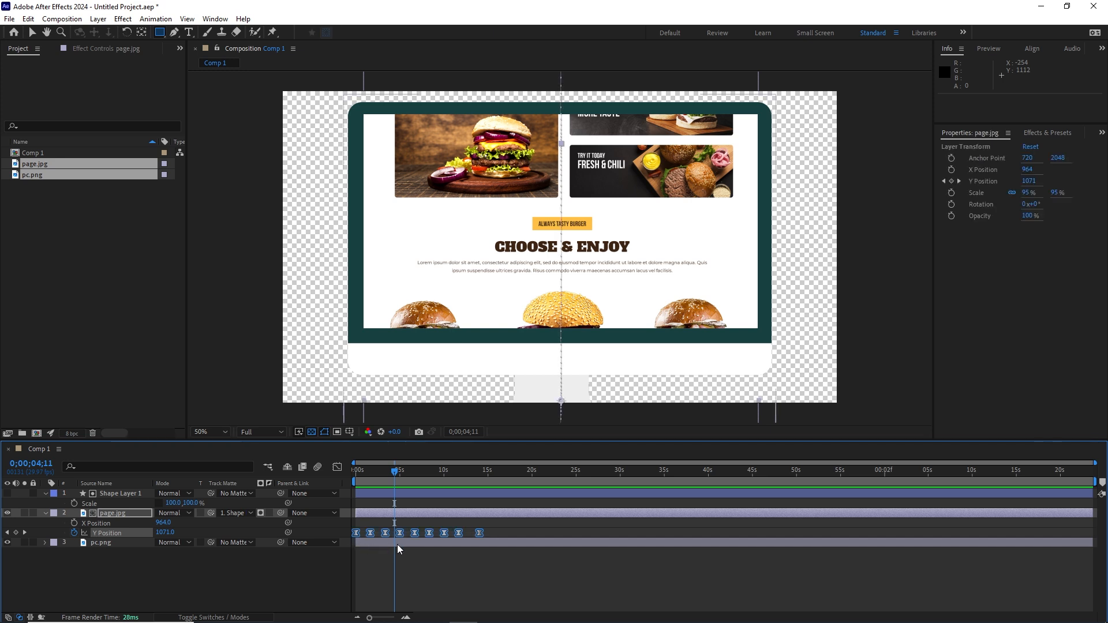
Step: Open the Graph Editor for Y Position, zoomed in, with a taller timeline panel
click(337, 467)
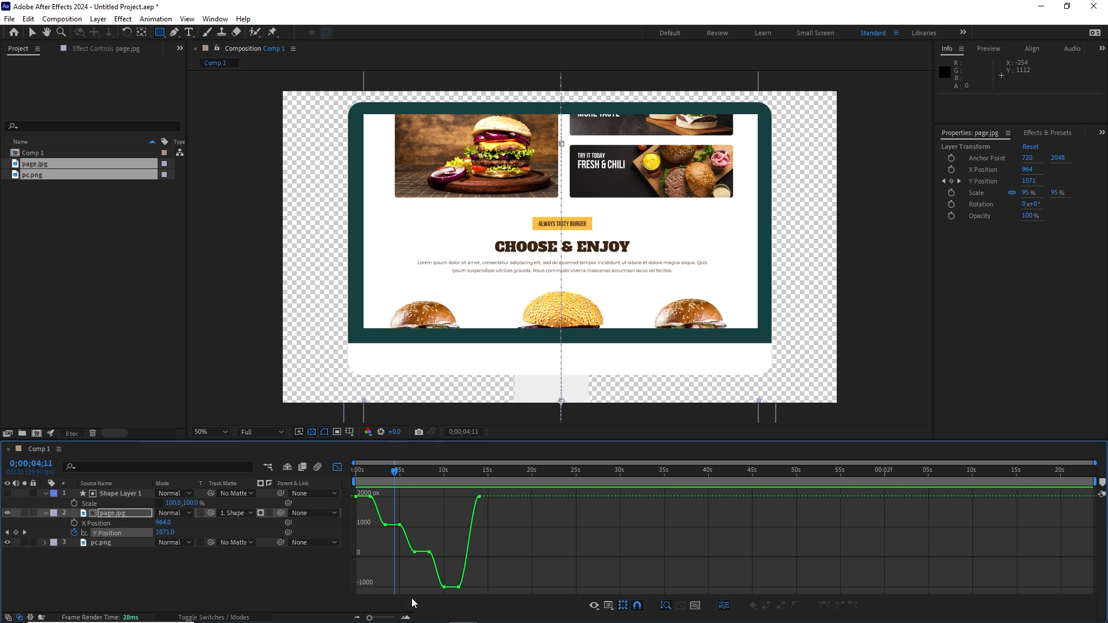
click(406, 617)
click(407, 619)
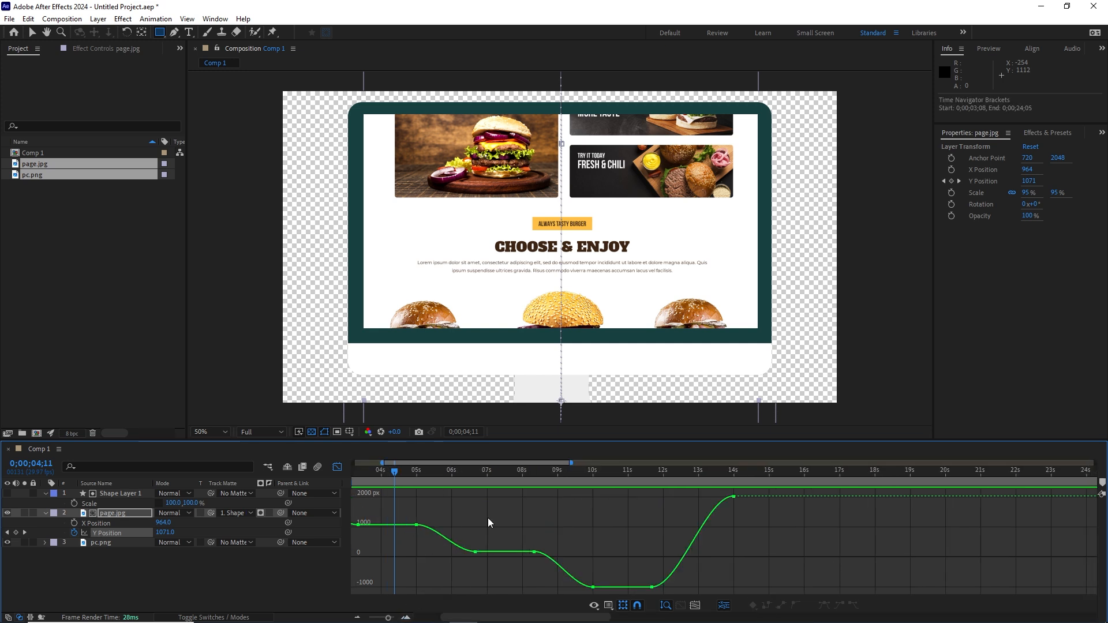
drag(556, 440, 553, 317)
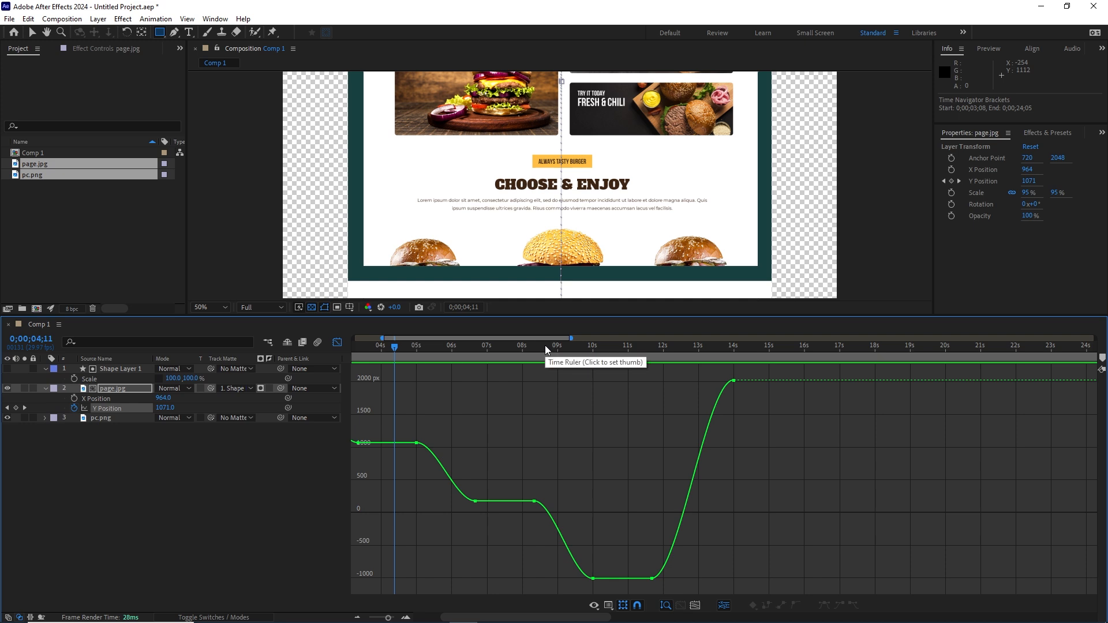
Step: Switch between value and speed graphs, ending on the Y Position speed graph
right_click(482, 427)
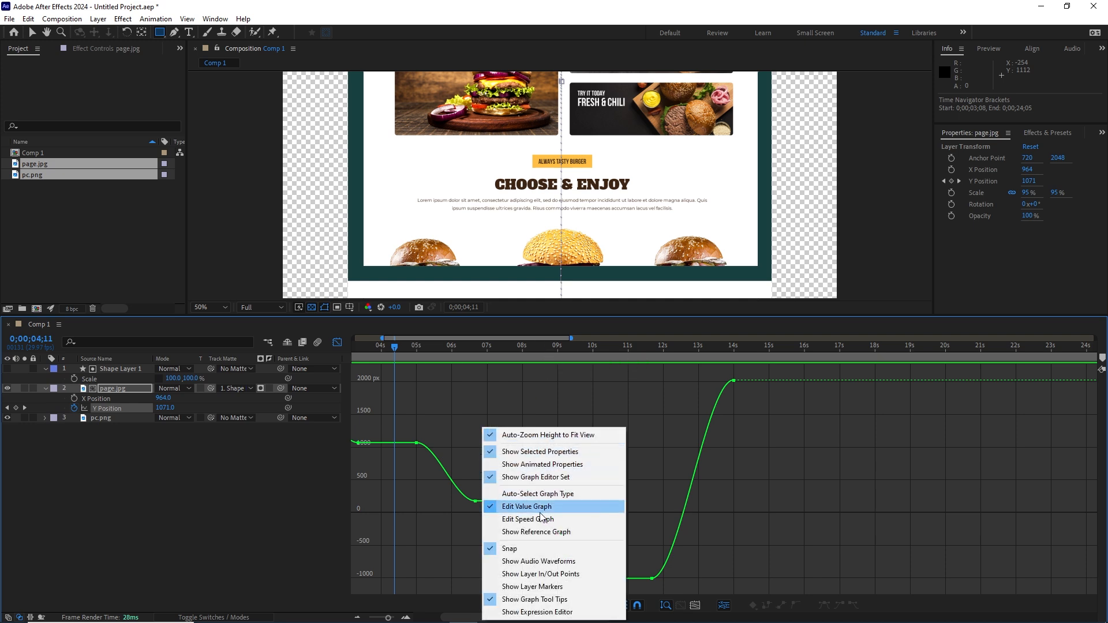
click(526, 520)
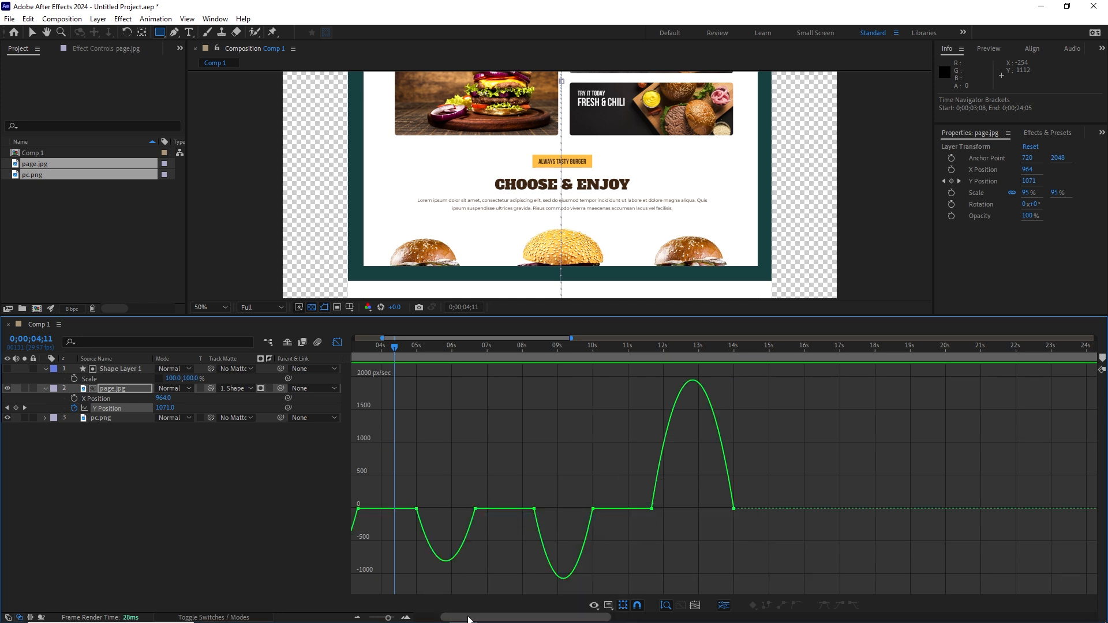
drag(464, 618, 440, 619)
right_click(569, 426)
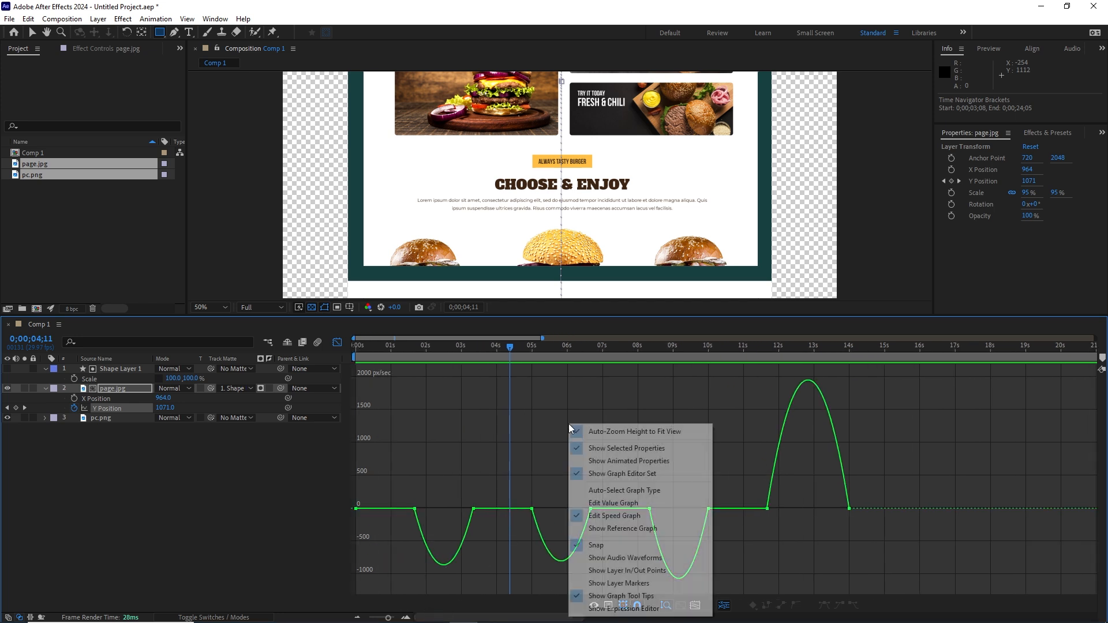
click(615, 508)
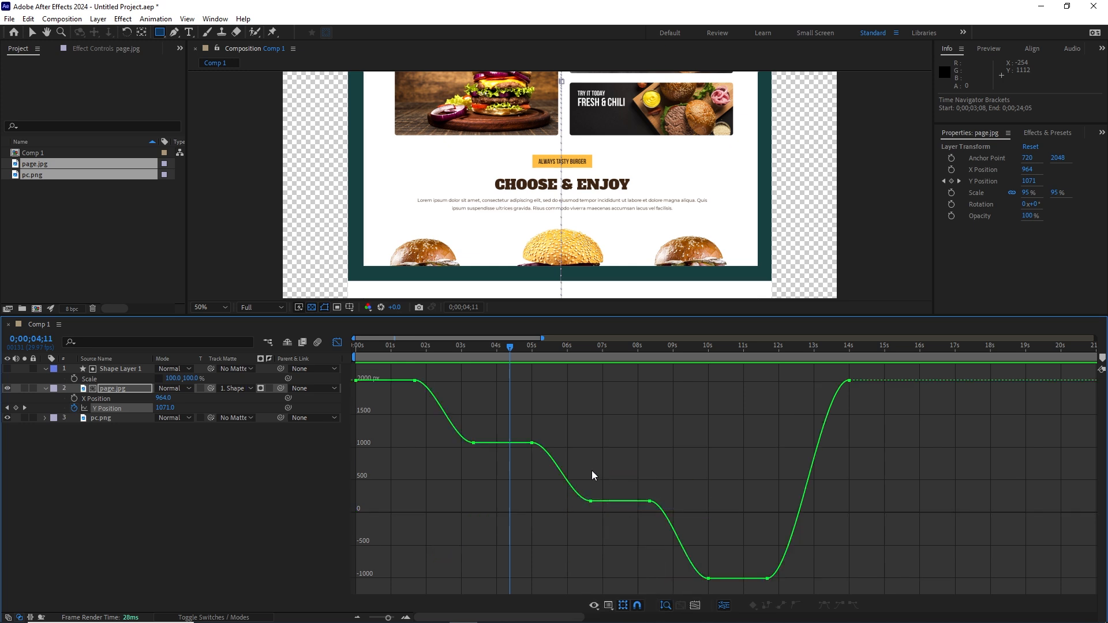
right_click(578, 410)
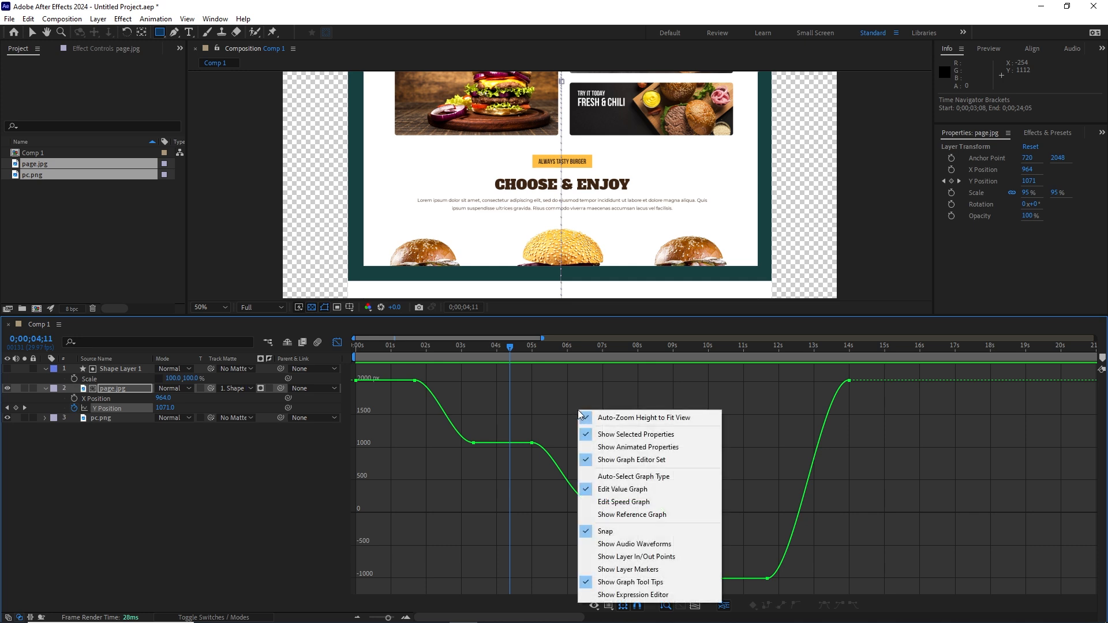
click(620, 506)
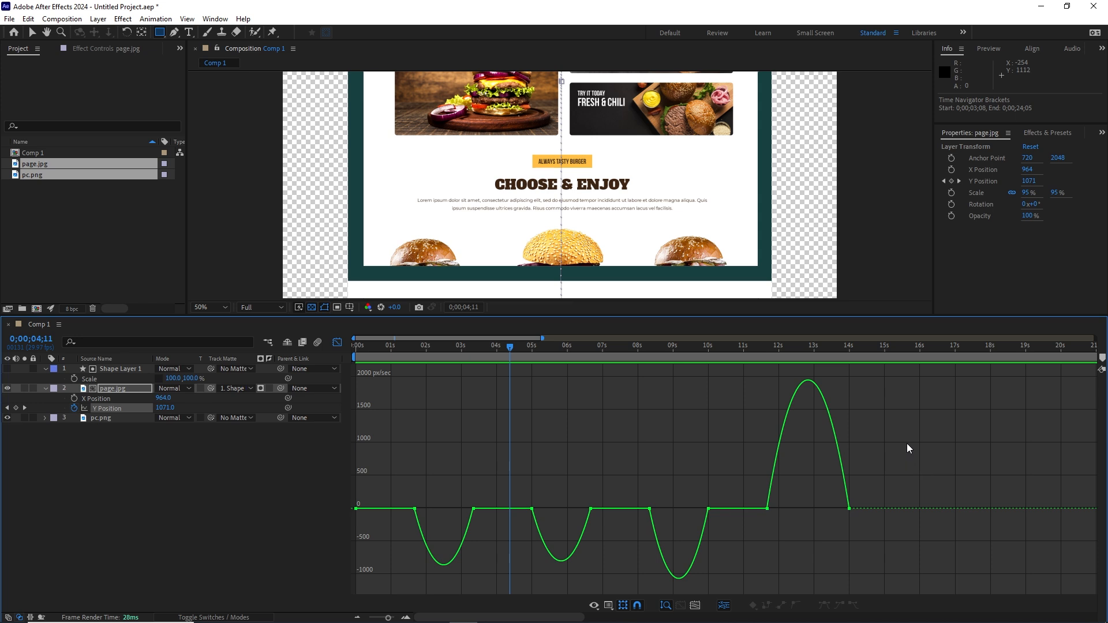
Step: Raise all Y Position keyframes' influence to about 73% and lengthen their value-graph Bezier handles
drag(906, 438, 371, 552)
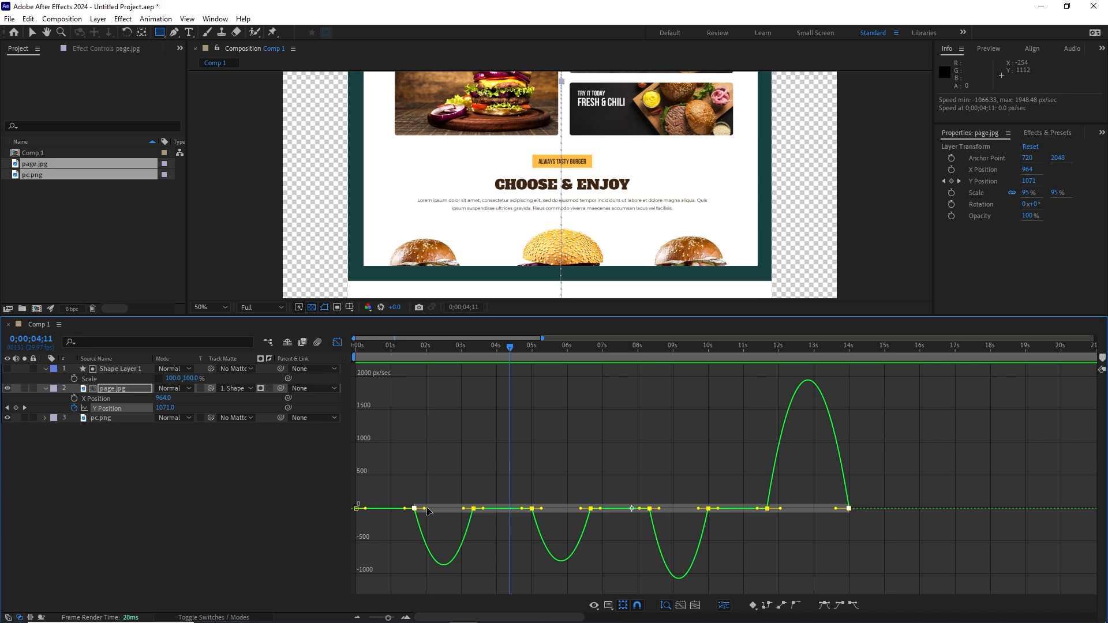
drag(424, 509, 452, 492)
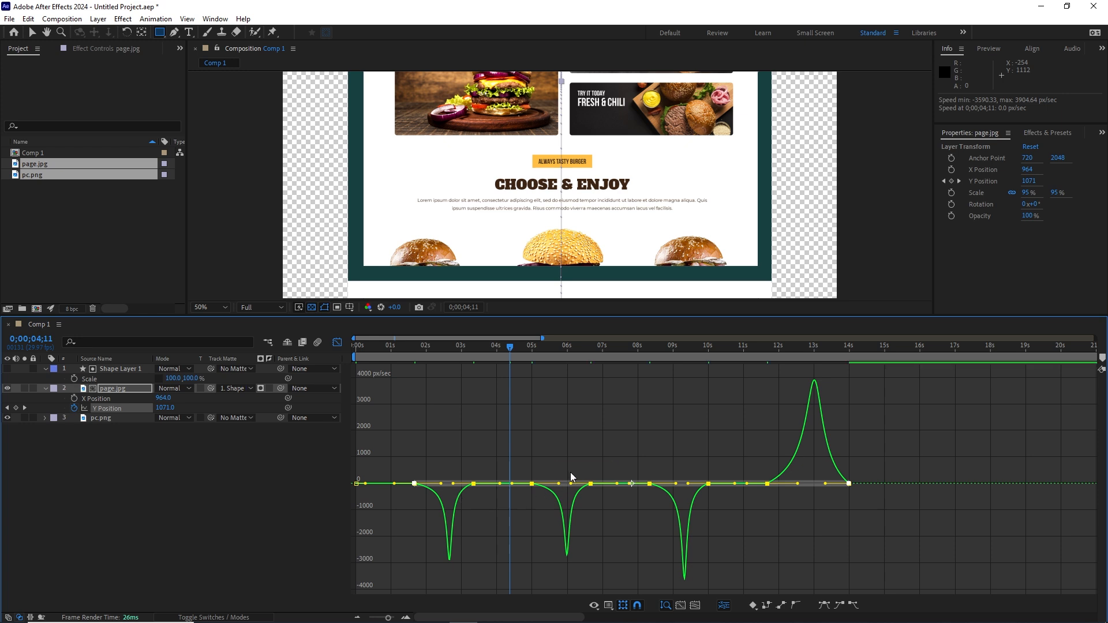
right_click(542, 419)
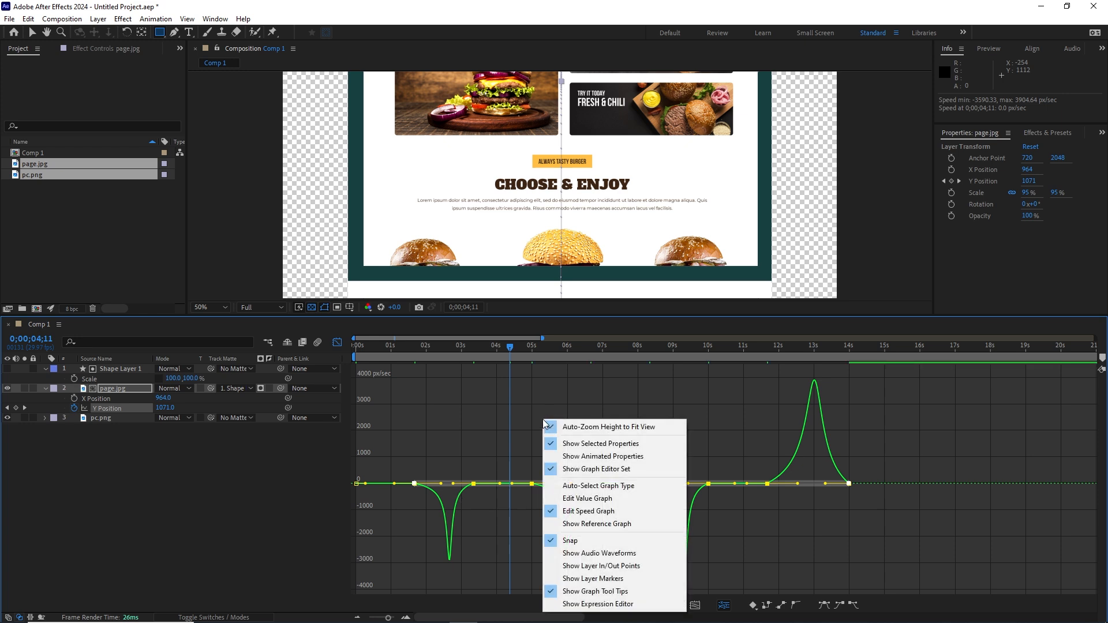
click(597, 500)
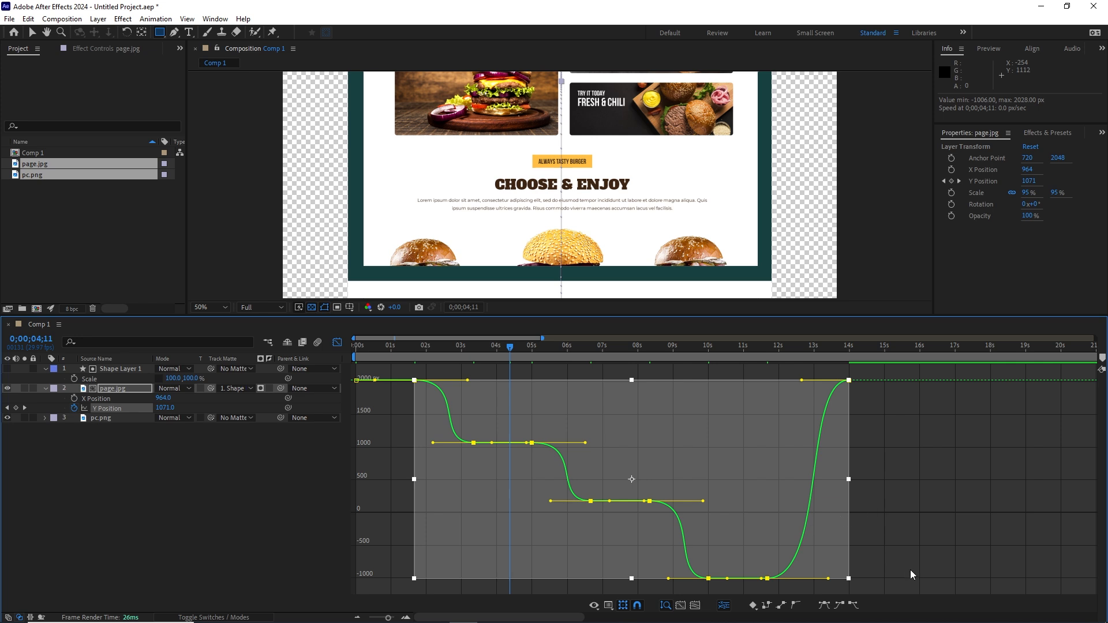
click(859, 587)
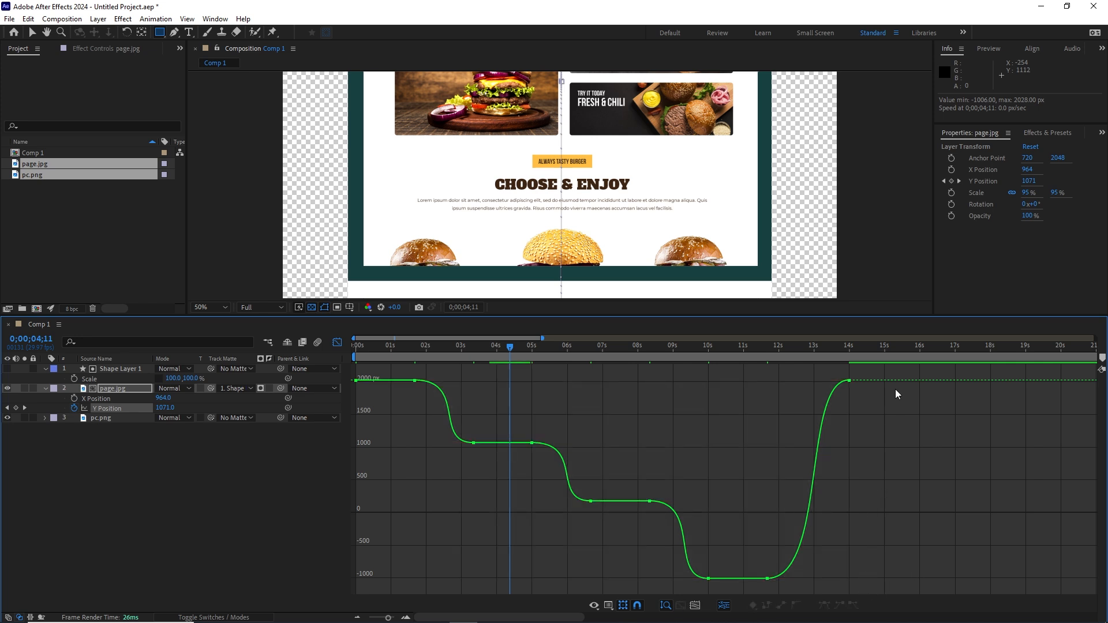
drag(870, 589, 387, 361)
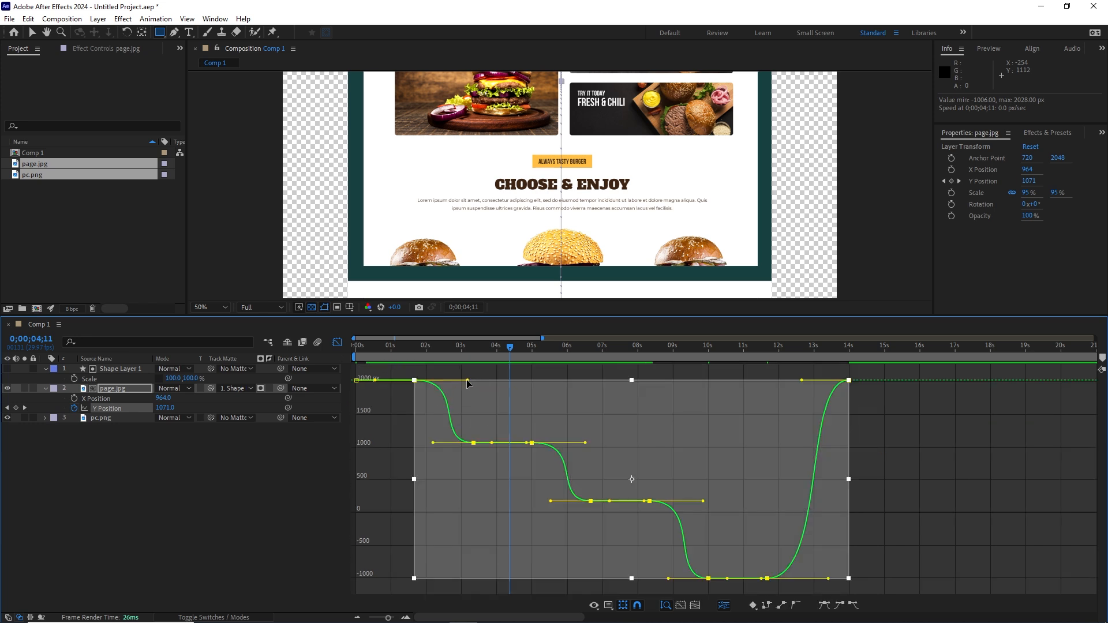
mouse_move(468, 380)
mouse_down()
mouse_move(459, 381)
mouse_move(470, 380)
mouse_up()
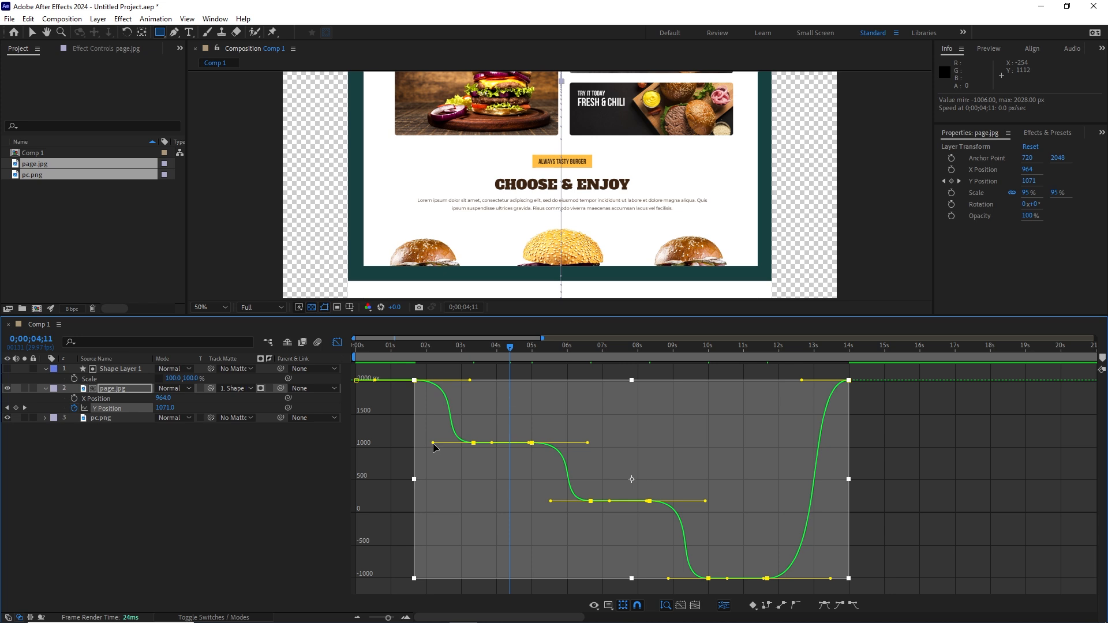
drag(433, 443, 429, 444)
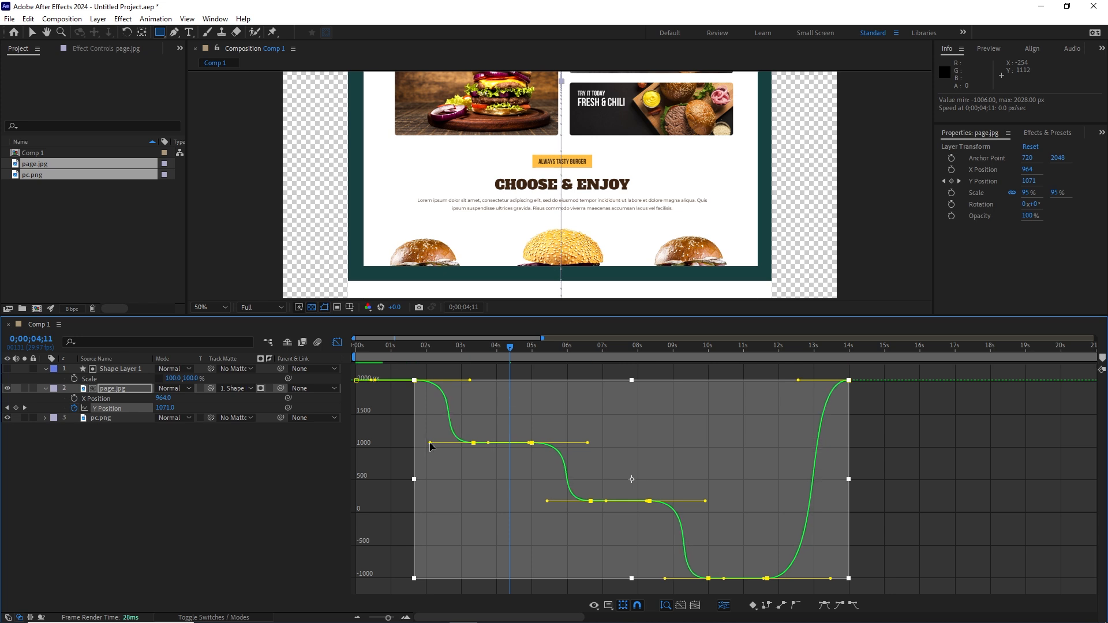
Step: In the 0–45 s layer view, preview the scroll from 0 and stop at the 14-second keyframe
click(337, 342)
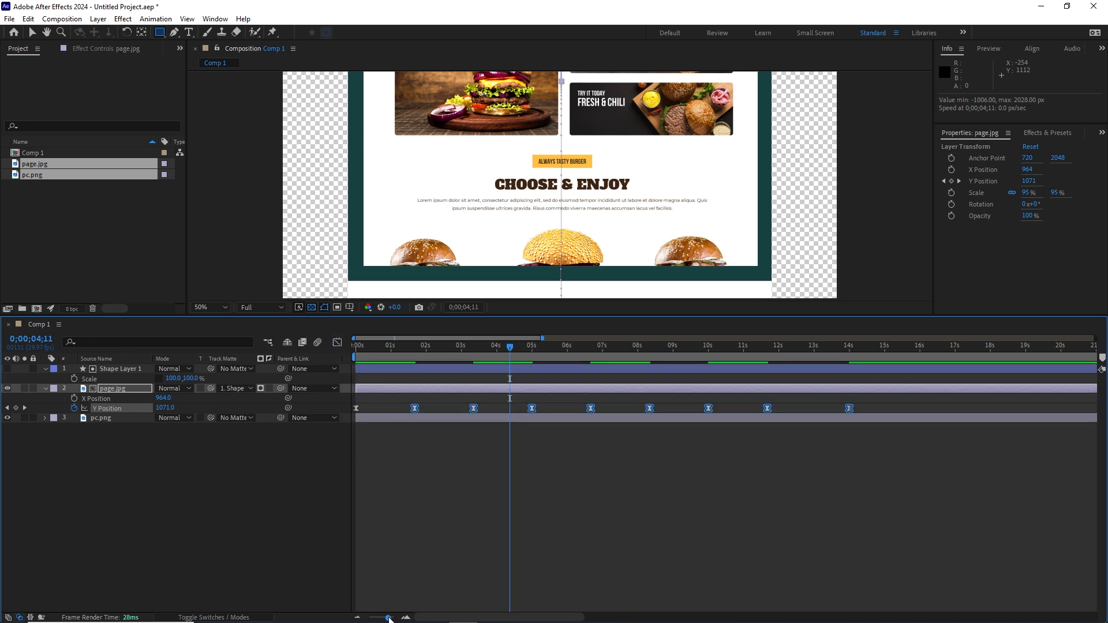
drag(390, 617, 381, 618)
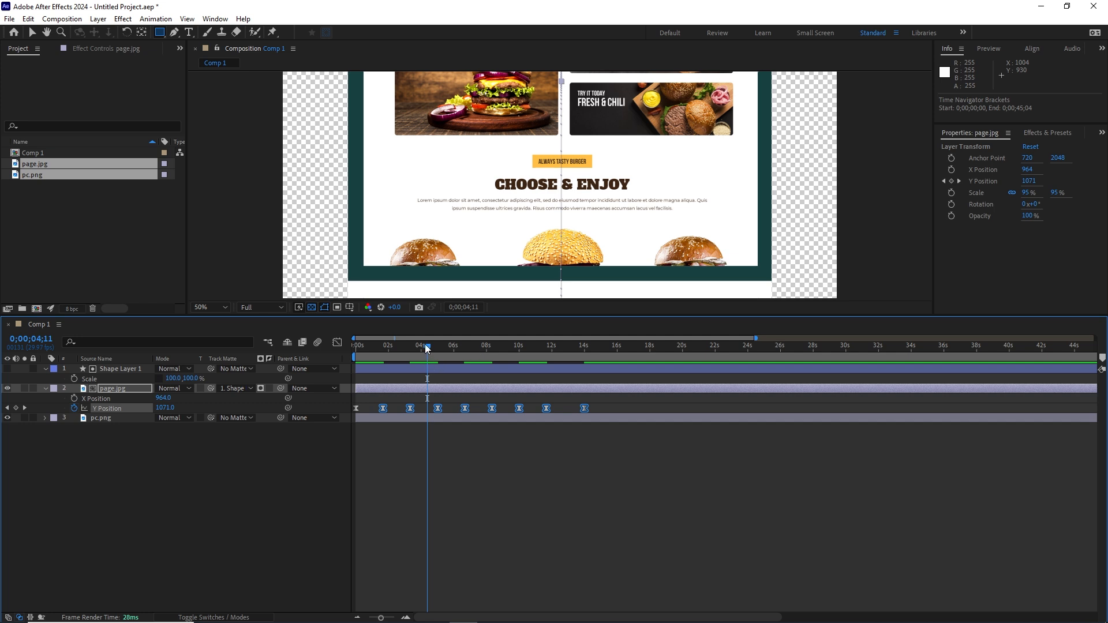
drag(427, 349, 297, 356)
drag(597, 316, 581, 409)
key(space)
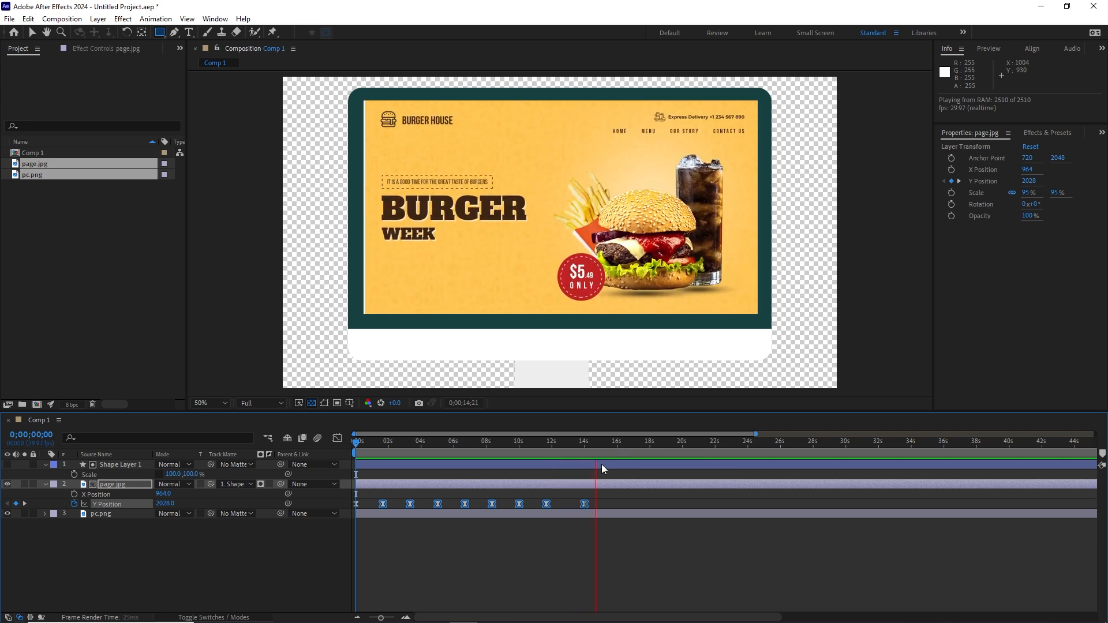
key(space)
key(j)
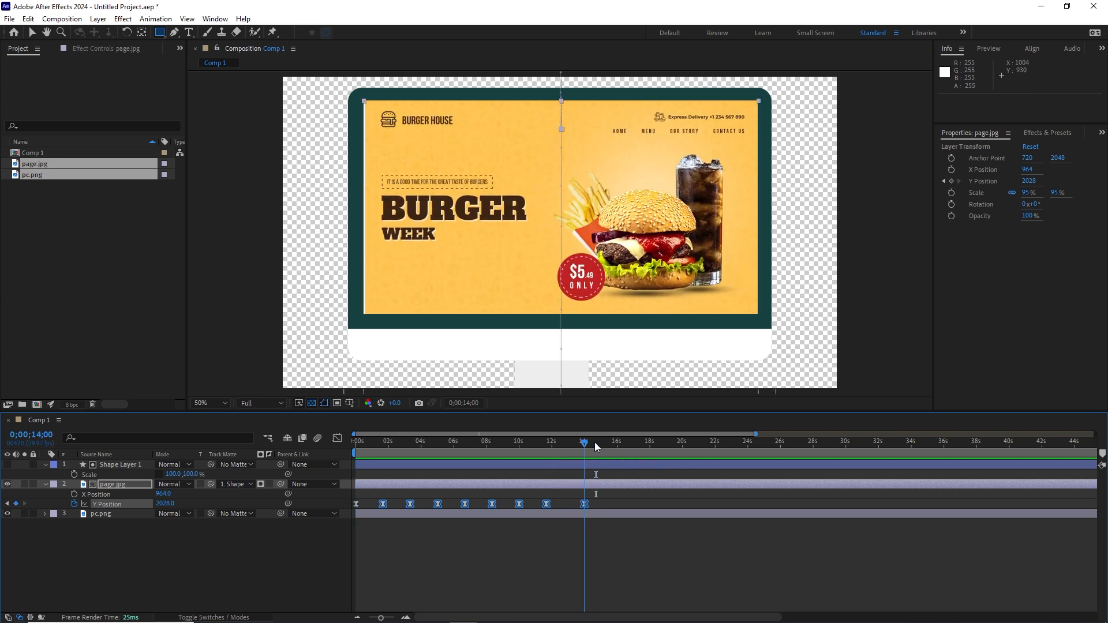
click(633, 550)
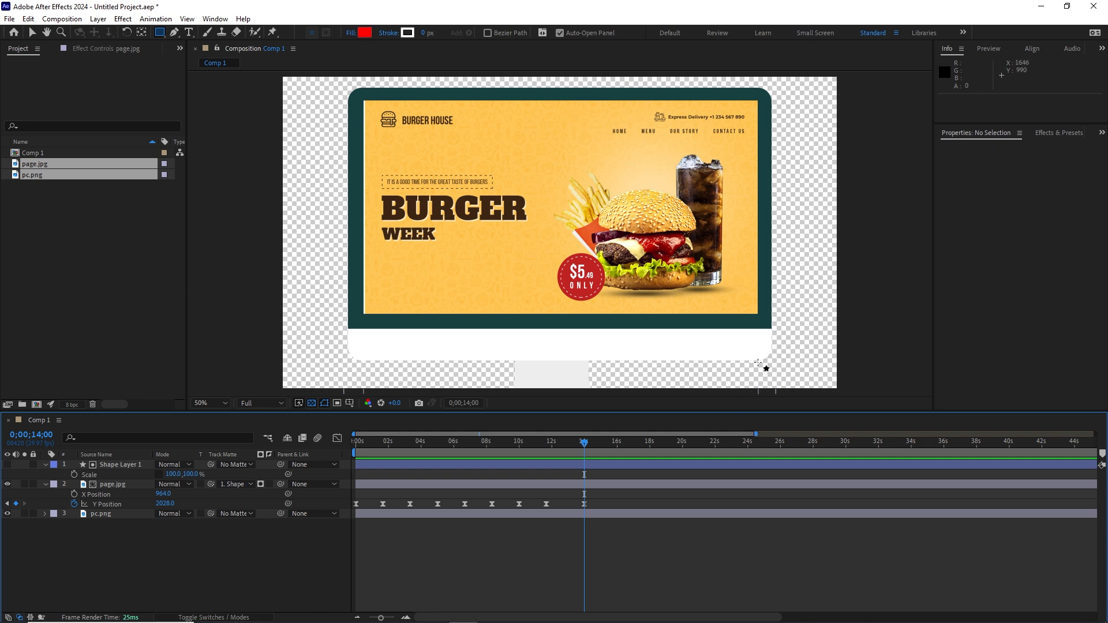
Step: Create a new solid layer coloured pale blue C7E9FF
click(96, 19)
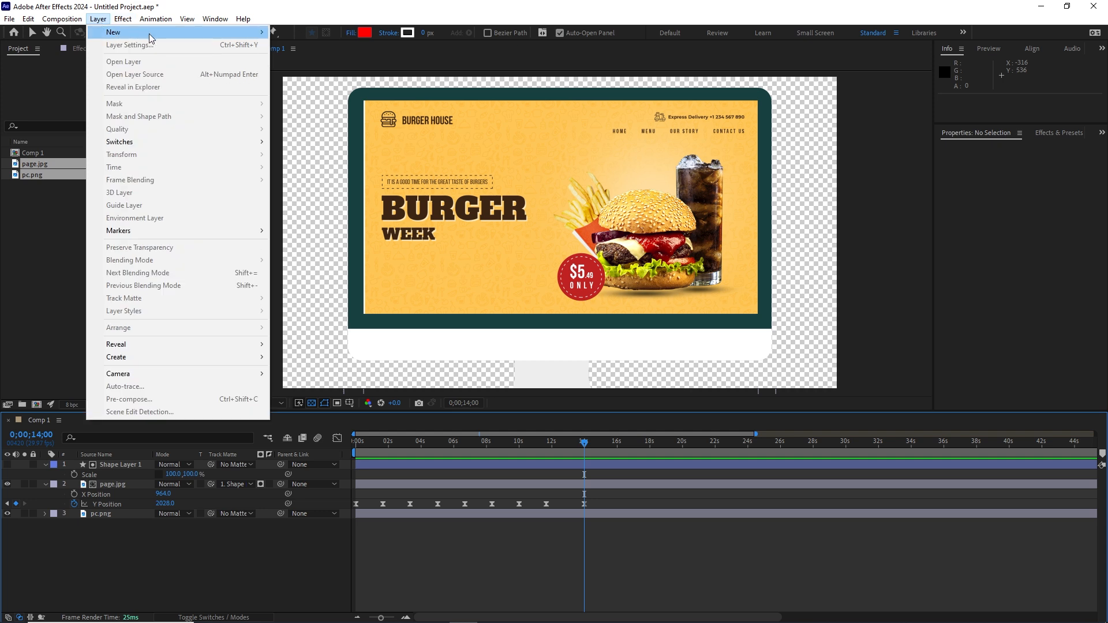
click(297, 44)
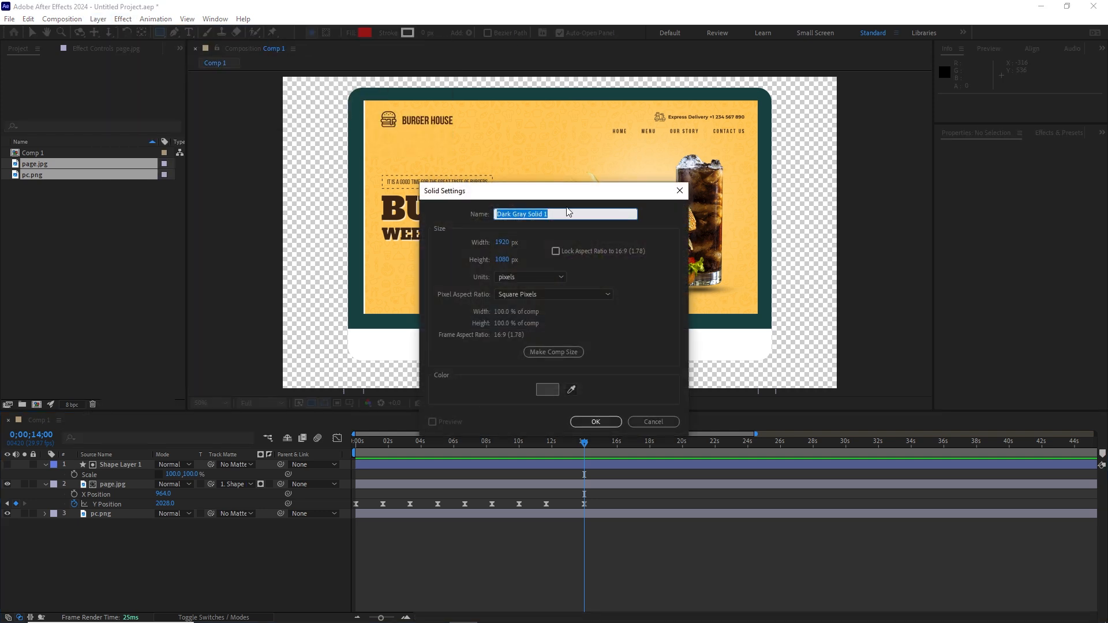
click(546, 390)
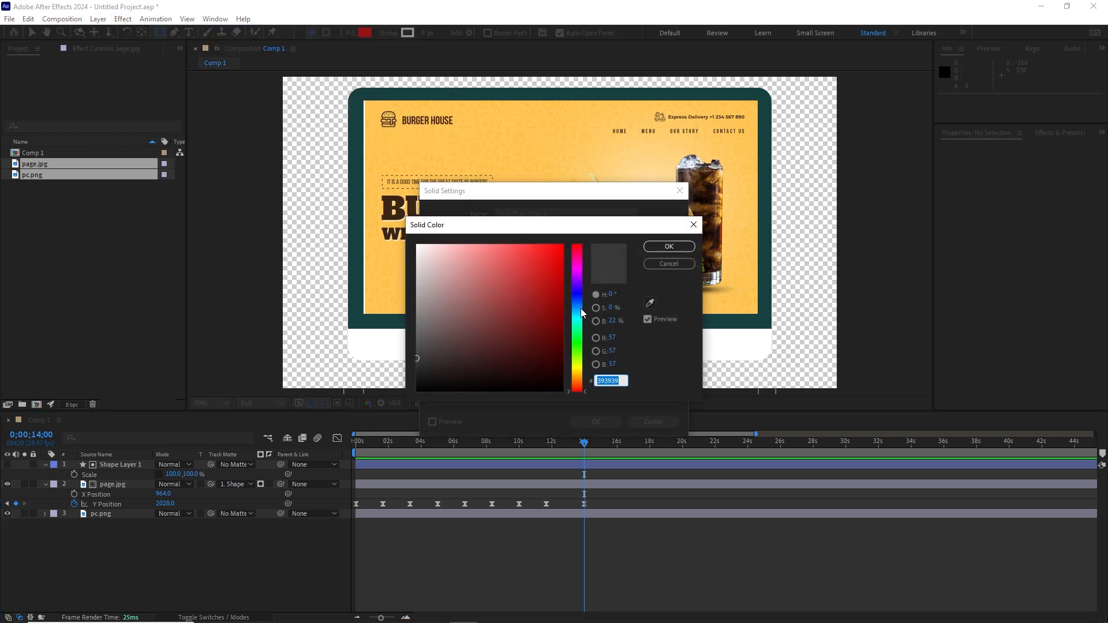
click(580, 308)
drag(448, 278, 448, 244)
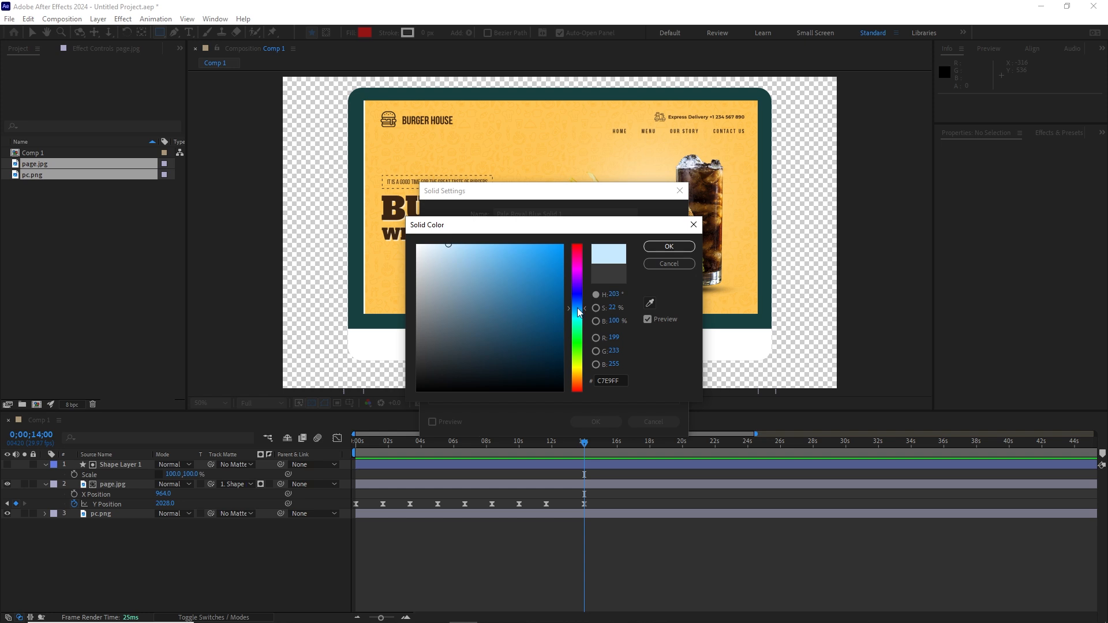
click(669, 246)
click(595, 422)
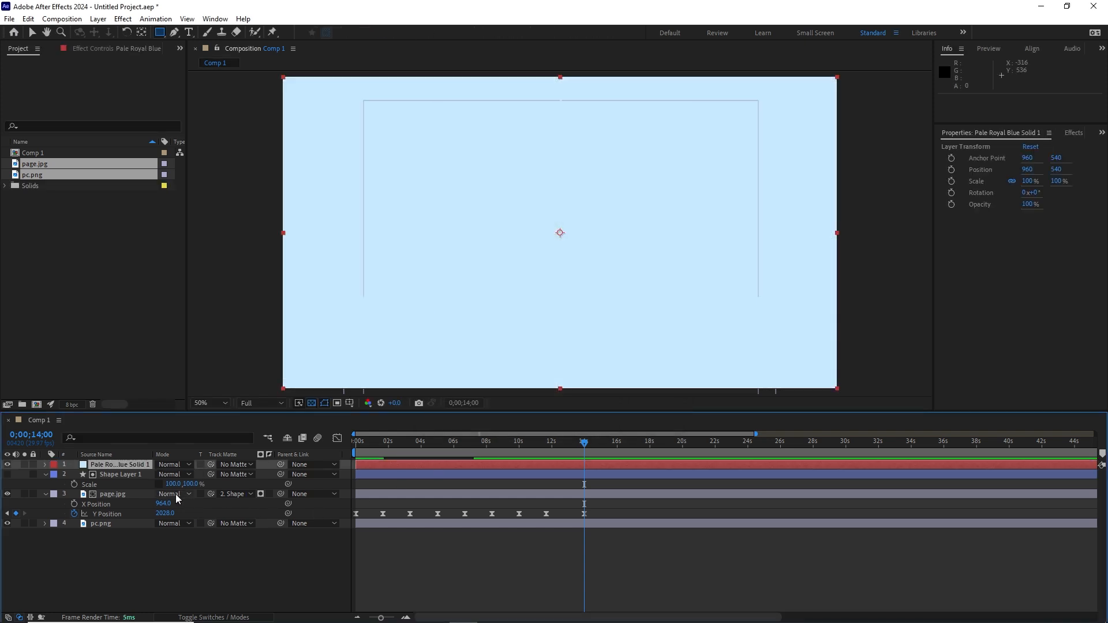
Step: Move the blue solid to the bottom of the layer stack and collapse the other layers
drag(116, 465, 151, 538)
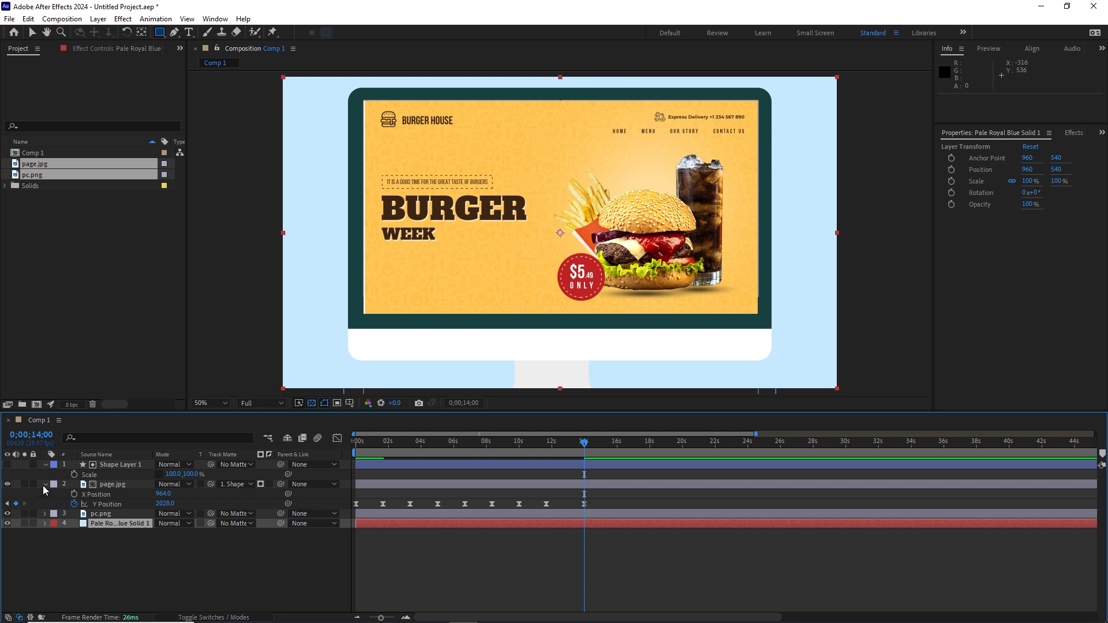
click(45, 485)
click(45, 464)
click(144, 545)
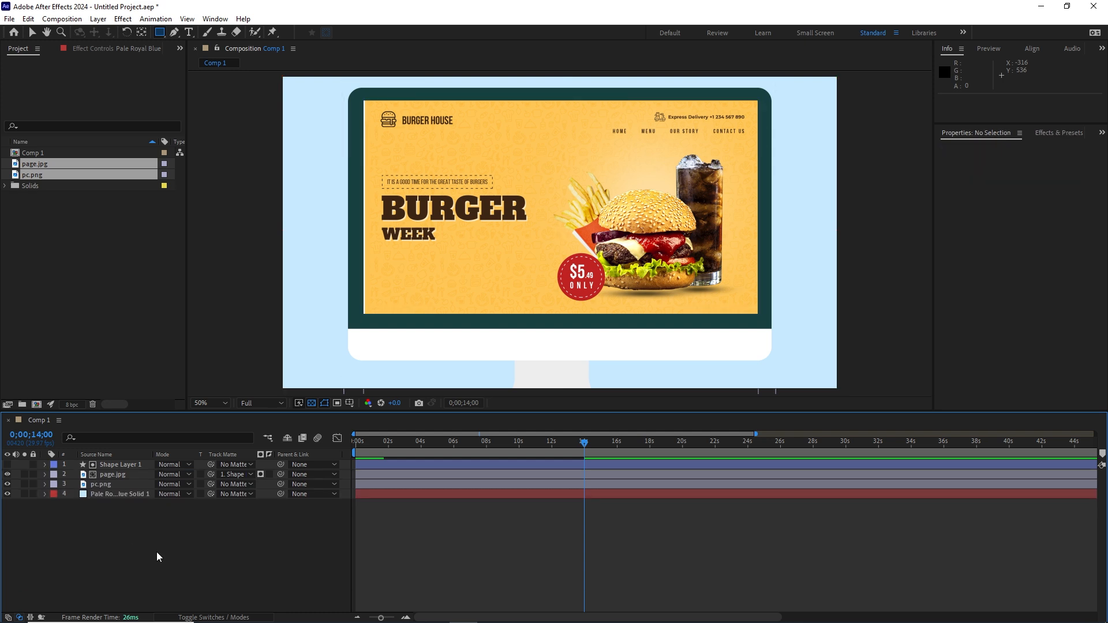
click(224, 616)
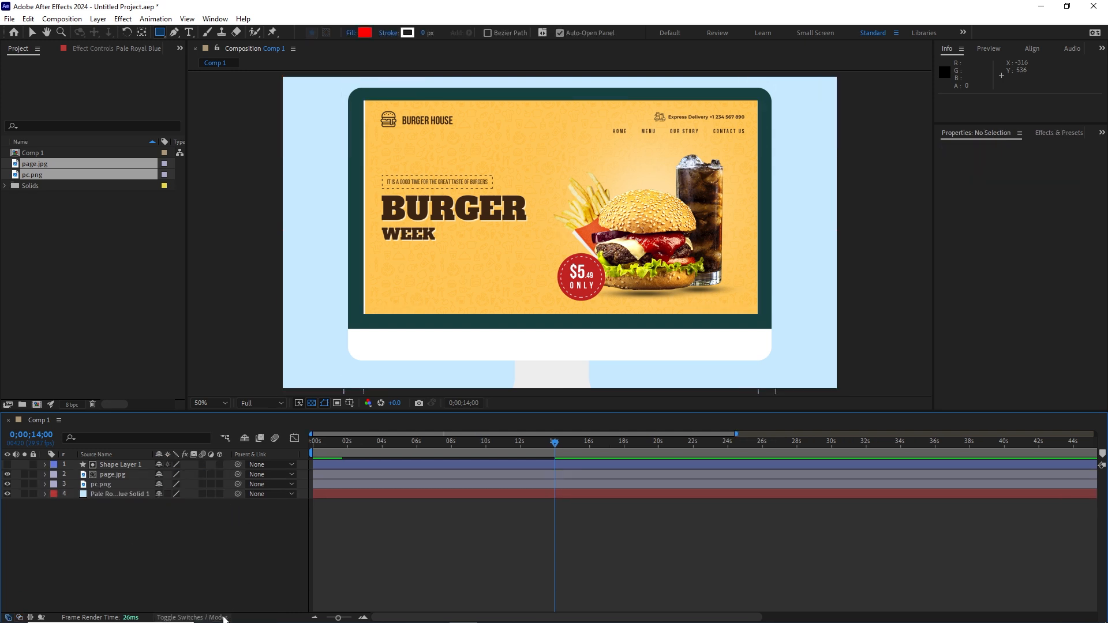
Step: Enable motion blur on page.jpg and preview the page scroll from the start
click(202, 475)
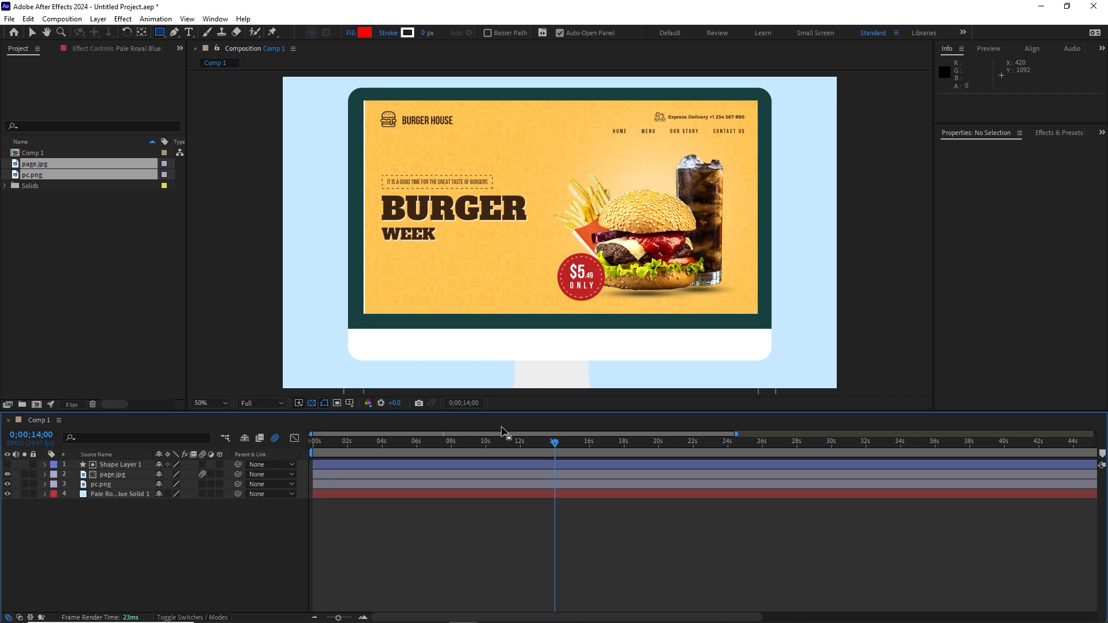
drag(551, 444, 313, 449)
key(space)
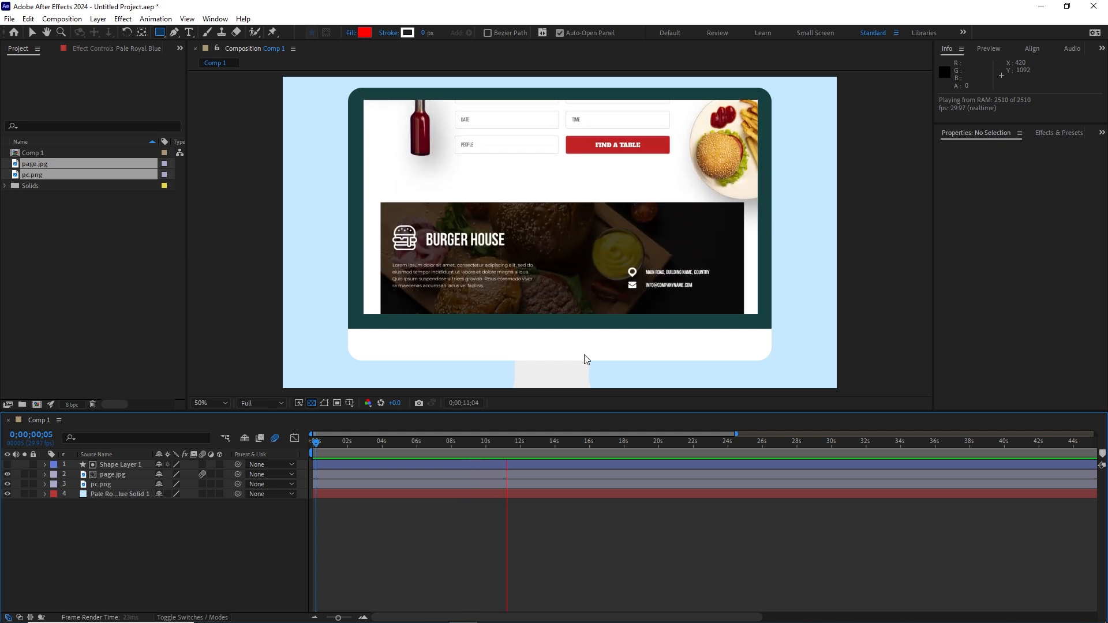
key(space)
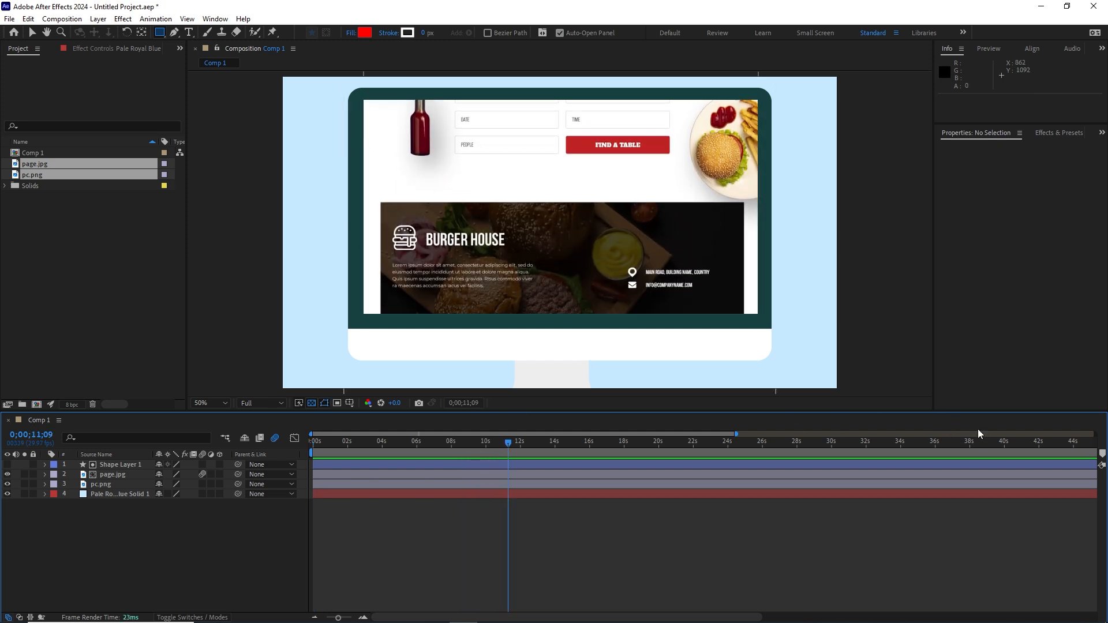
drag(339, 618, 327, 618)
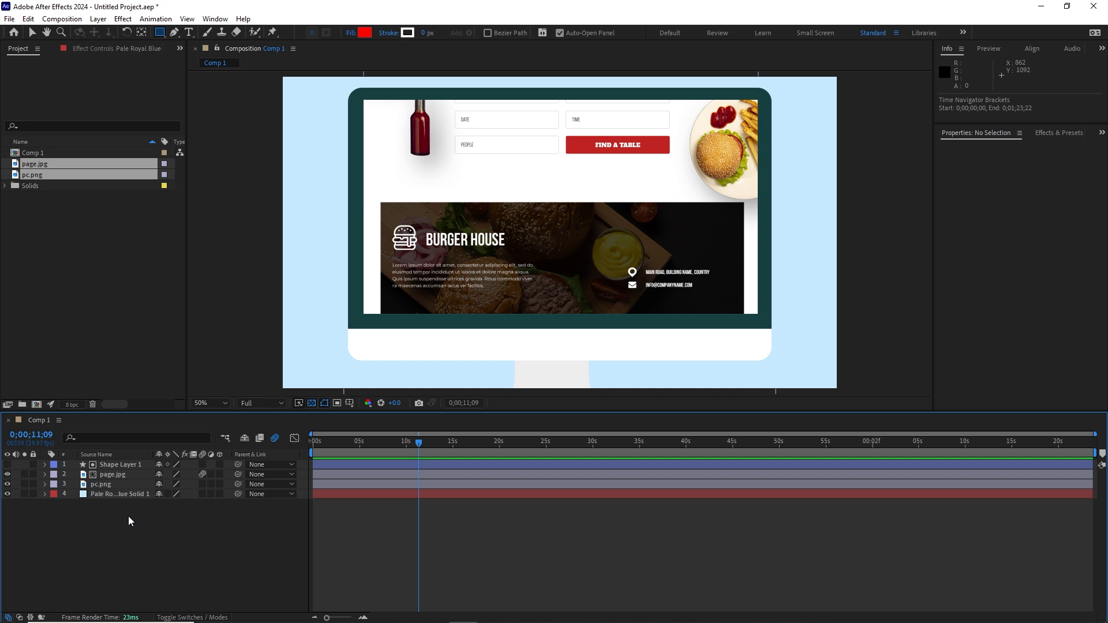
Step: End the work area just past page.jpg's last keyframe and trim Comp 1 to it
click(109, 476)
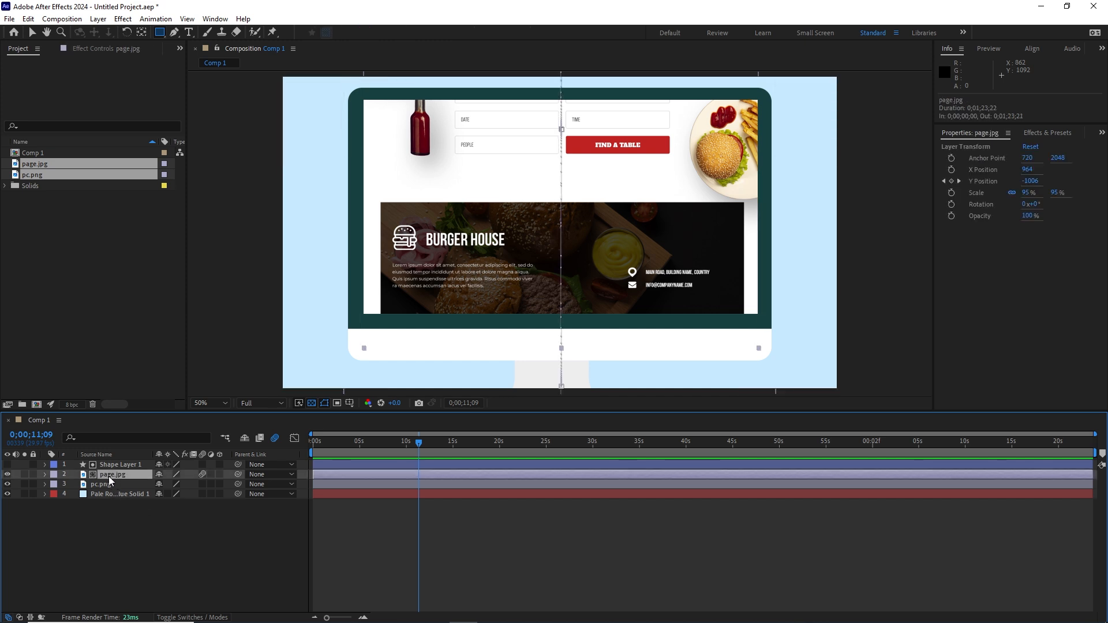
key(u)
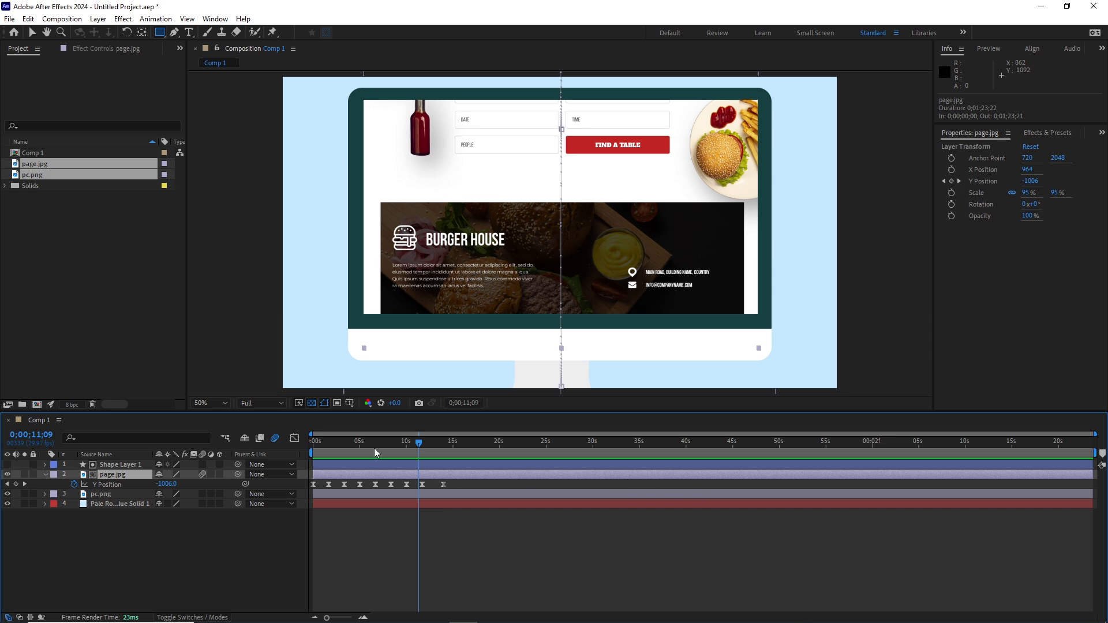
drag(418, 442, 443, 442)
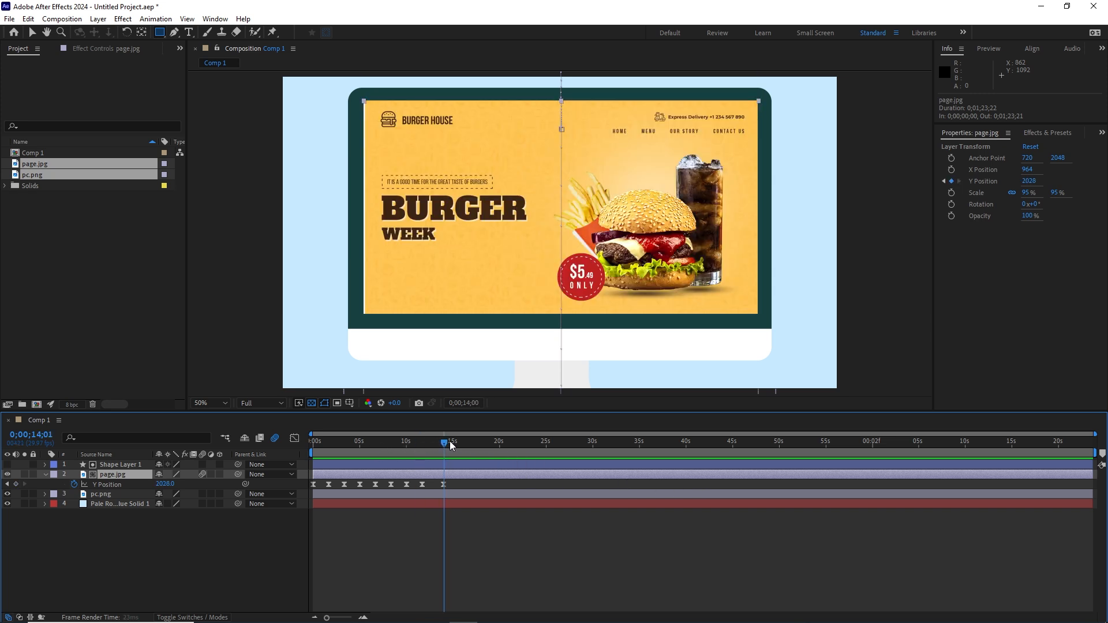
drag(447, 442, 458, 442)
key(n)
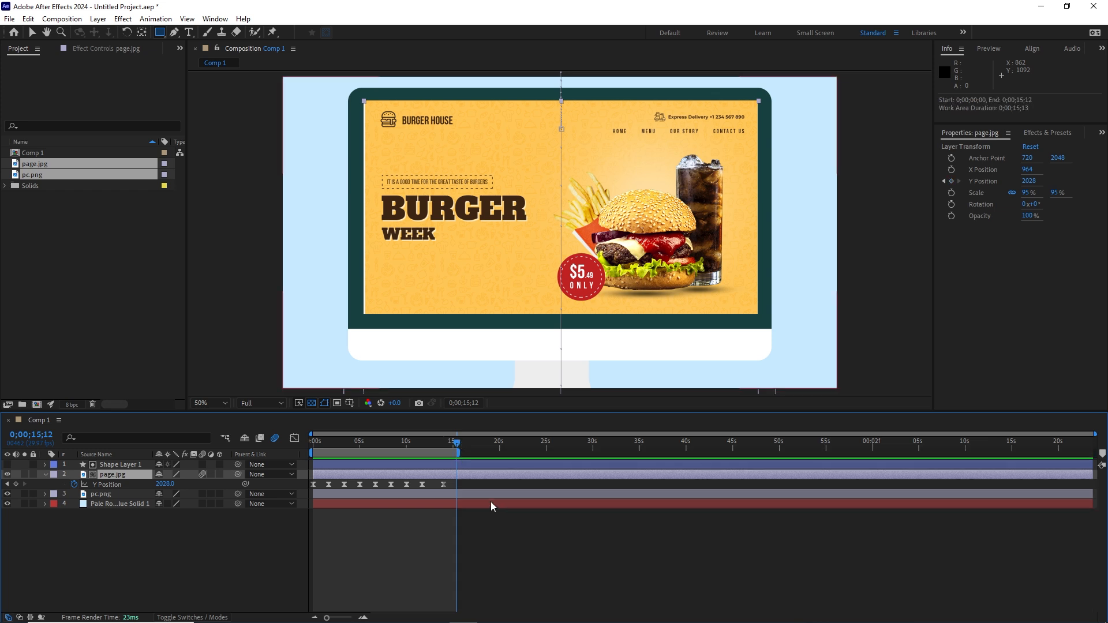
right_click(393, 452)
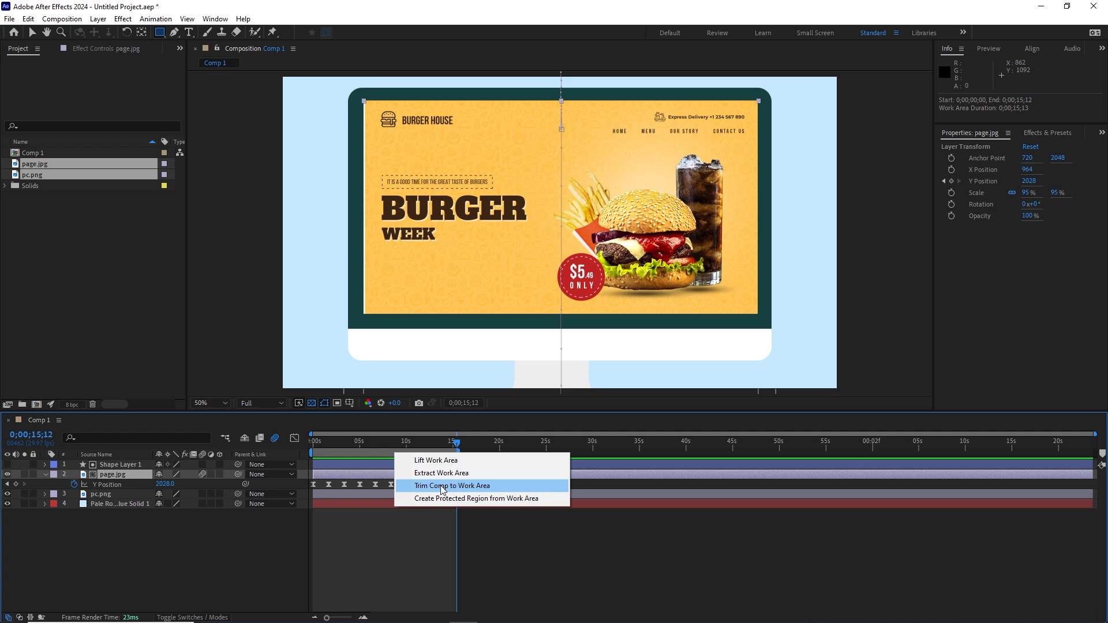
click(465, 491)
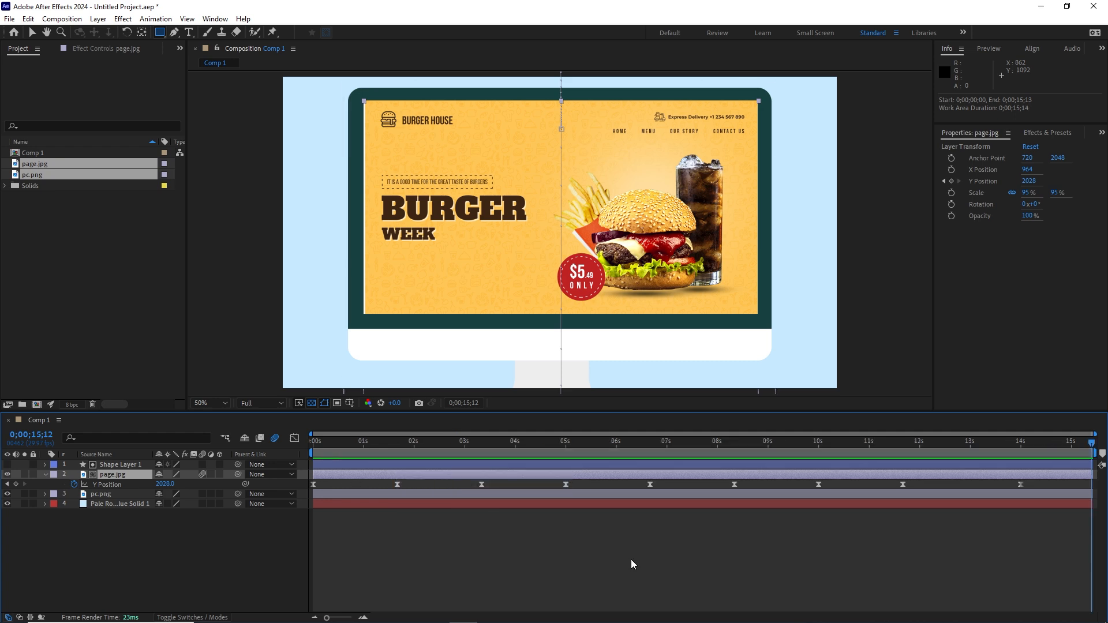
click(680, 545)
drag(1092, 447, 314, 462)
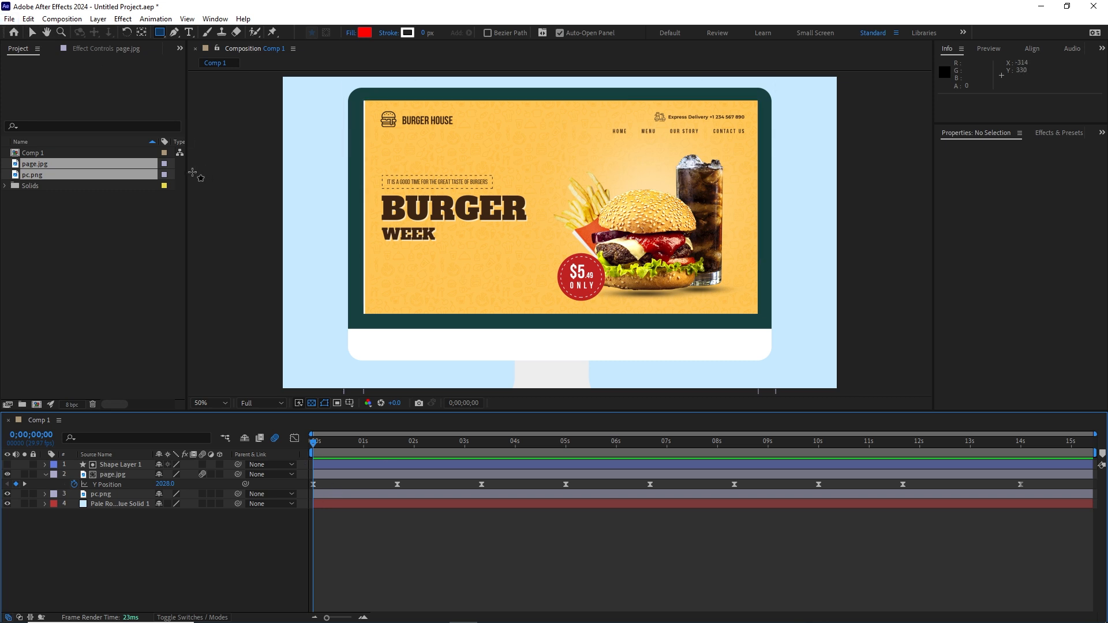
Step: Pre-compose all four Comp 1 layers into Pre-comp 1 with Move all attributes, then open it
click(45, 475)
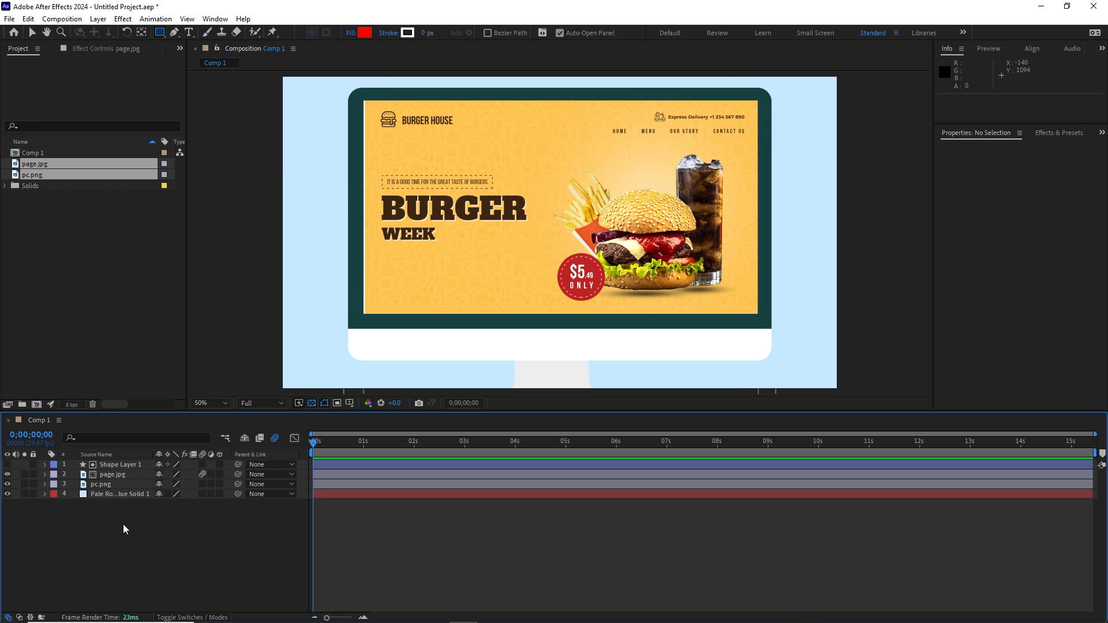
click(109, 494)
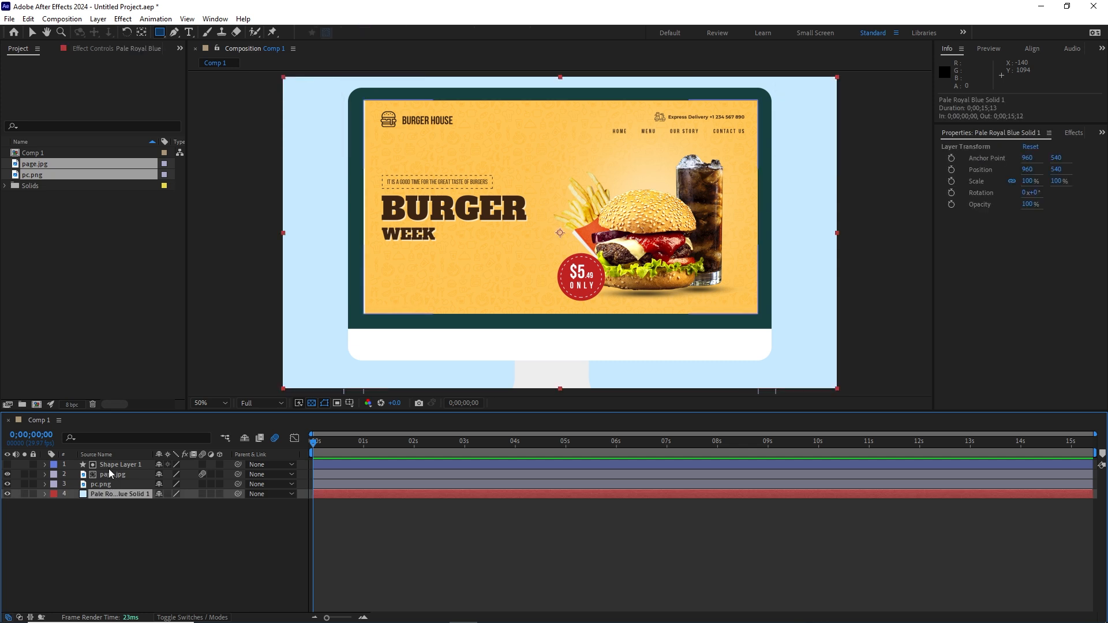
shift+click(109, 467)
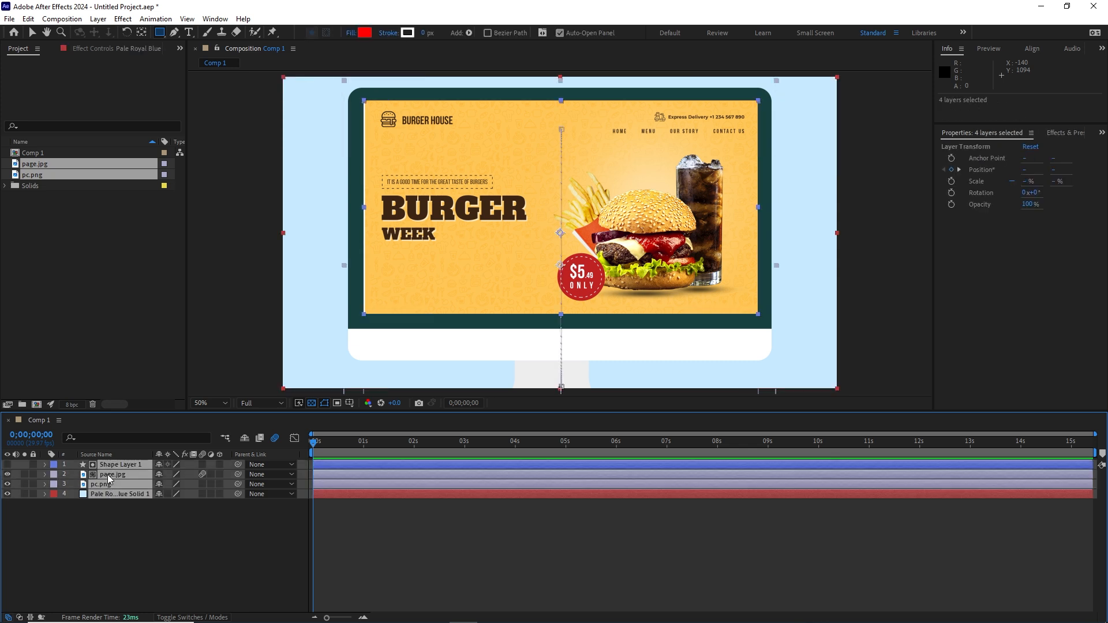
right_click(109, 479)
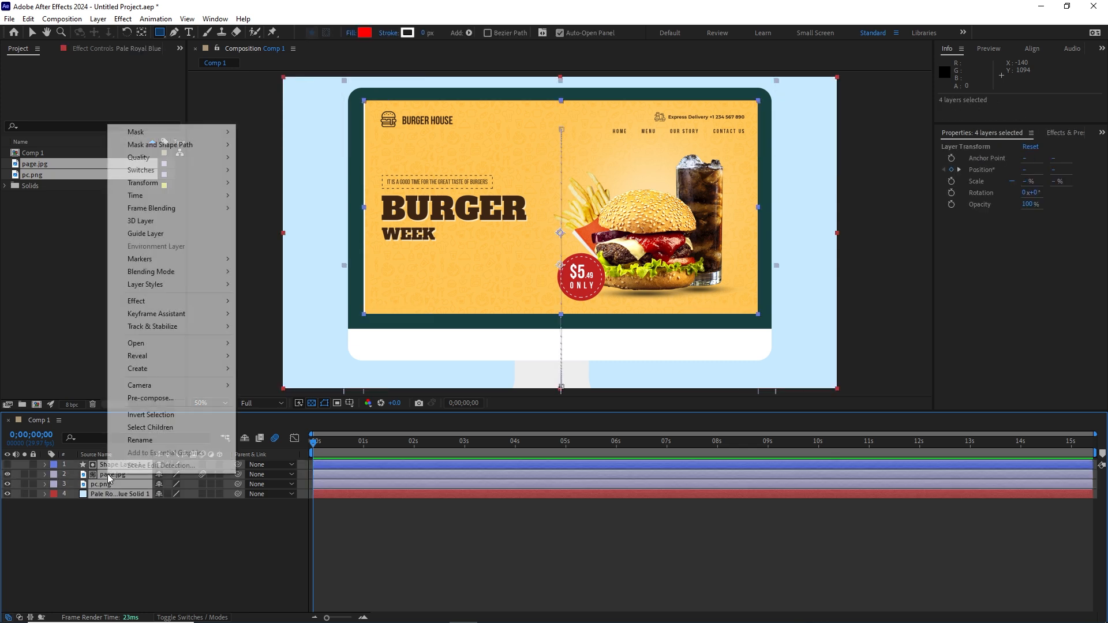
click(161, 400)
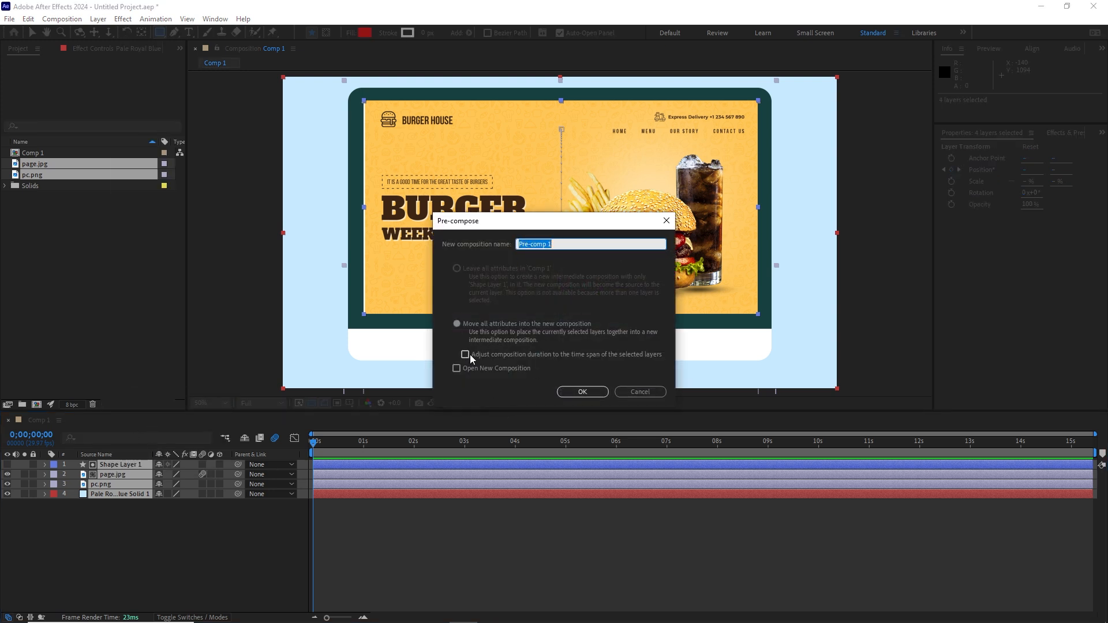
click(457, 324)
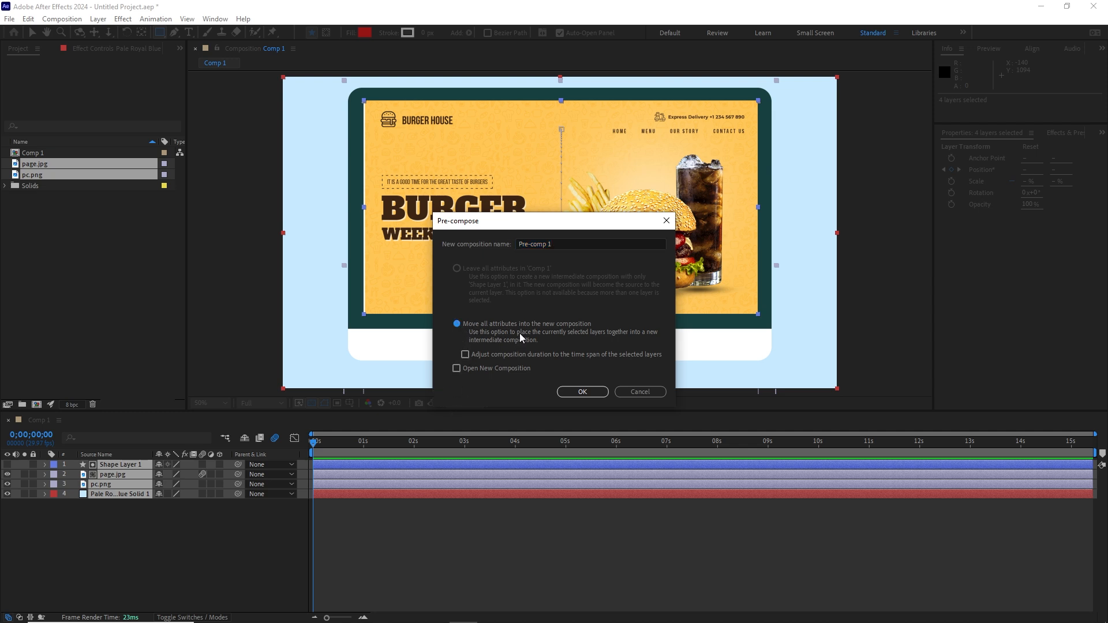
click(587, 395)
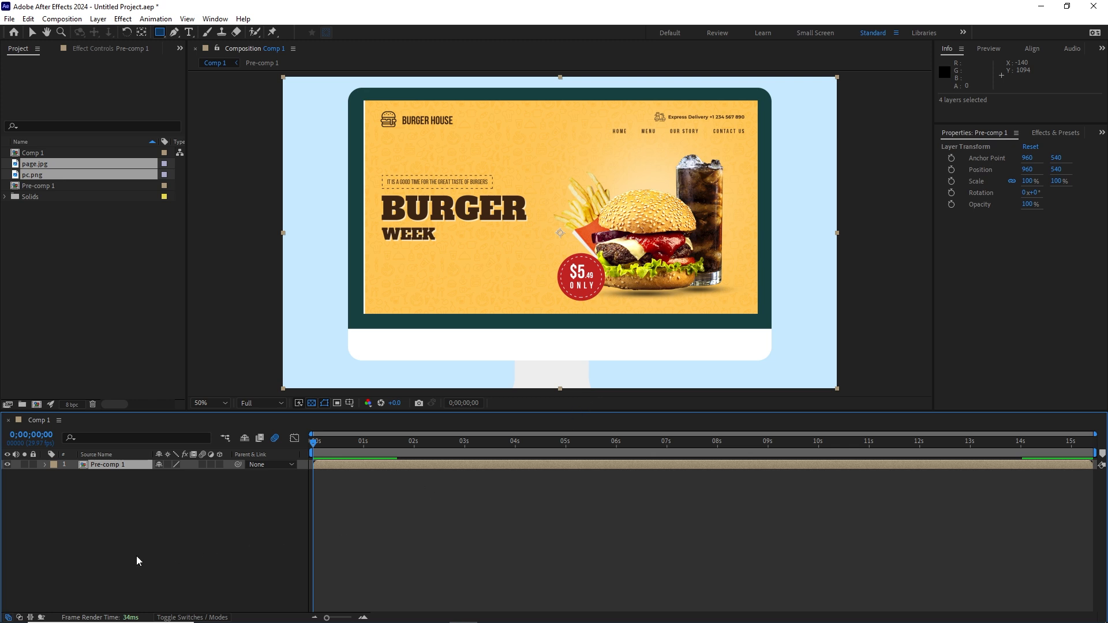
click(133, 540)
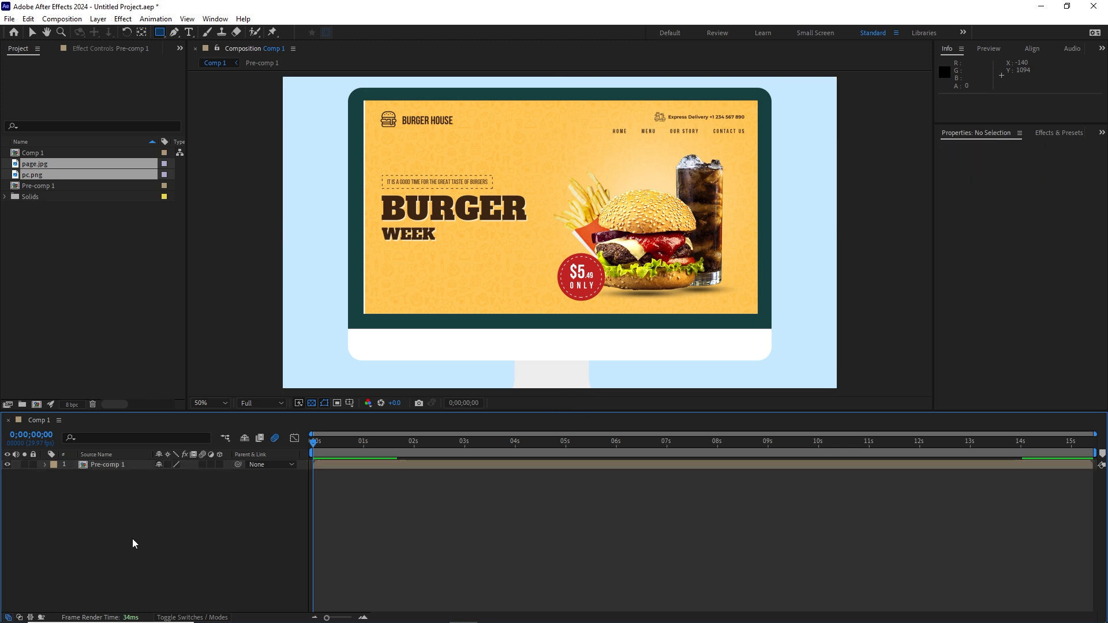
double_click(87, 465)
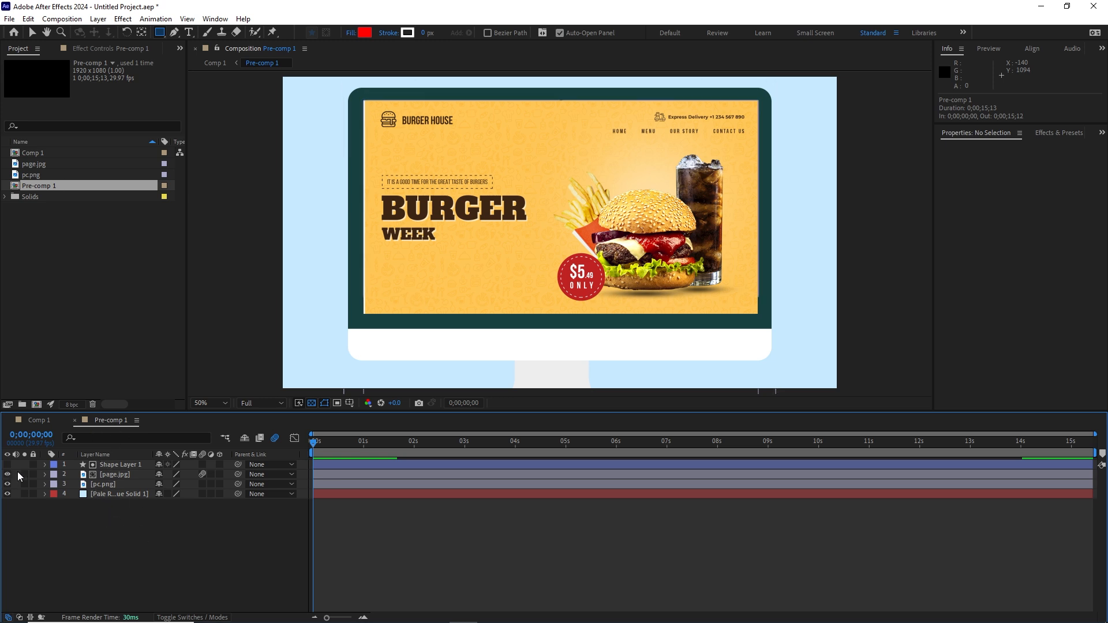
Step: Back in Comp 1, make the Pre-comp 1 layer 3D and reveal its rotation, undoing a trial X-axis tilt
click(33, 422)
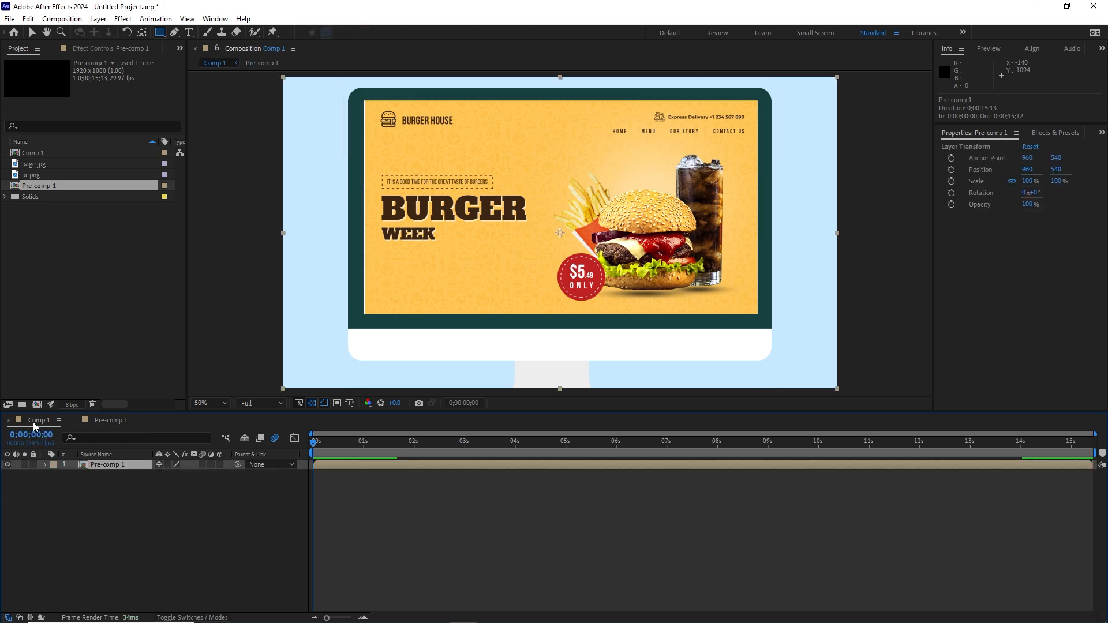
click(103, 500)
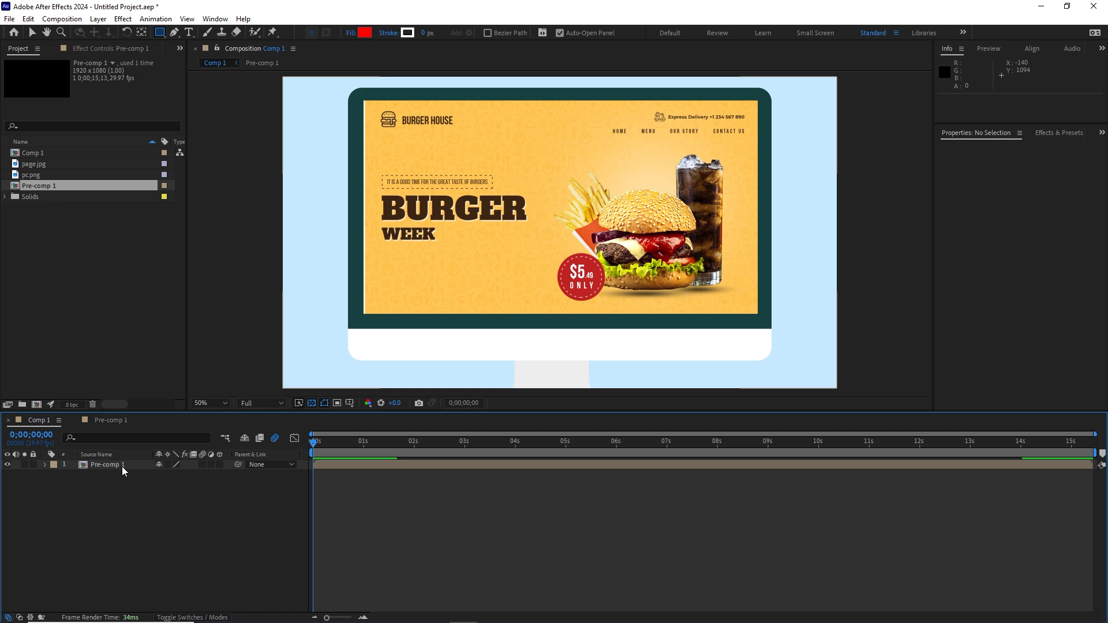
click(113, 469)
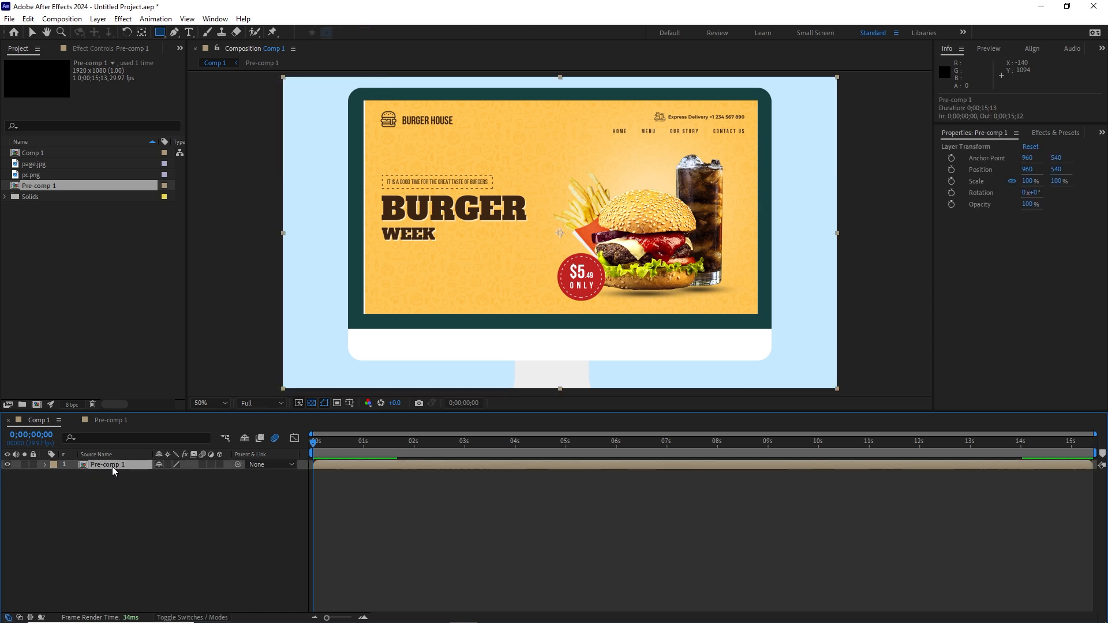
click(219, 464)
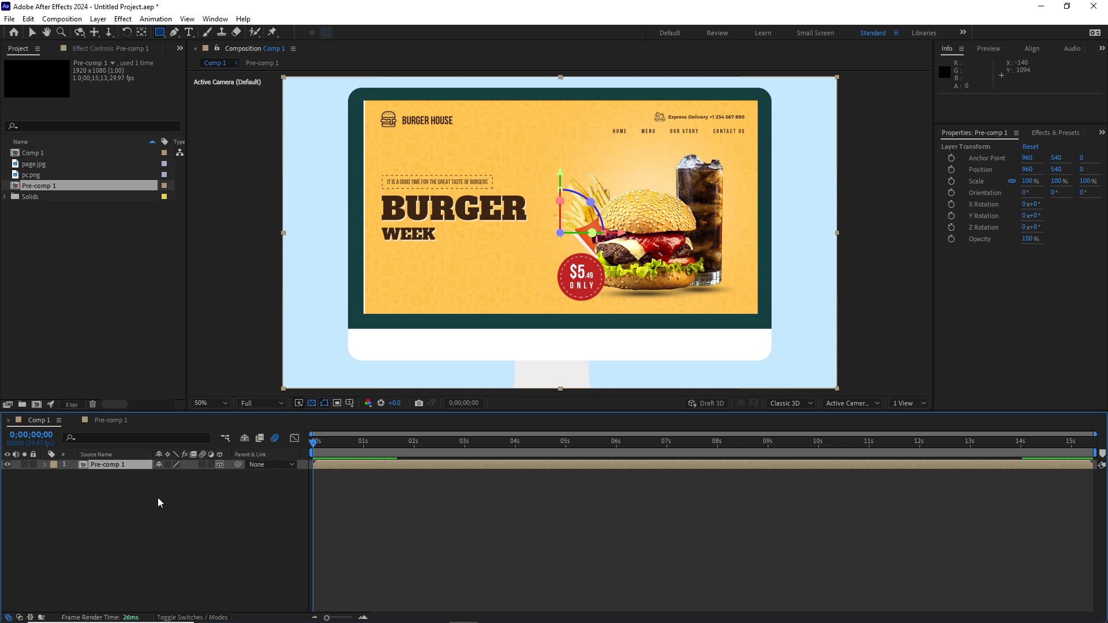
key(r)
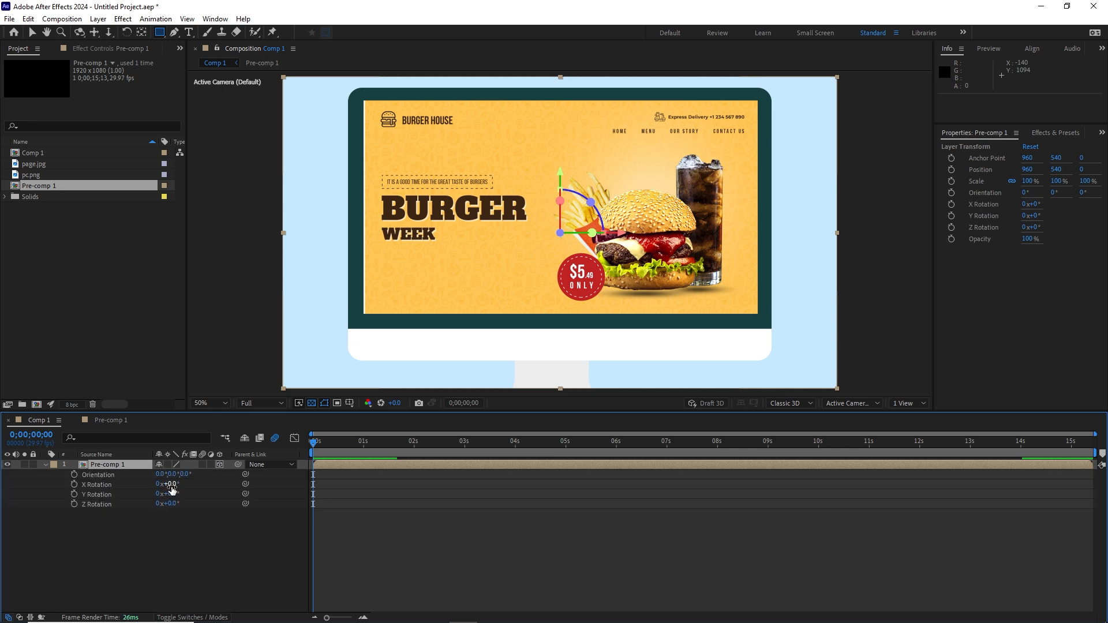
drag(170, 484, 149, 490)
key(ctrl+z)
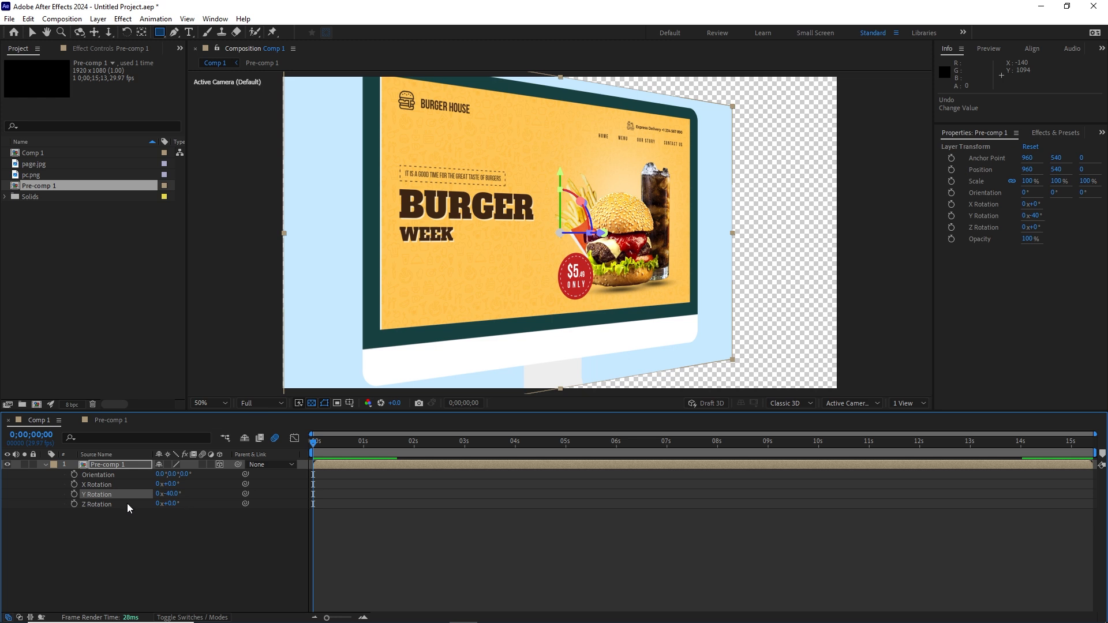
Step: Scrub the monitor's Z position to -71, then return to Pre-comp 1's timeline
key(p)
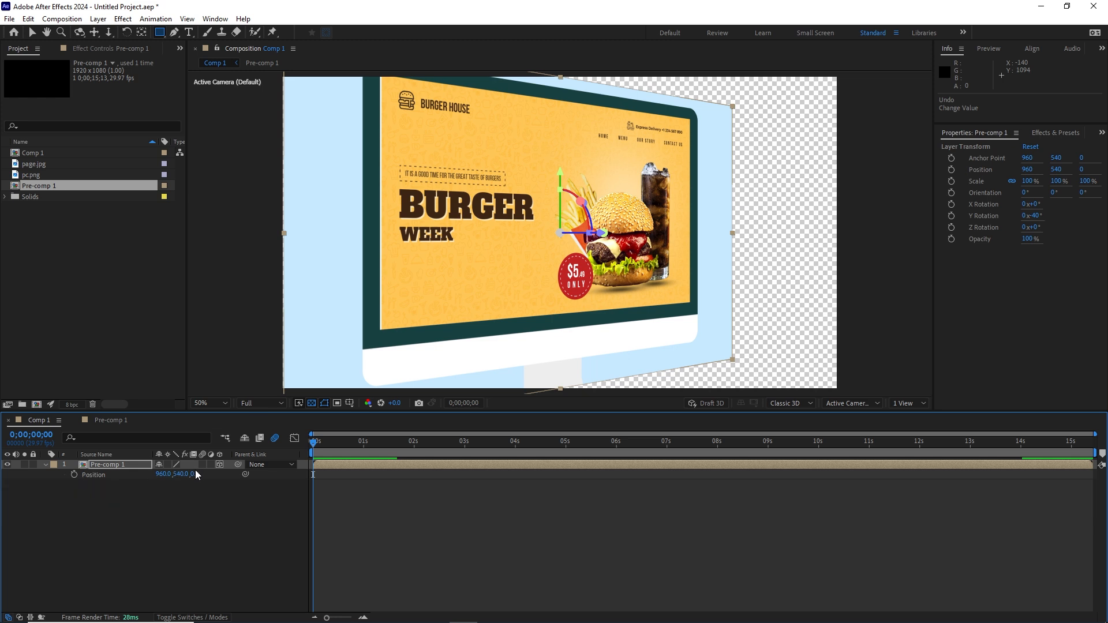
drag(197, 473, 312, 469)
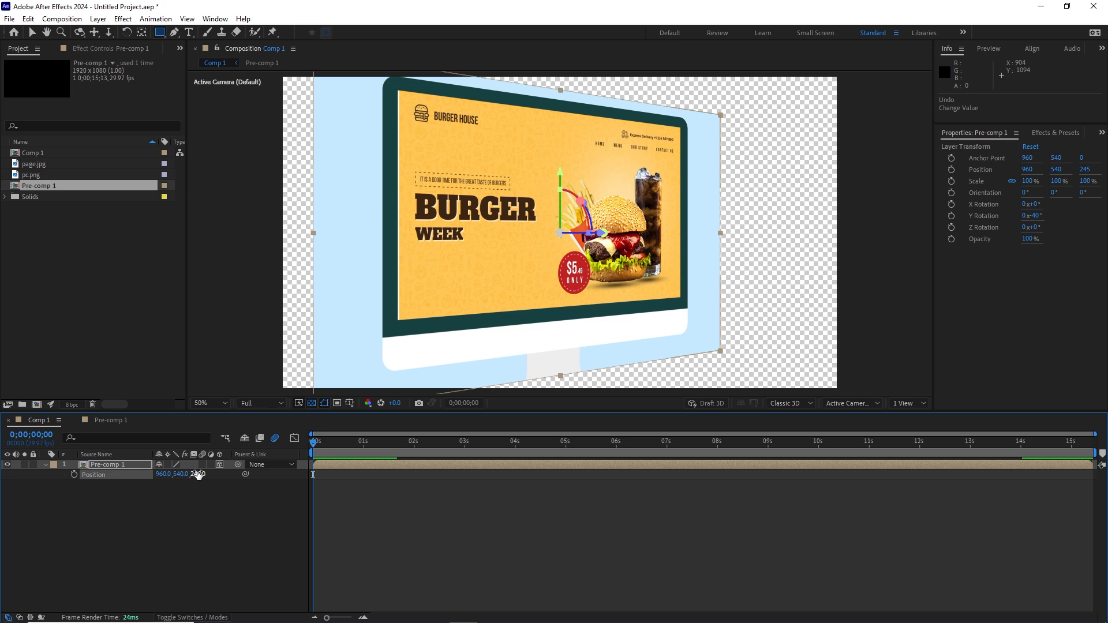
drag(198, 474, 63, 518)
click(127, 536)
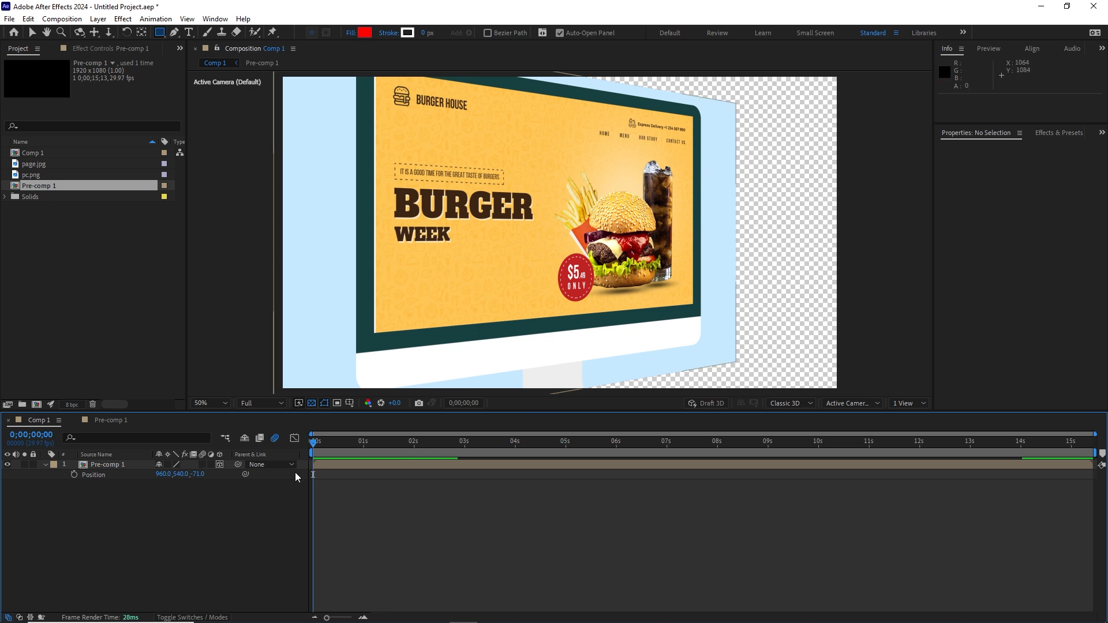
click(109, 421)
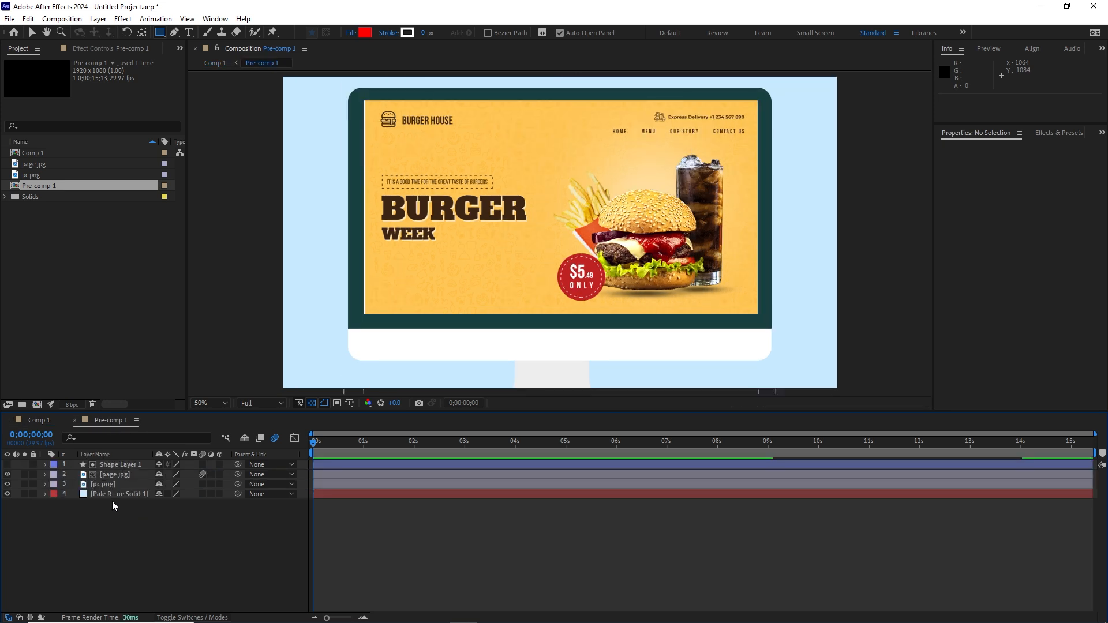
Step: Delete the pale blue solid from Pre-comp 1 and add a new pale blue solid in Comp 1
click(106, 495)
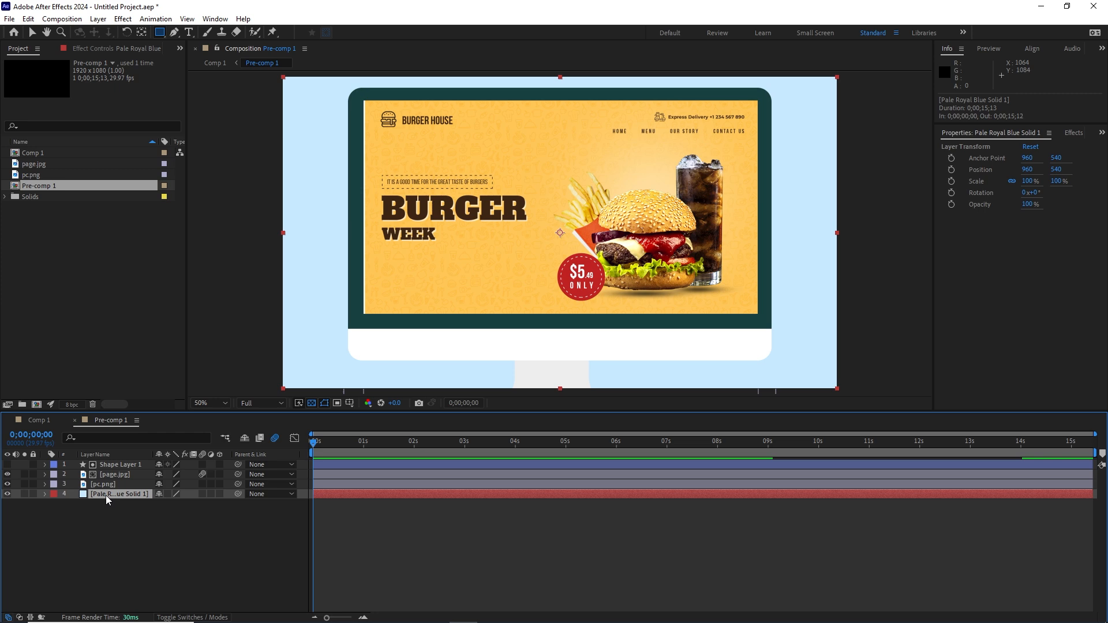
key(Delete)
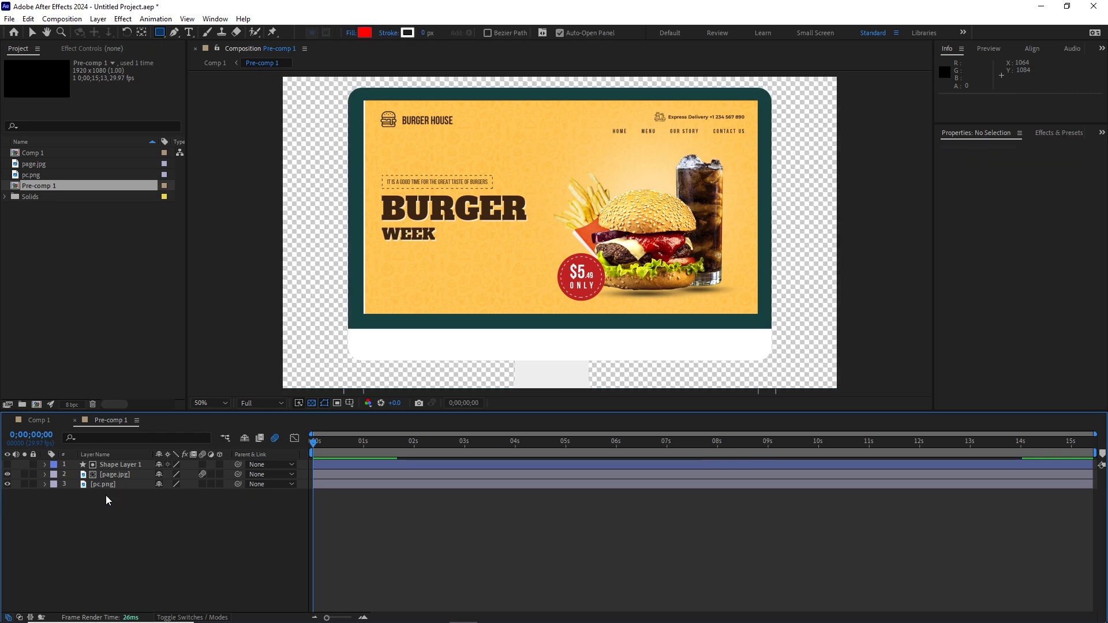
click(36, 421)
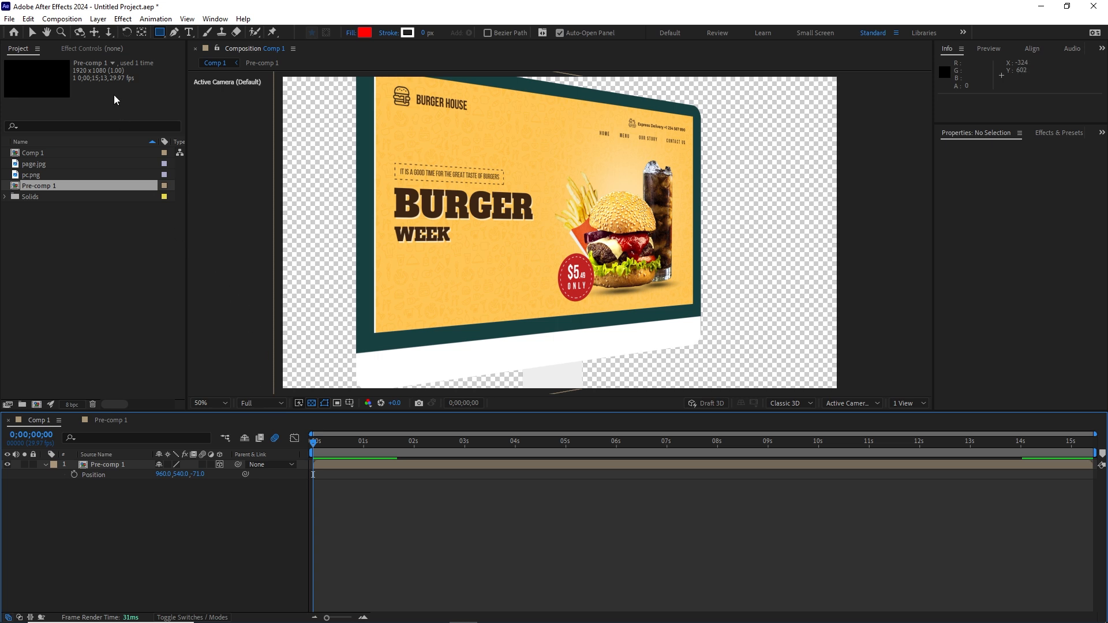
click(99, 20)
mouse_move(245, 32)
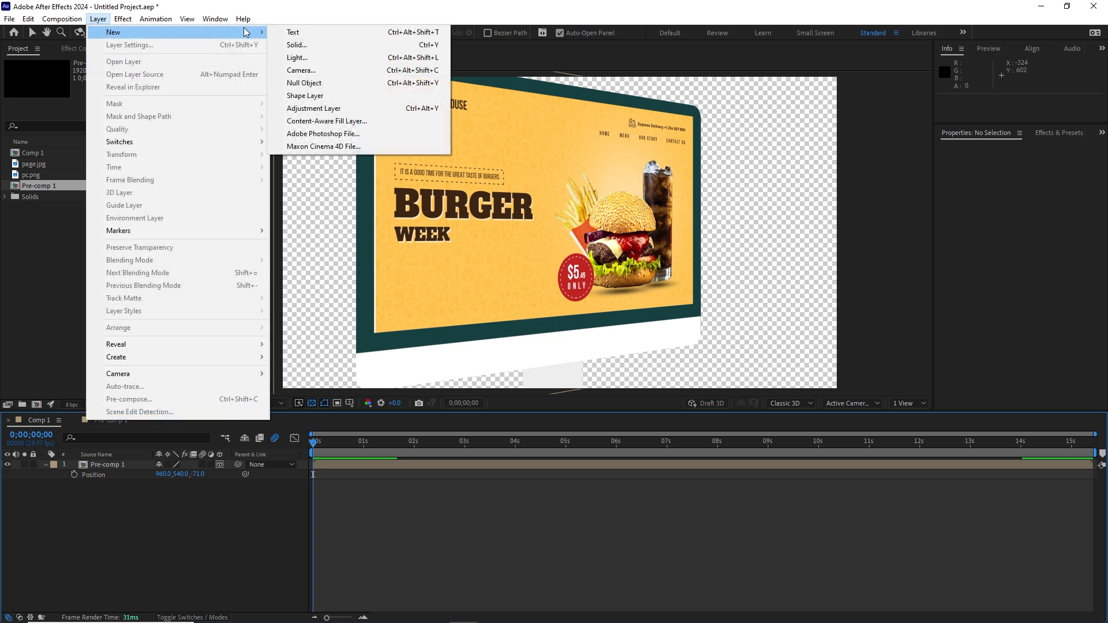
click(297, 45)
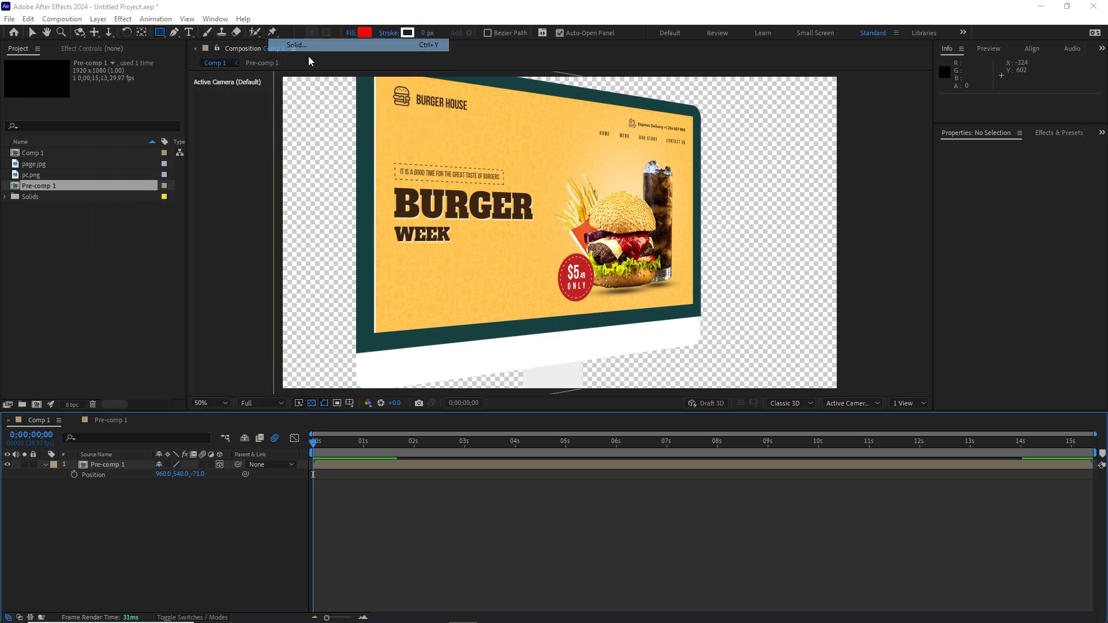
click(614, 425)
Step: Move Pale Royal Blue Solid 2 beneath Pre-comp 1, then delete it and return to Pre-comp 1
drag(140, 464, 151, 498)
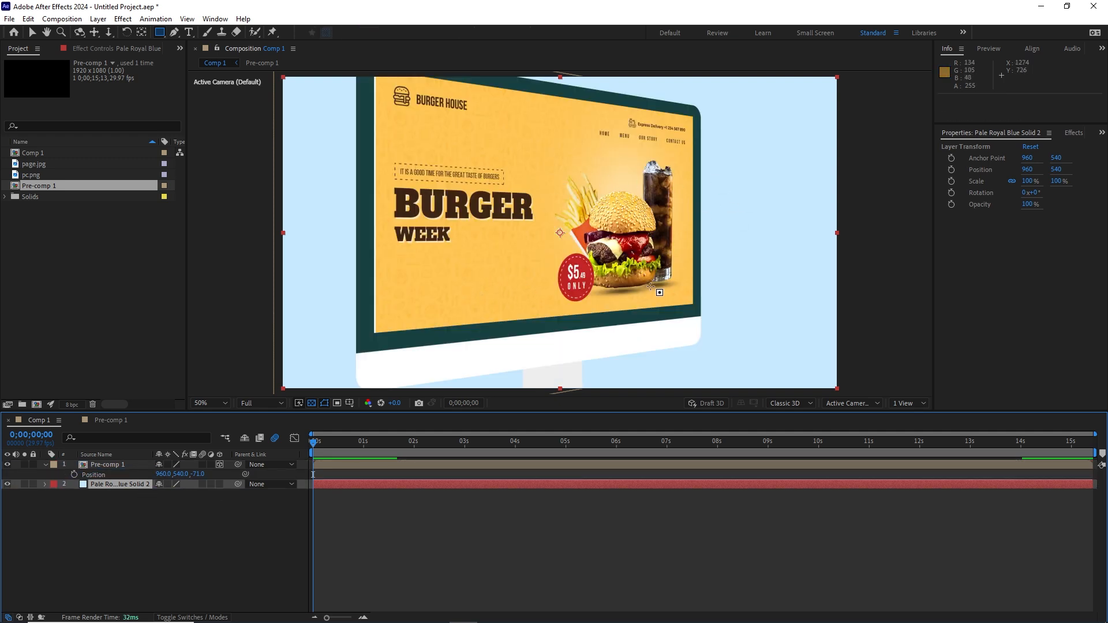
click(150, 531)
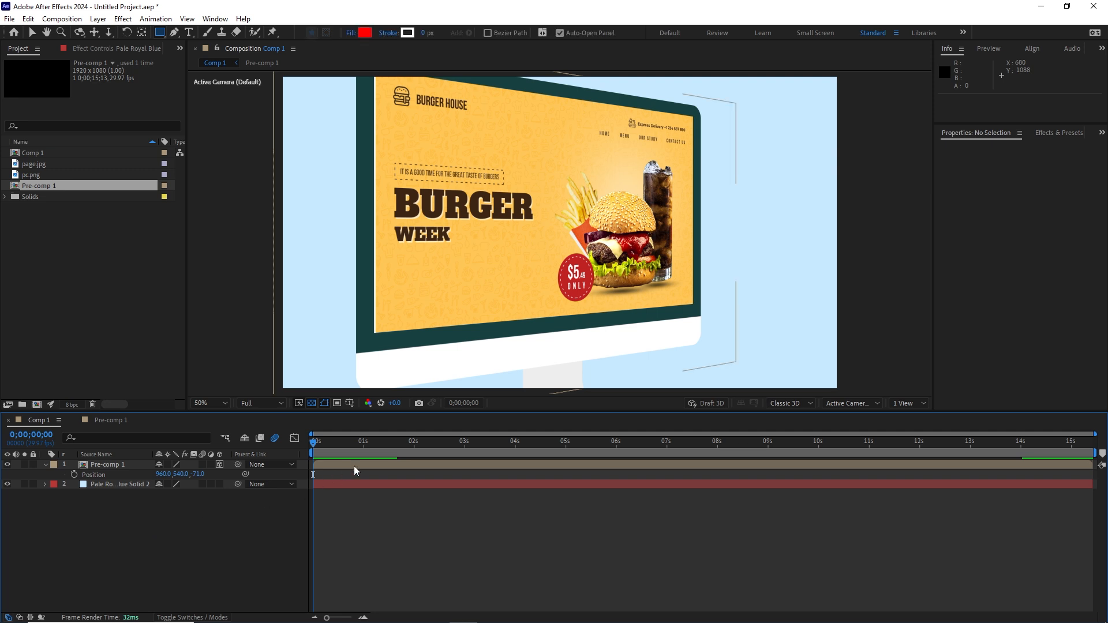
click(109, 483)
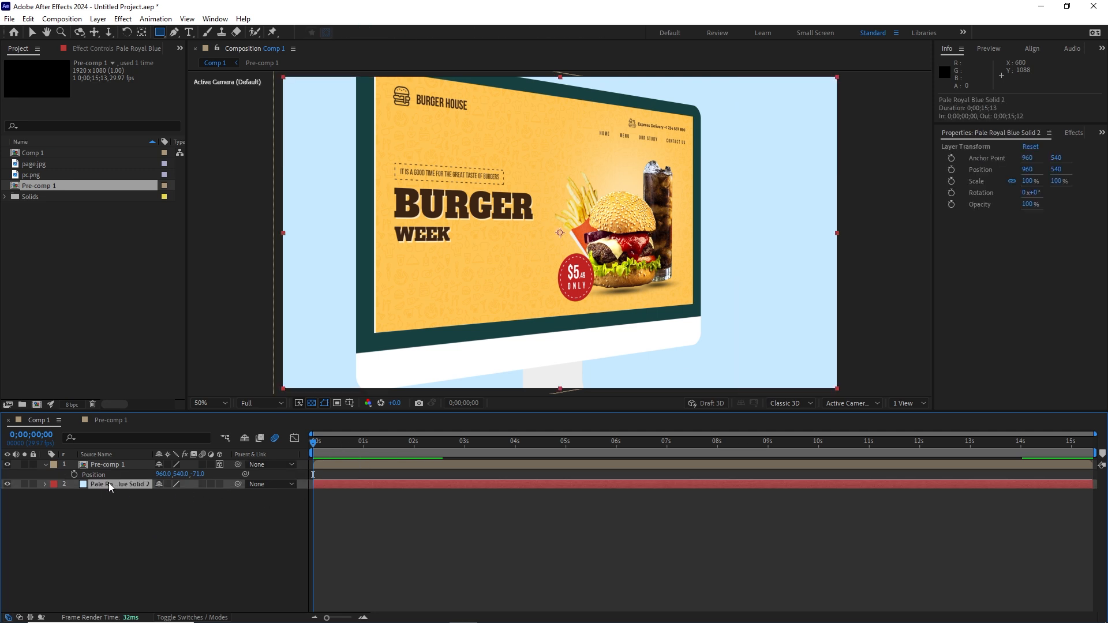
key(Delete)
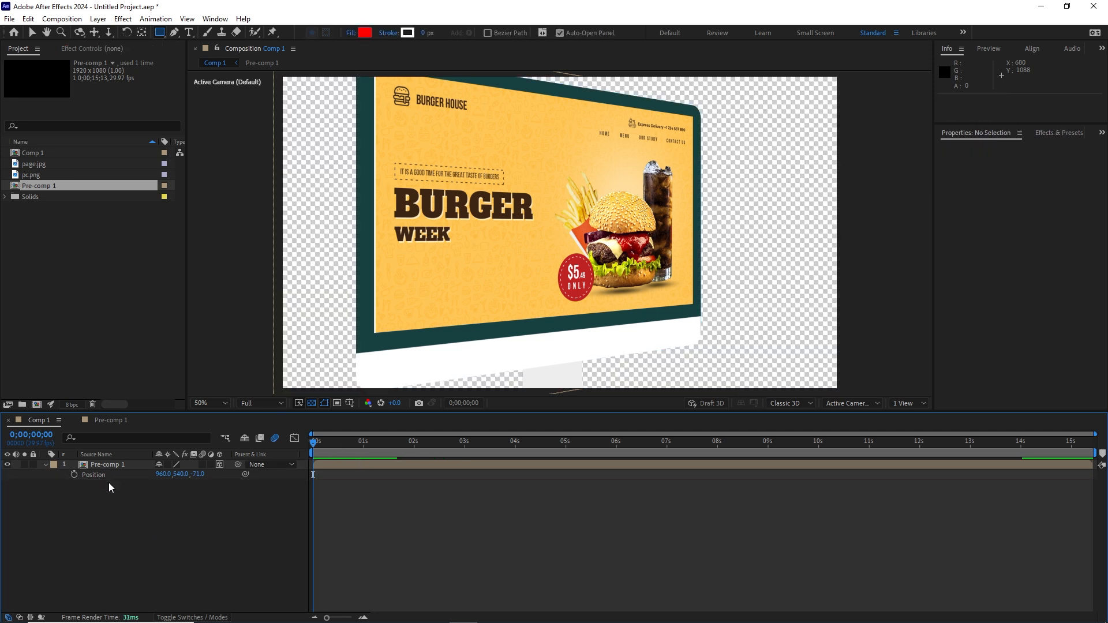
click(105, 420)
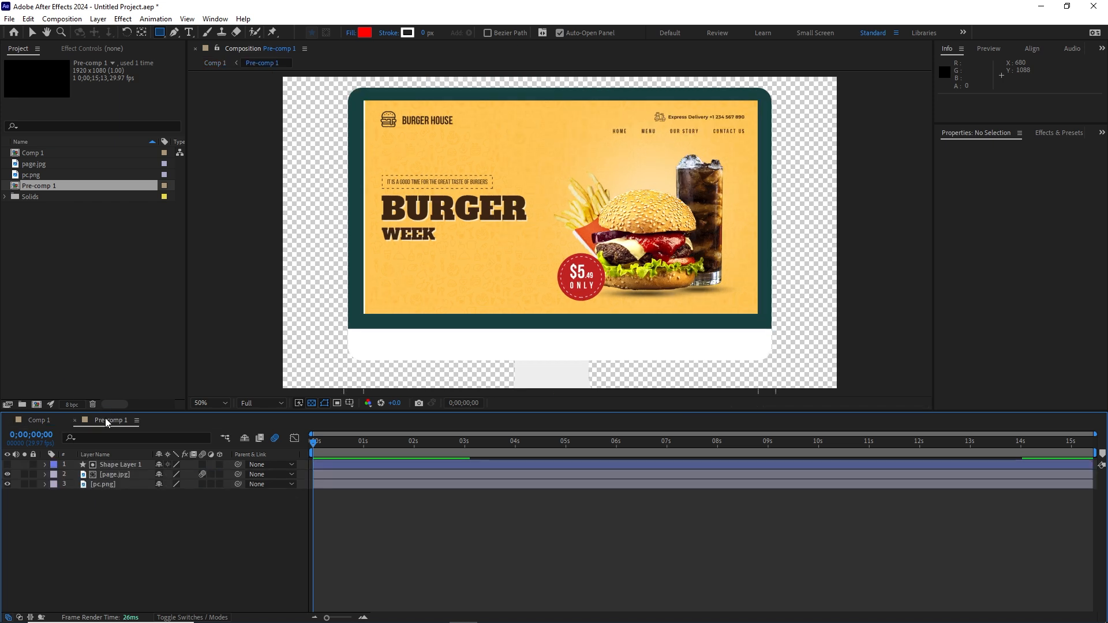
Step: Add a pale blue solid to Pre-comp 1 and drag Pale Royal Blue Solid 3 to the bottom
click(98, 19)
mouse_move(181, 32)
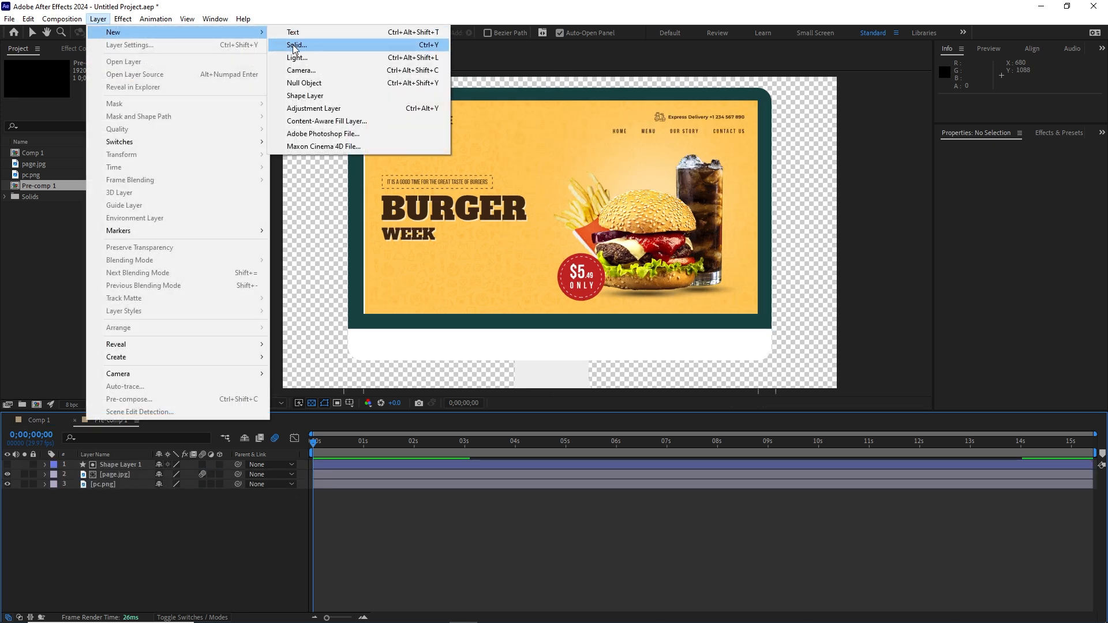
click(293, 44)
click(606, 422)
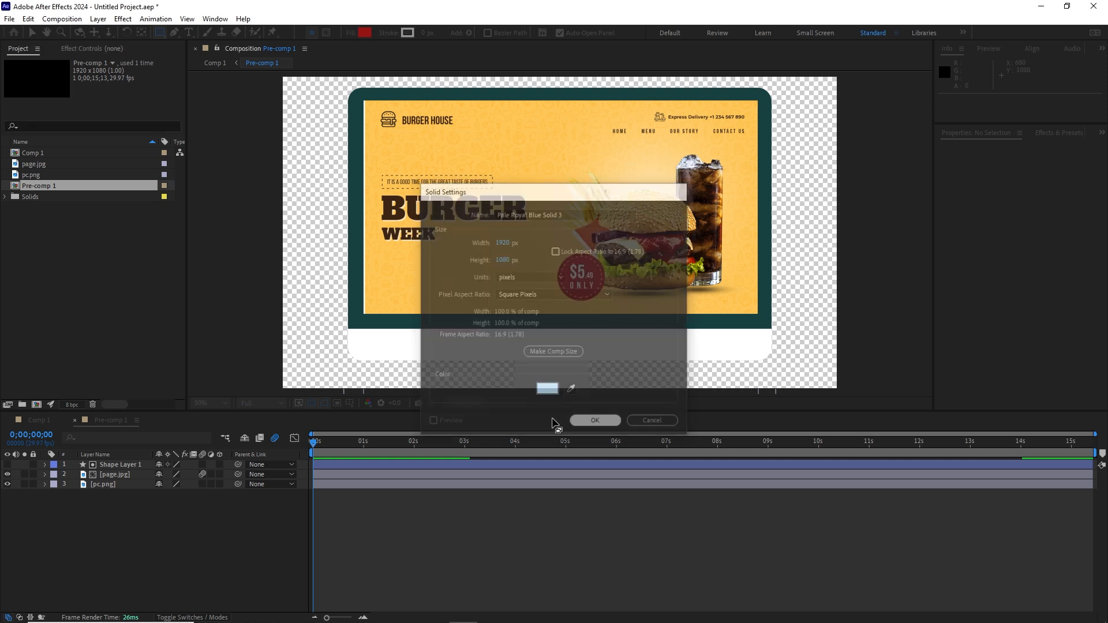
drag(140, 465, 133, 518)
click(182, 530)
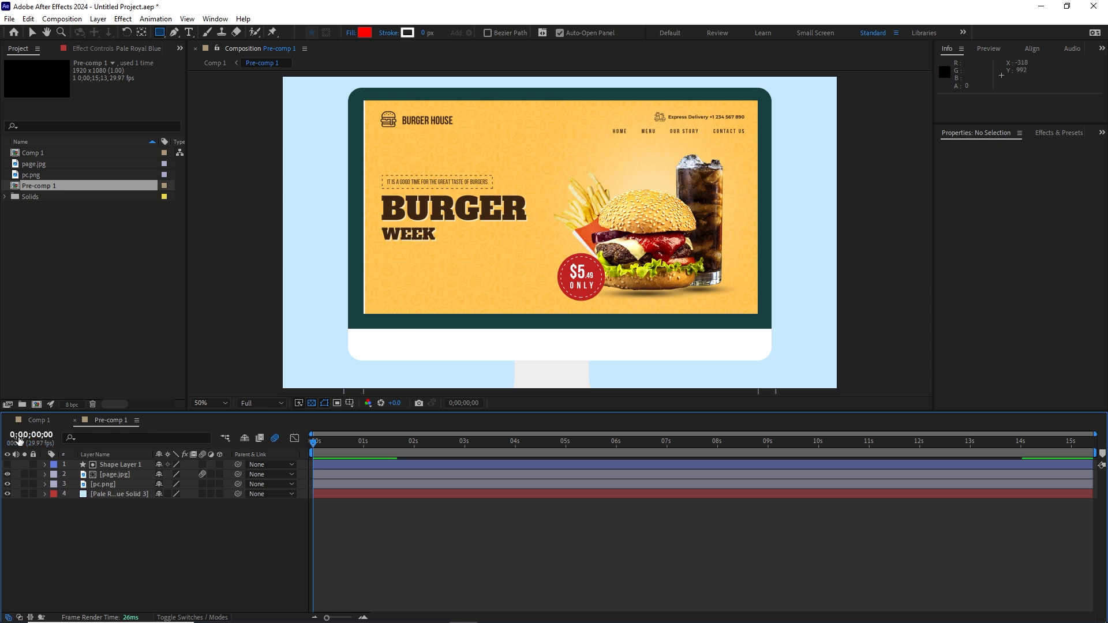
click(38, 420)
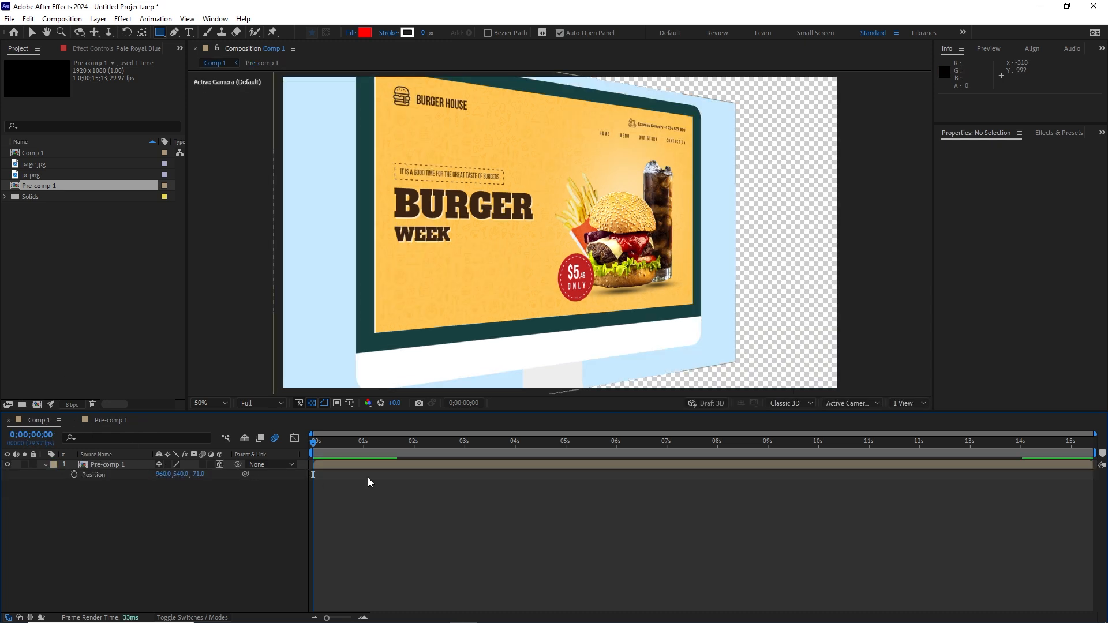
click(115, 422)
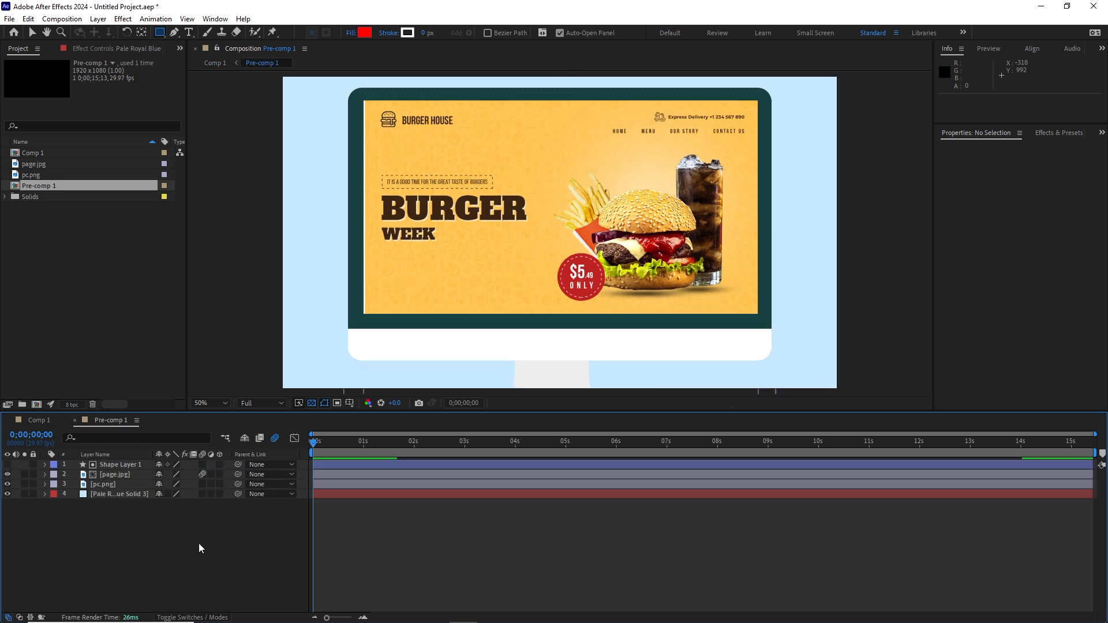
Step: Add Pre-comp 1 to the Adobe Media Encoder queue
click(14, 22)
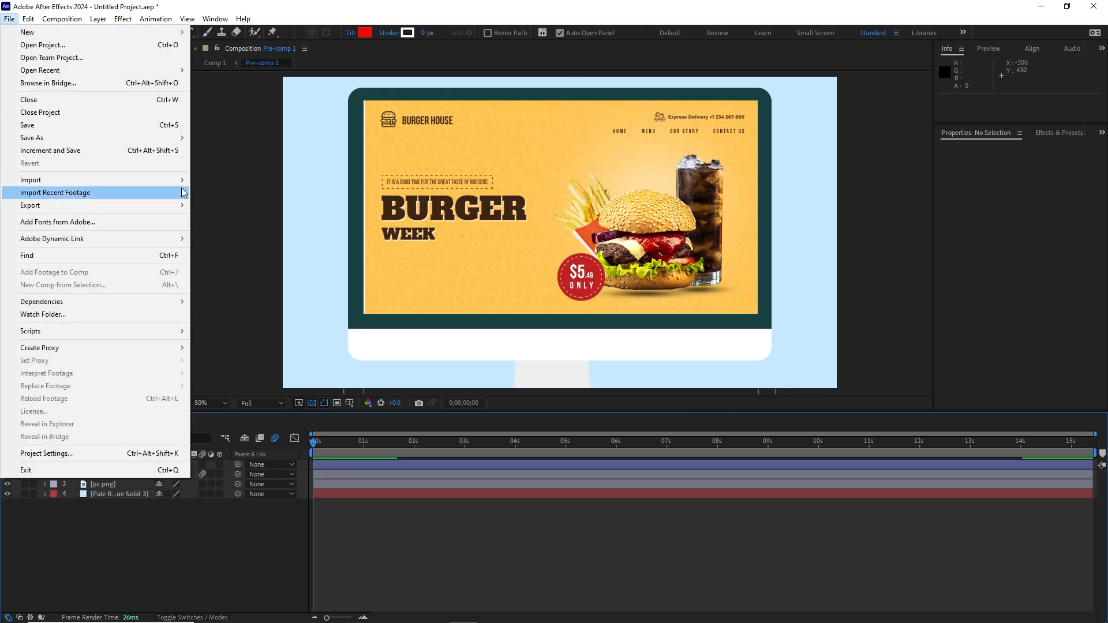
mouse_move(170, 215)
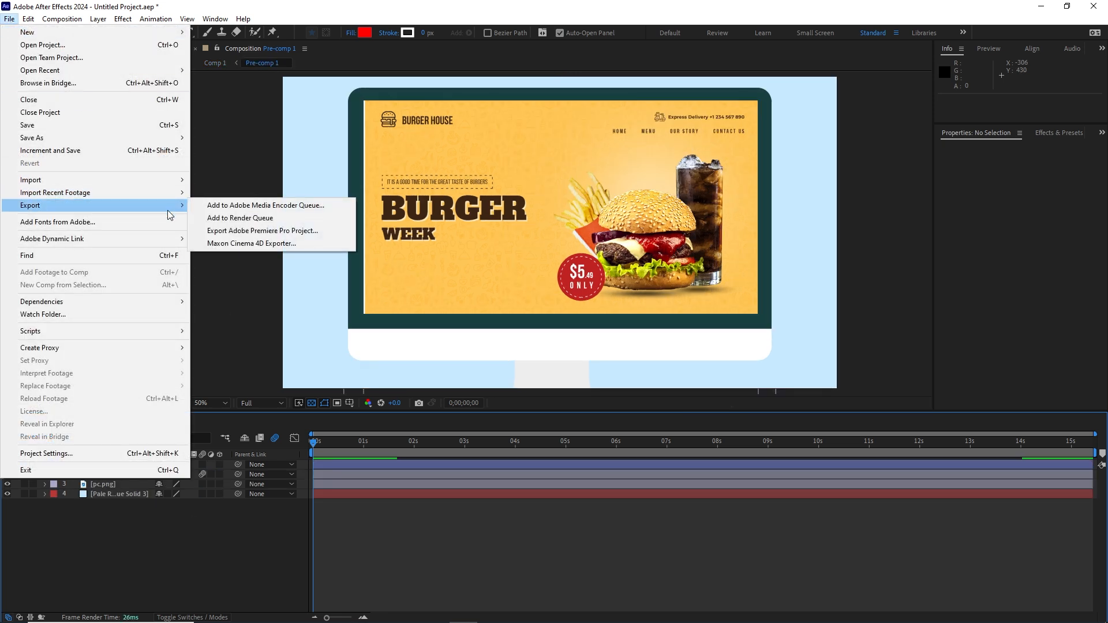
click(282, 206)
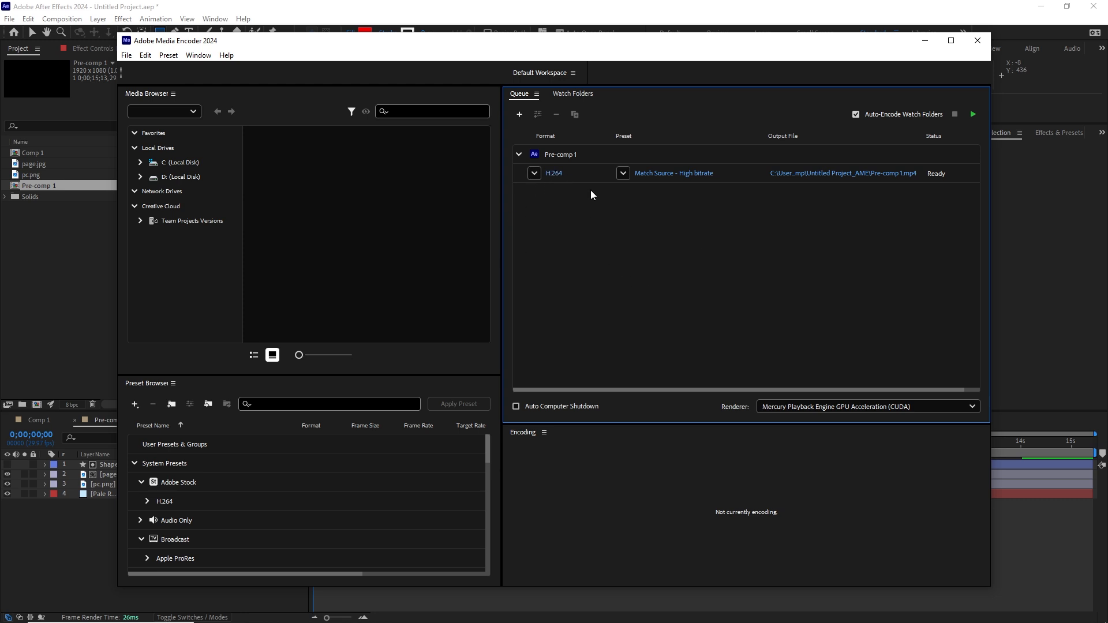
Step: Change Pre-comp 1's output location, navigating to the 02 After Effects scroll\tutorial folder
mouse_move(689, 174)
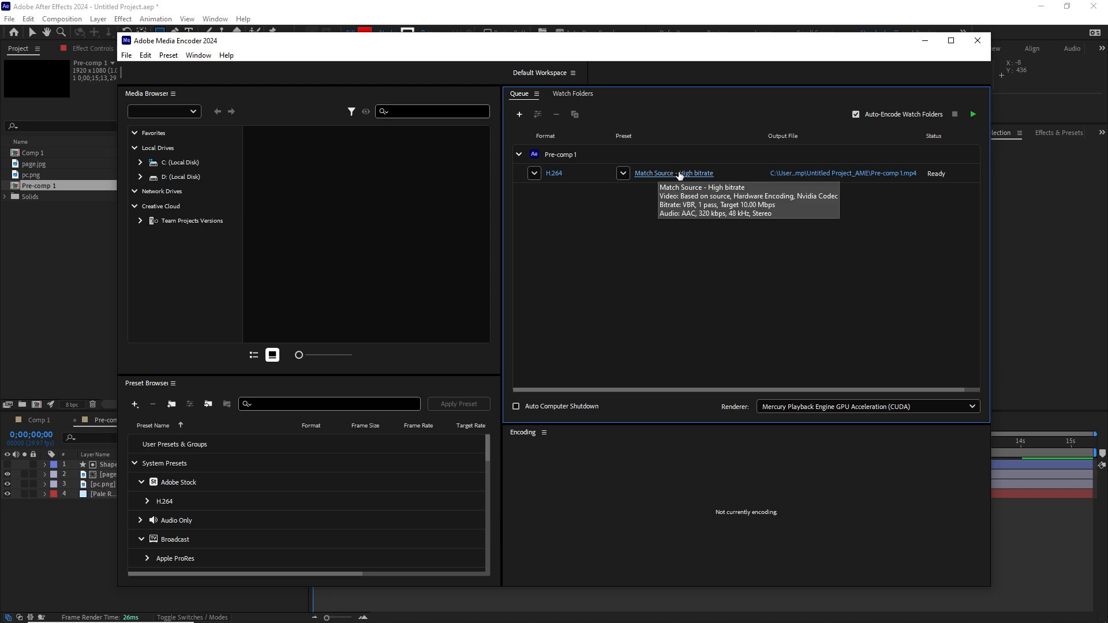
click(854, 174)
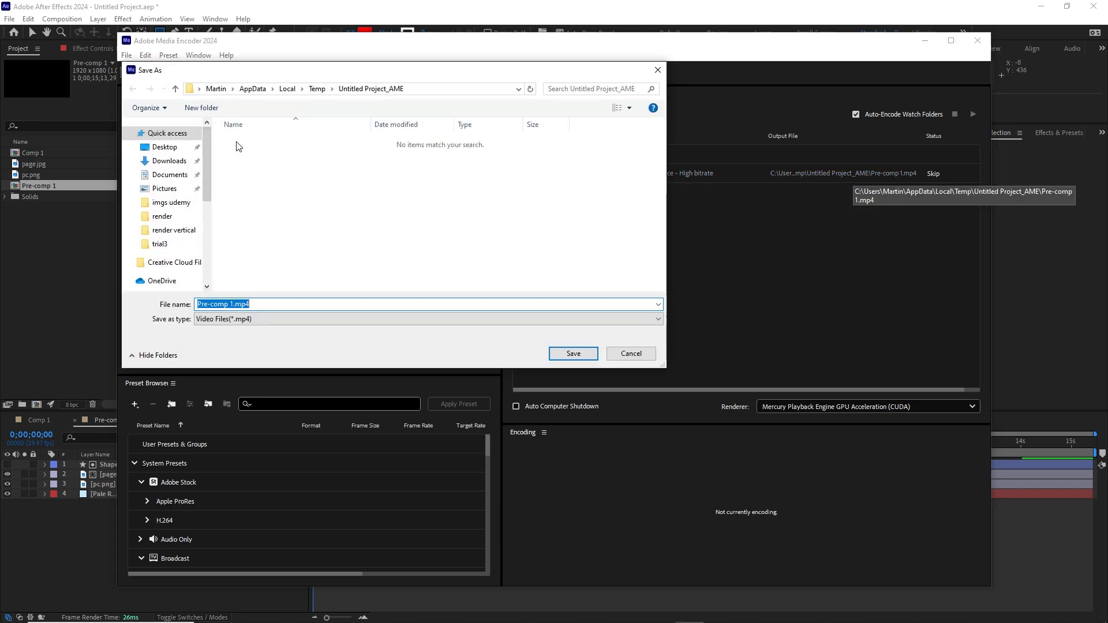
click(162, 217)
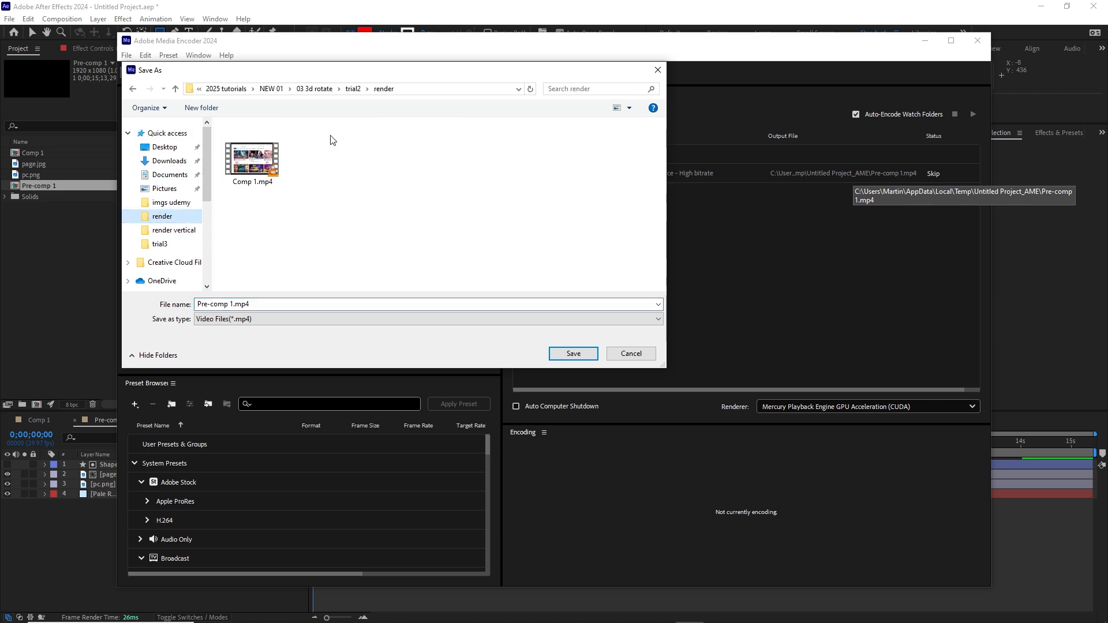
click(312, 92)
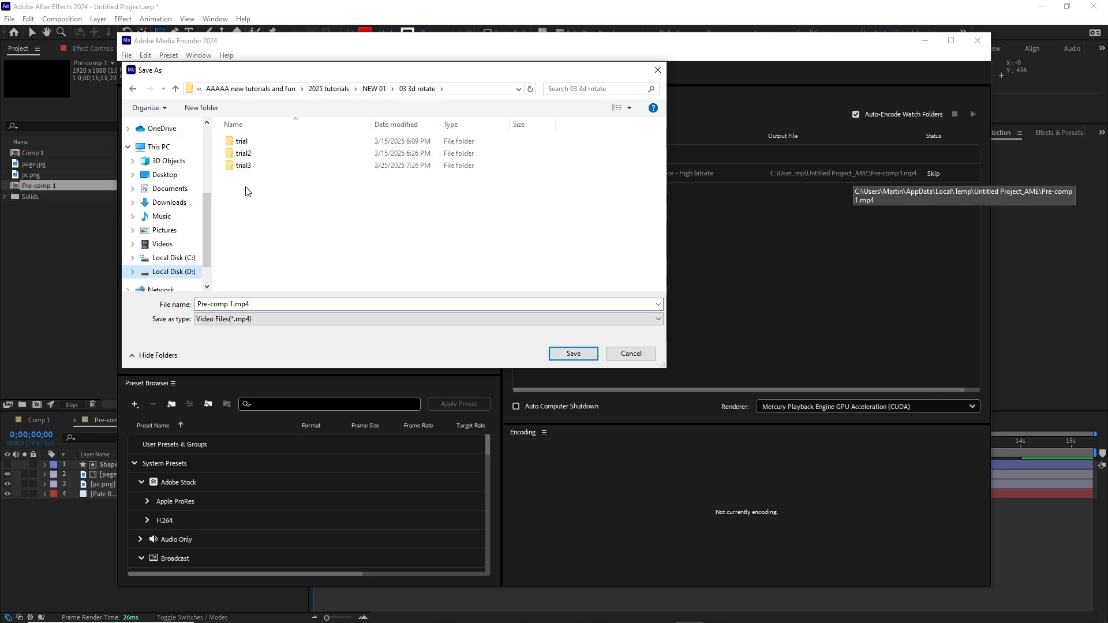
double_click(242, 171)
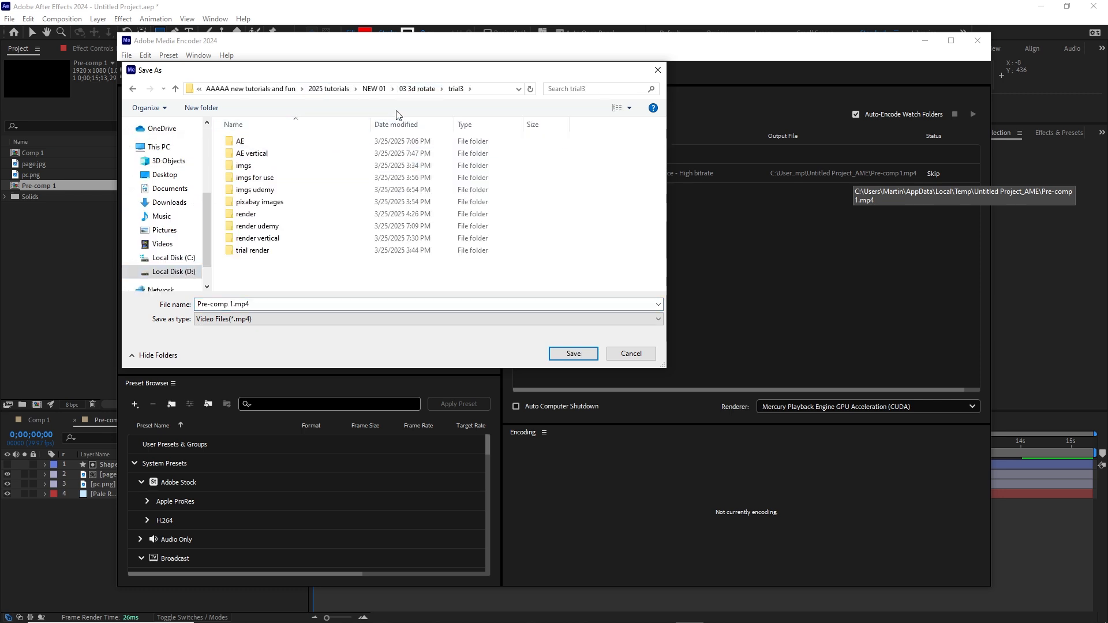
click(375, 90)
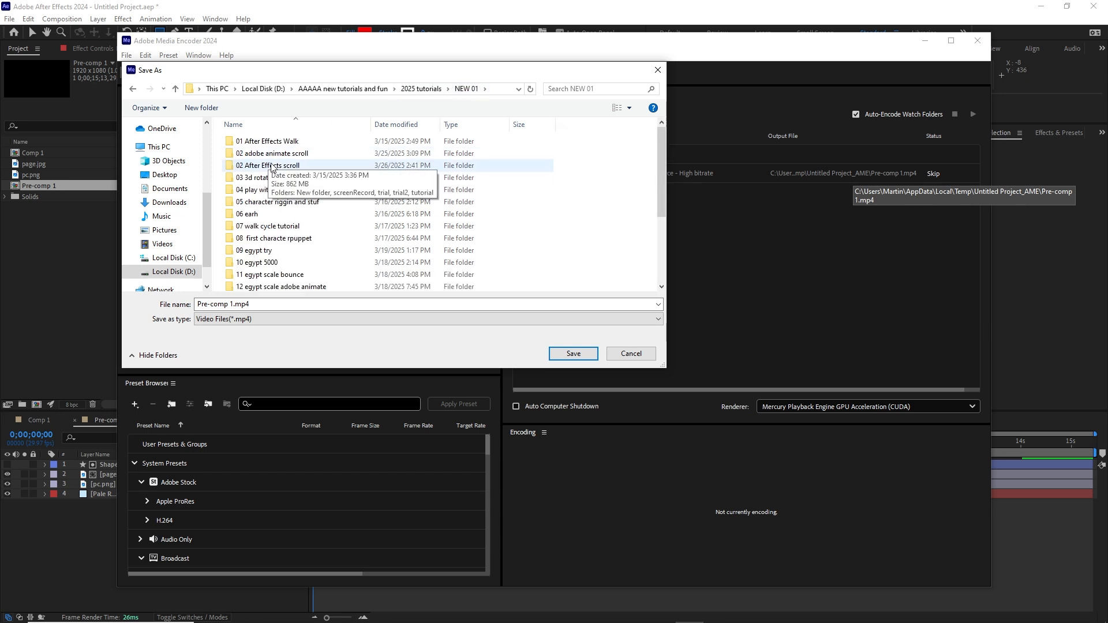
double_click(273, 167)
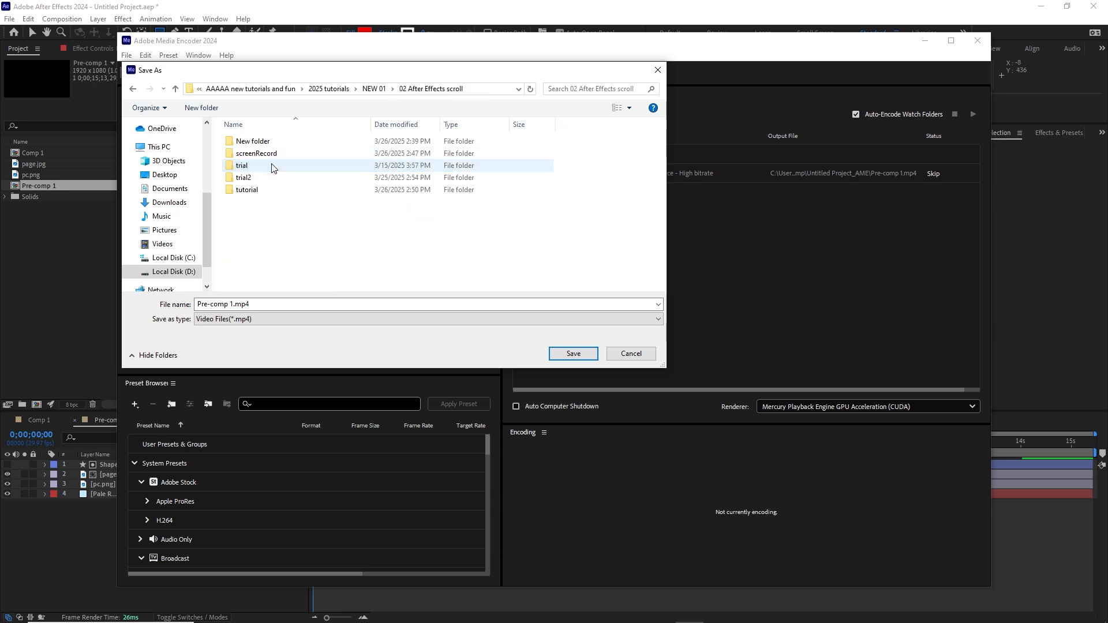
click(244, 191)
double_click(244, 193)
Step: Create a render1 folder inside tutorial and save Pre-comp 1.mp4 there
right_click(243, 211)
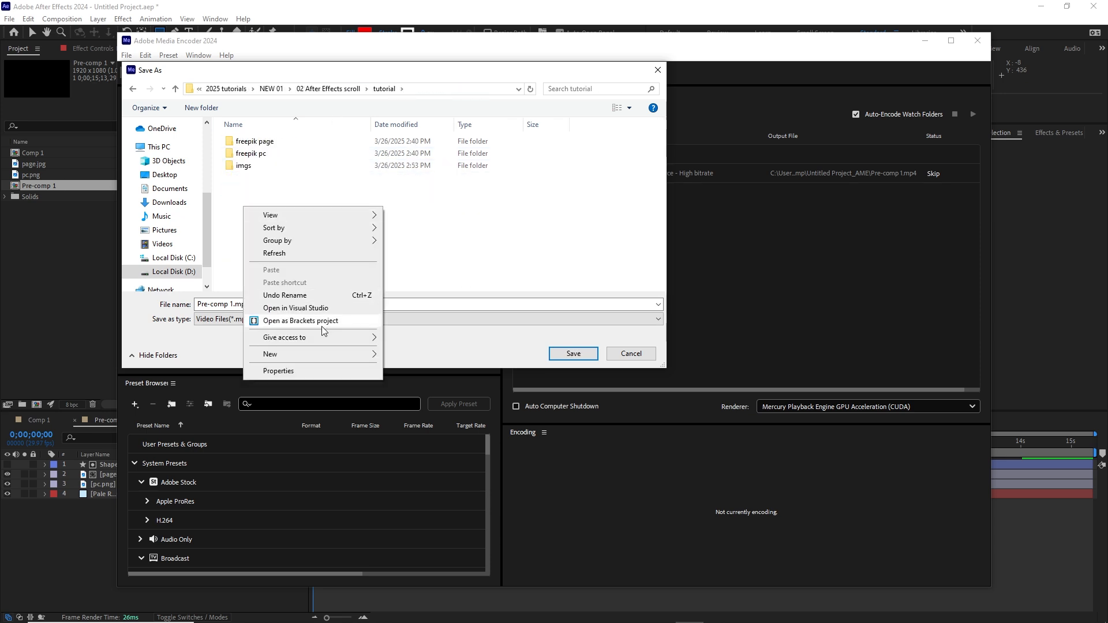
mouse_move(339, 354)
click(394, 356)
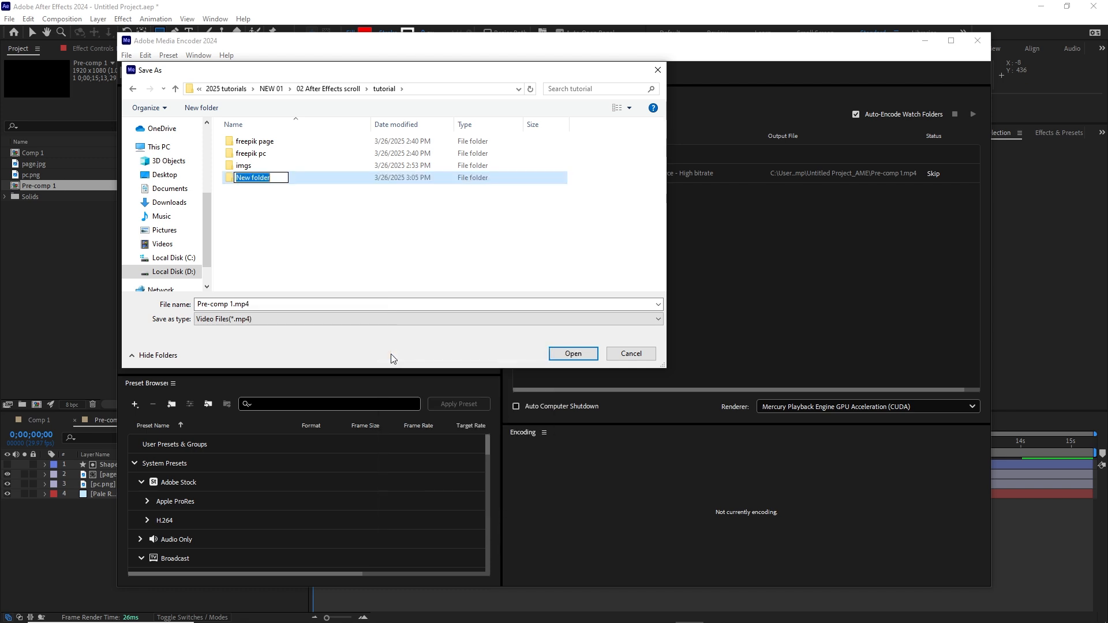
text(render1)
click(263, 195)
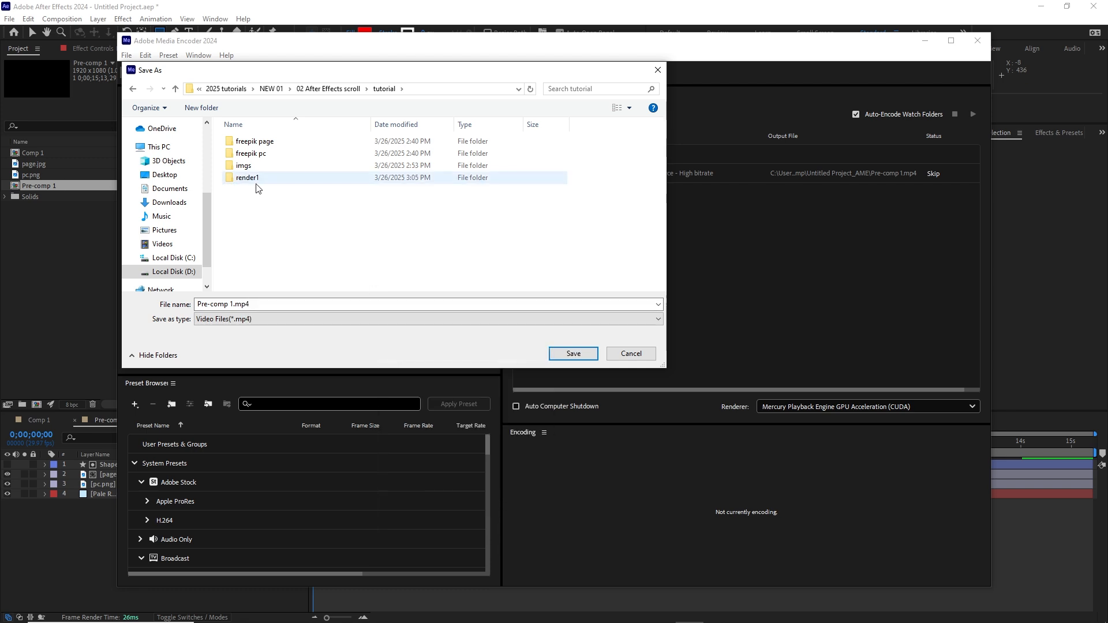
double_click(256, 182)
click(575, 355)
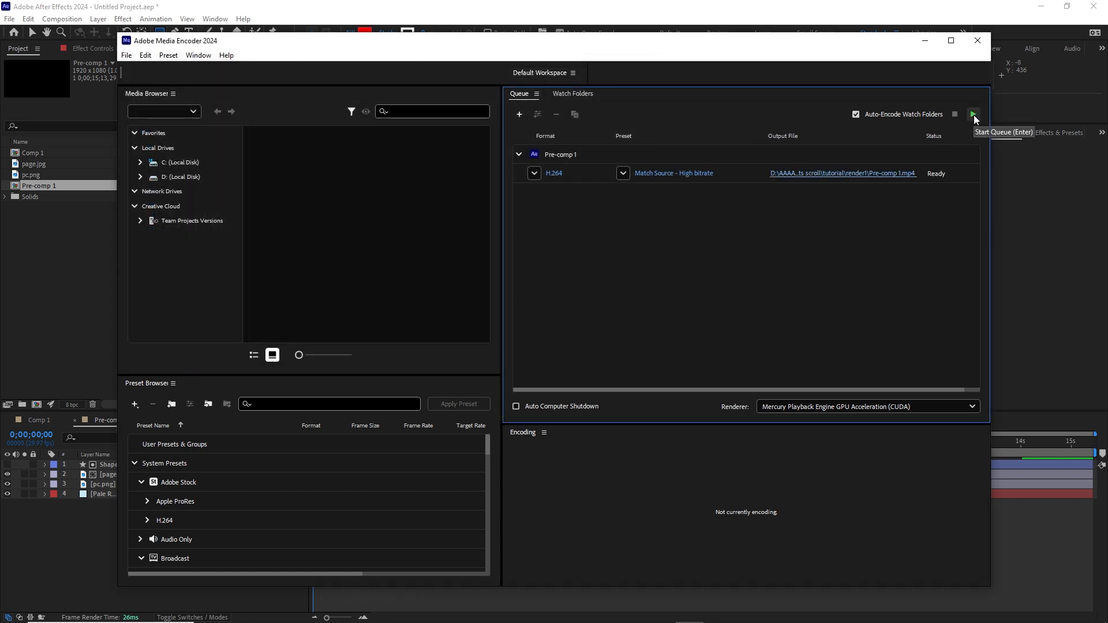
Step: Start the queue to render Pre-comp 1.mp4, then bring up File Explorer
click(974, 115)
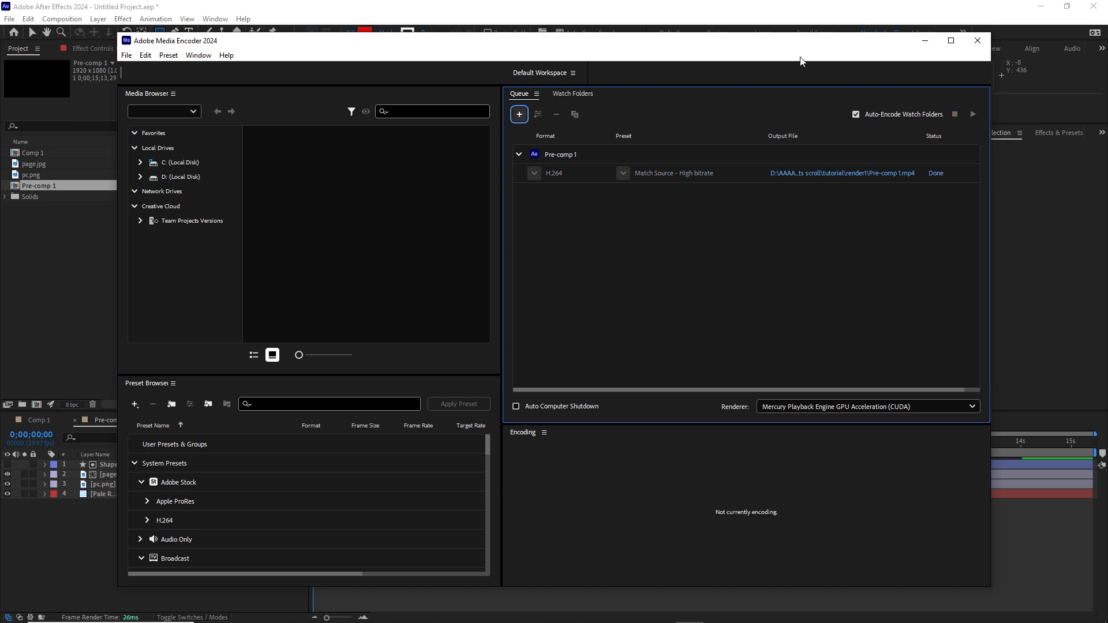
mouse_move(311, 594)
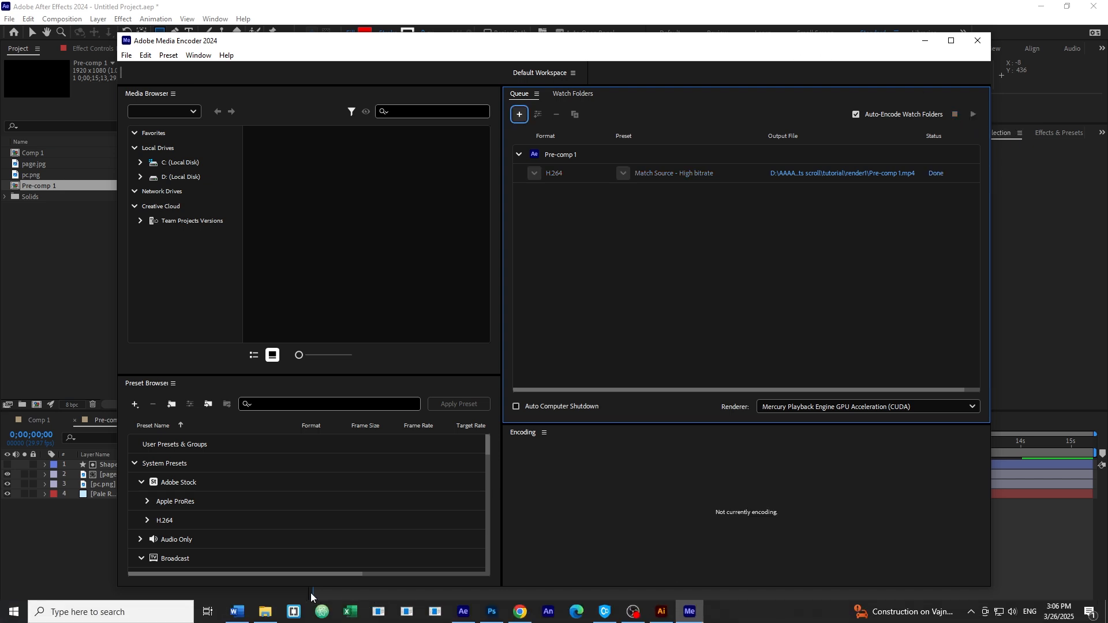
click(265, 612)
Step: Play Pre-comp 1.mp4 from tutorial\render1 in VLC and close it after viewing
click(616, 194)
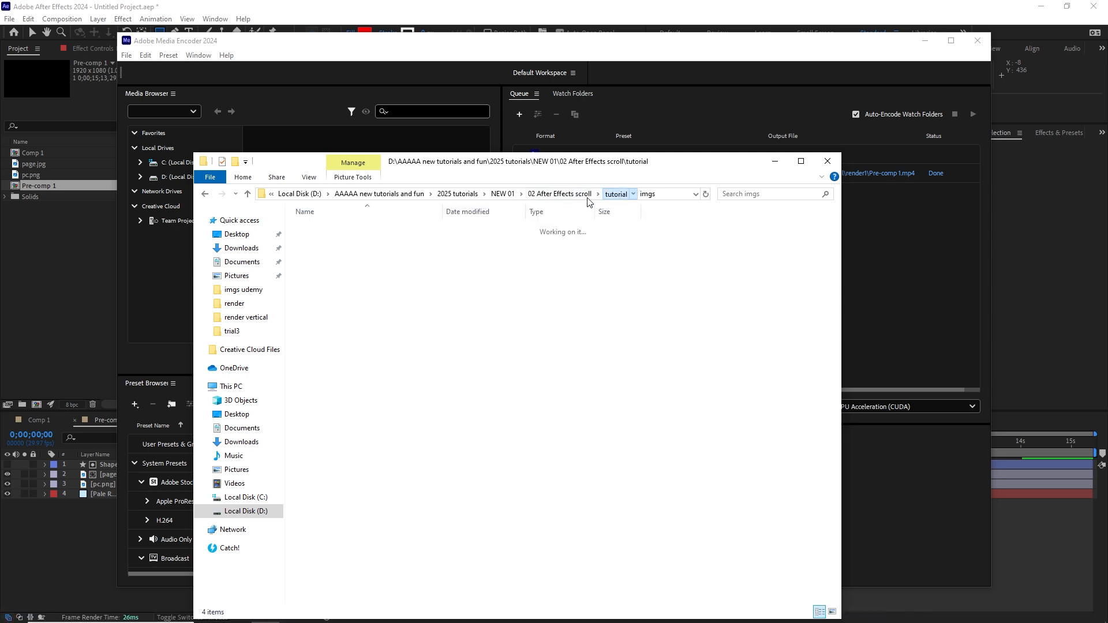
double_click(327, 269)
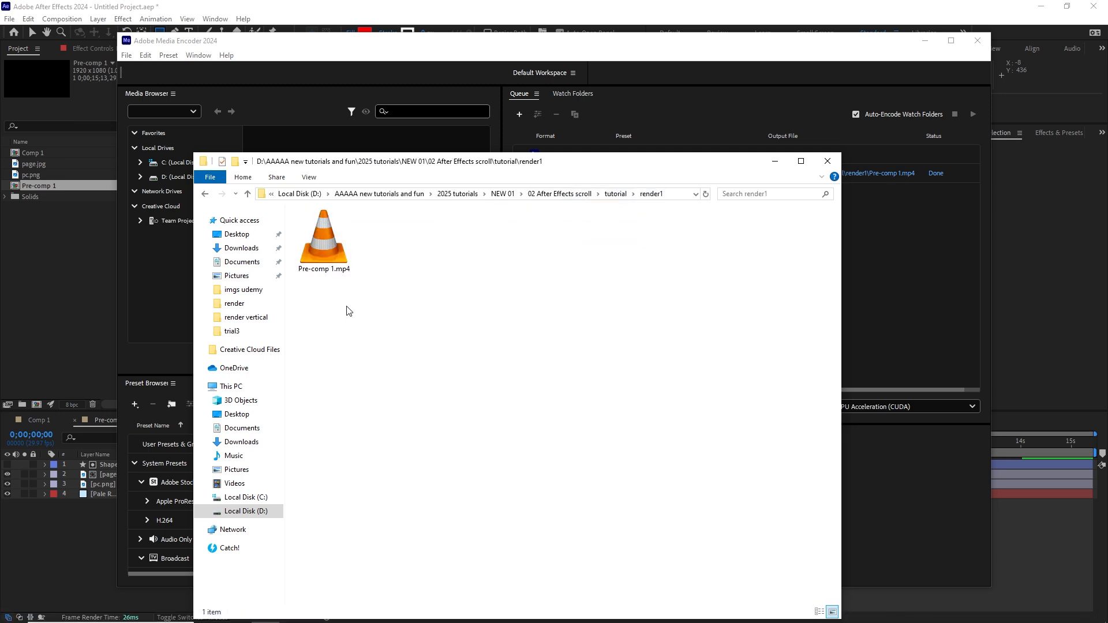
click(327, 242)
double_click(336, 242)
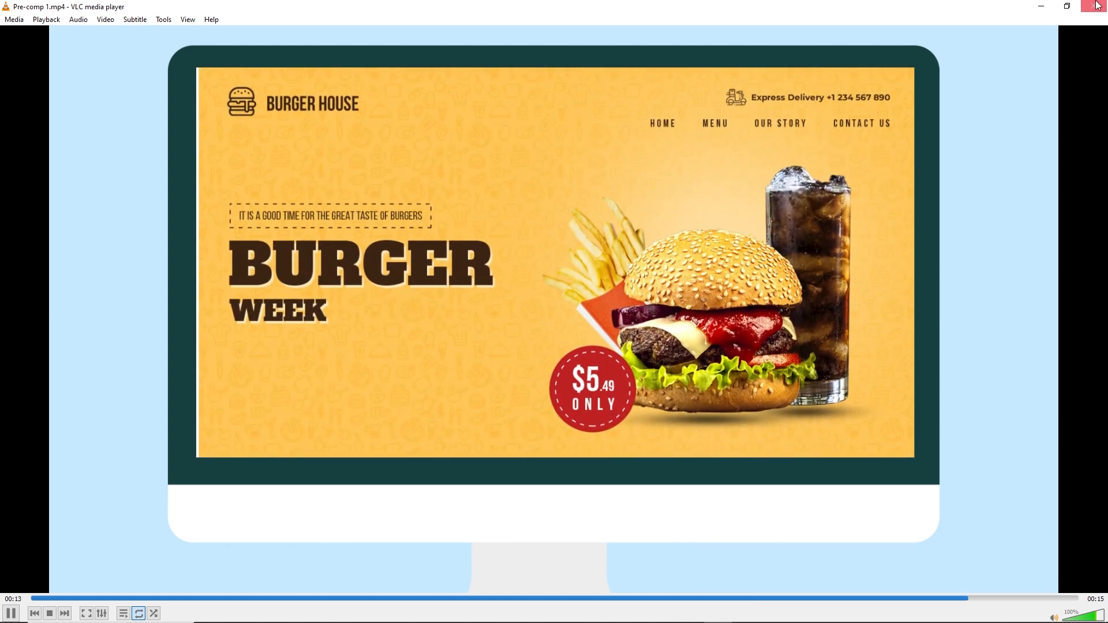
click(1093, 5)
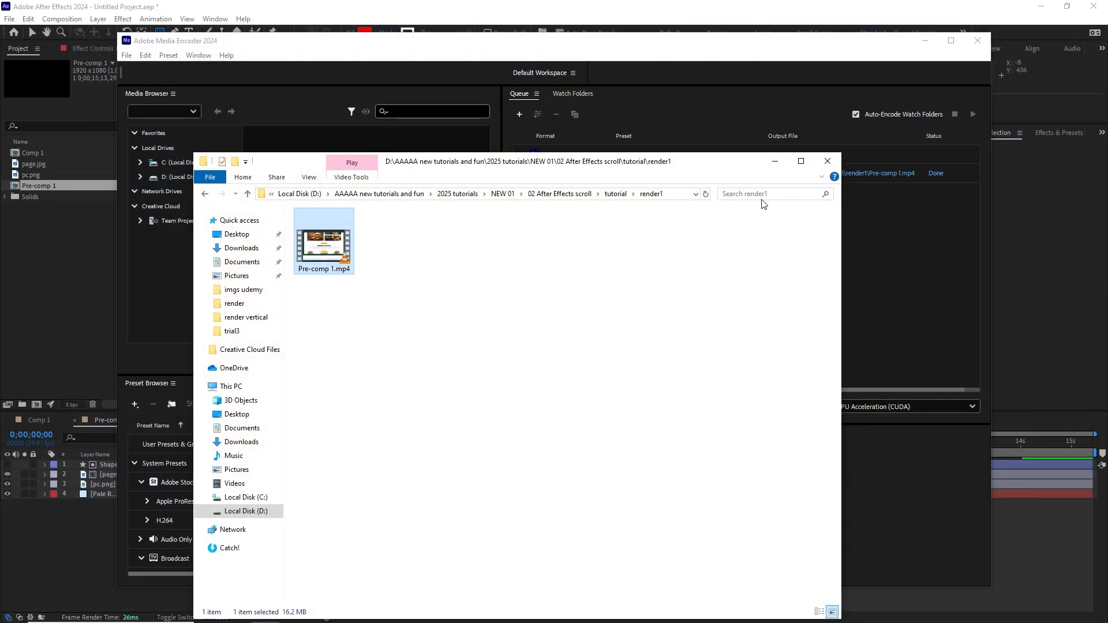
Step: Return to After Effects and delete Pale Royal Blue Solid 3 from Pre-comp 1
click(775, 161)
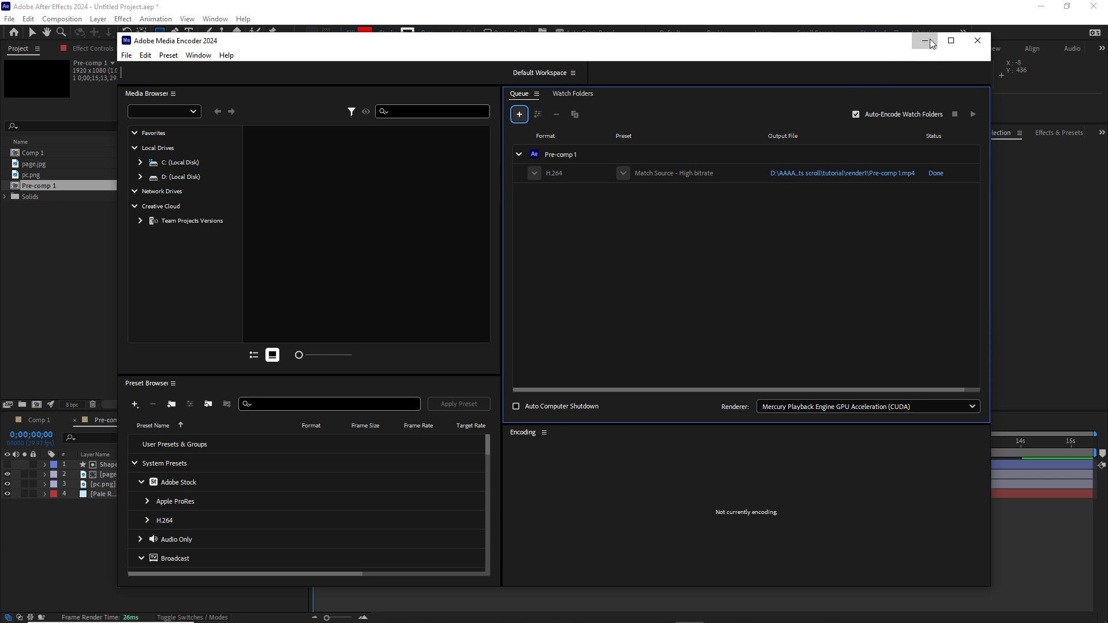
click(926, 41)
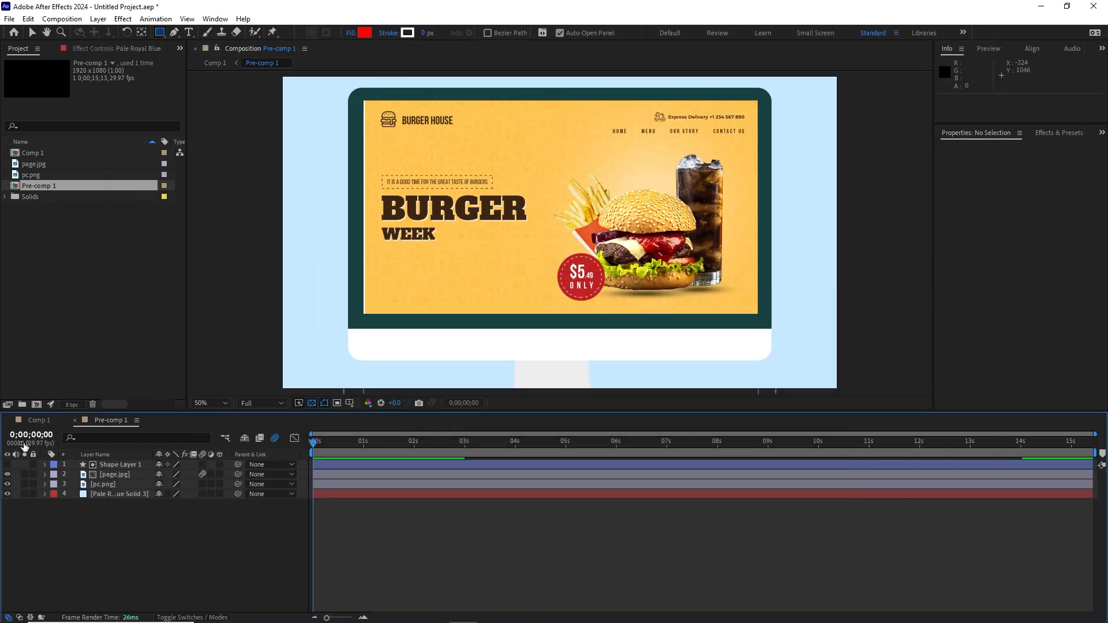
click(121, 495)
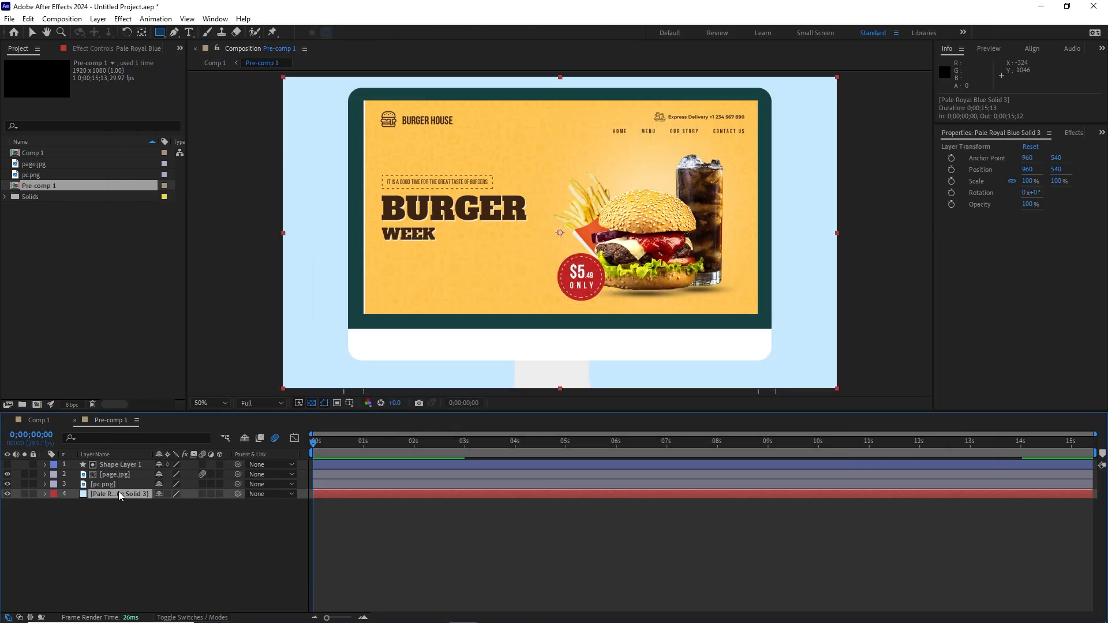
key(Delete)
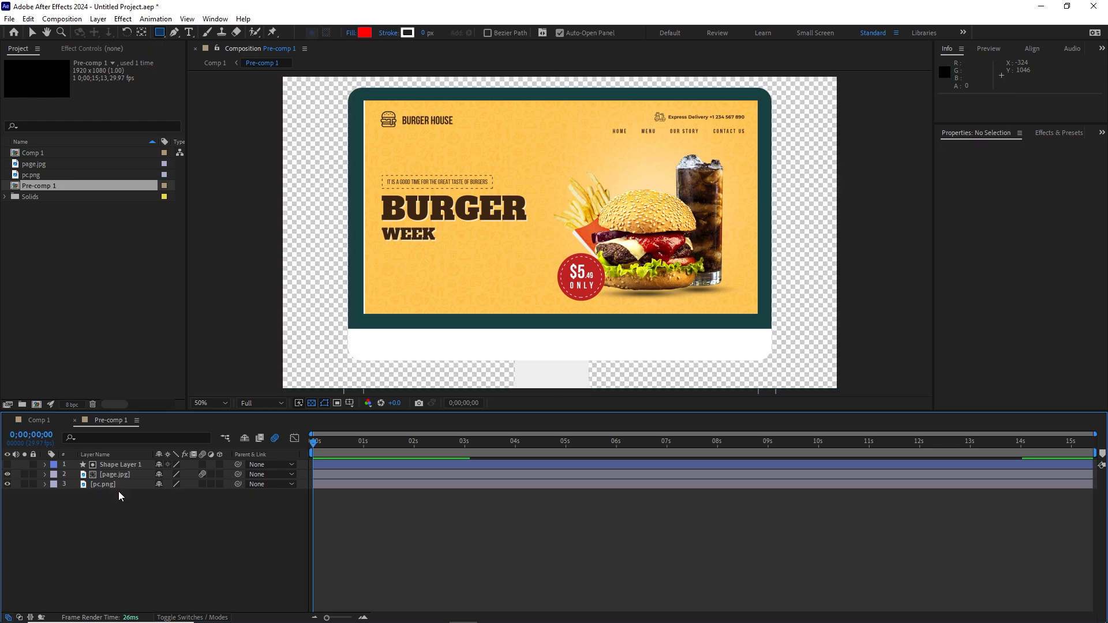
Step: Add a new pale blue solid in Comp 1 and place it below the Pre-comp 1 layer
click(35, 426)
click(98, 19)
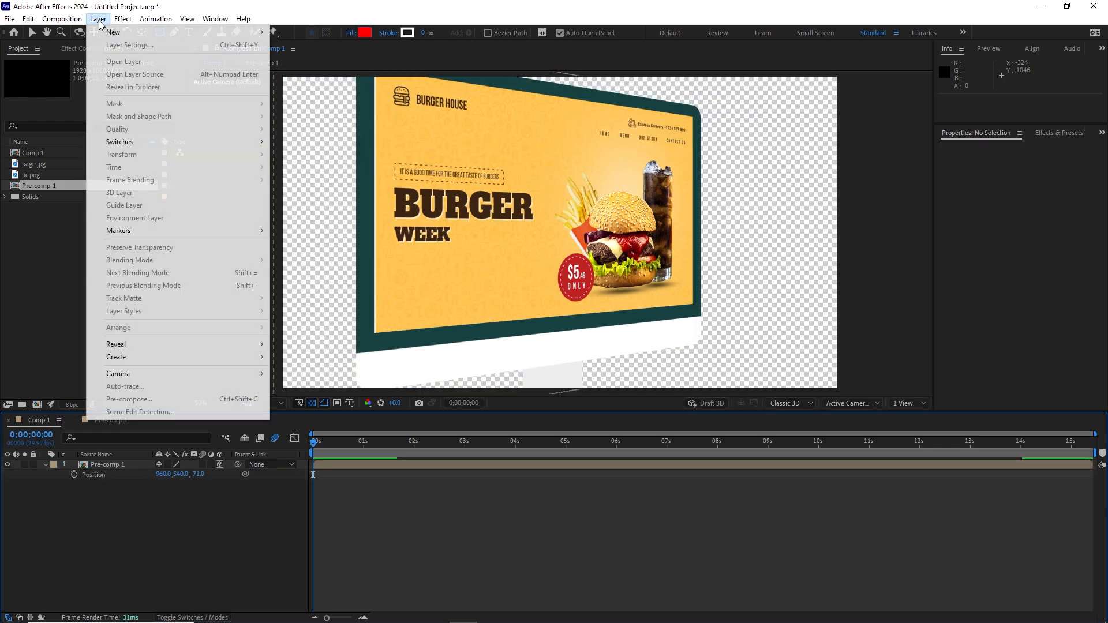
mouse_move(257, 35)
click(290, 46)
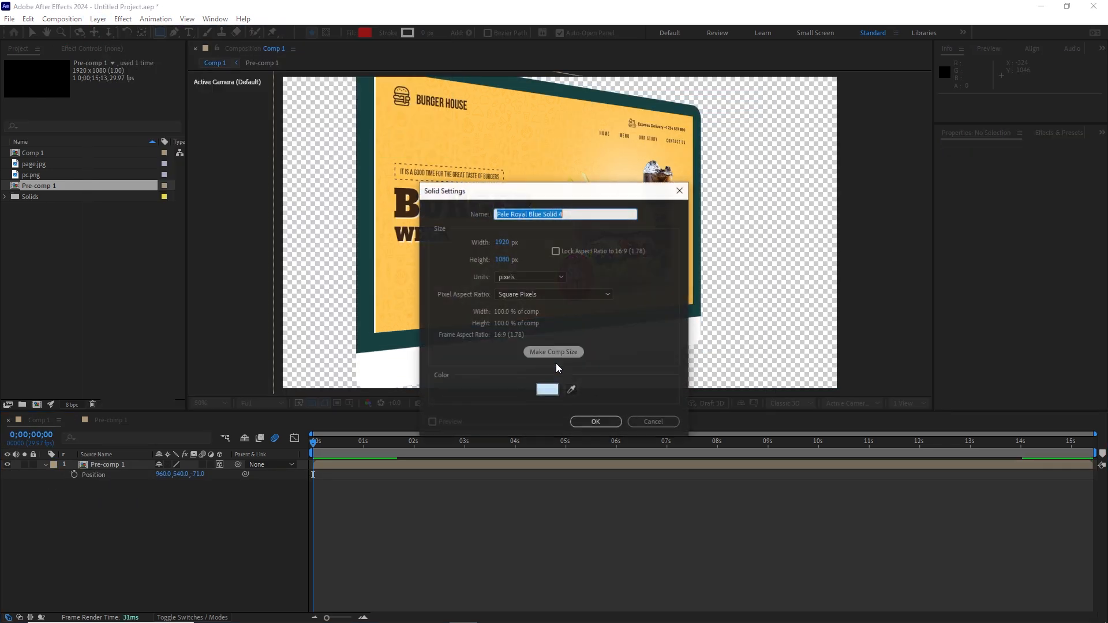
click(598, 423)
drag(121, 461, 118, 490)
click(163, 502)
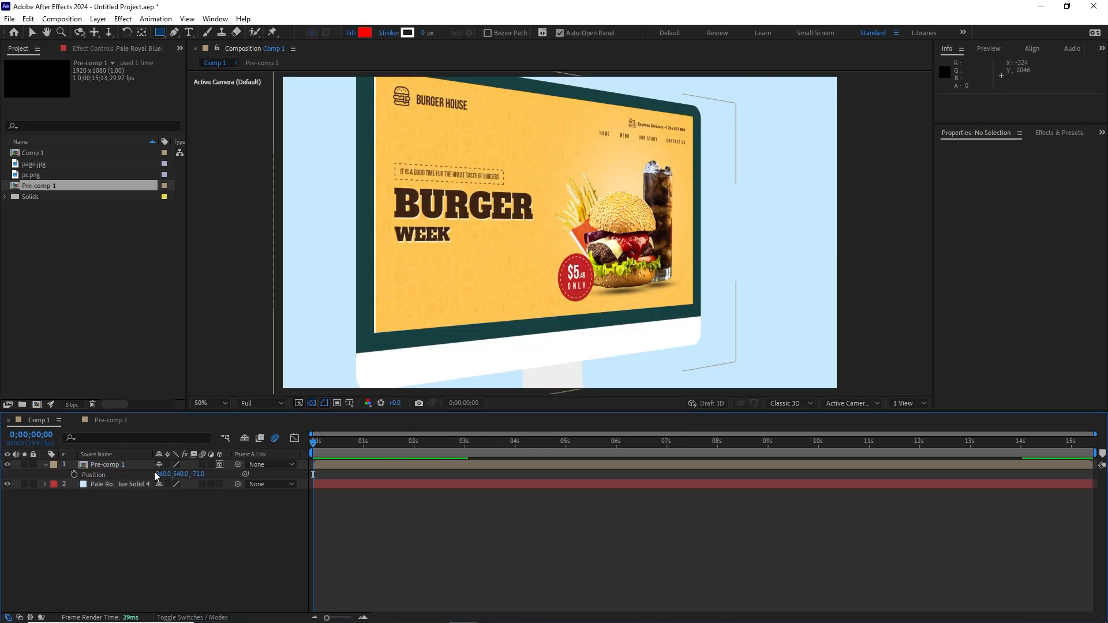
click(10, 20)
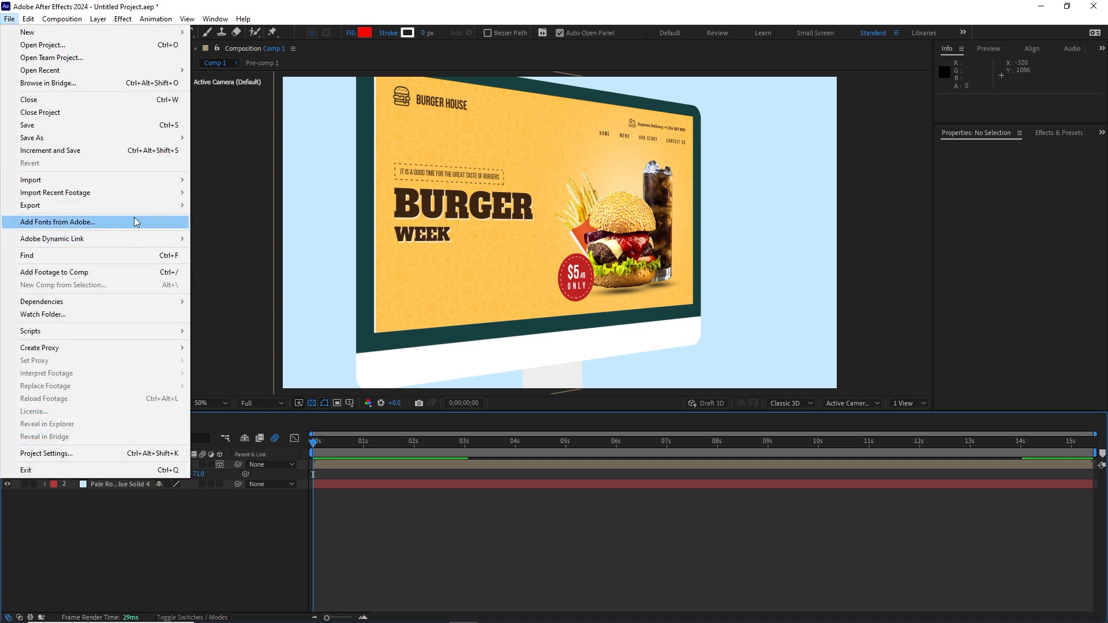
Step: Queue Comp 1 in Media Encoder and remove the finished Pre-comp 1 job
mouse_move(151, 206)
click(233, 207)
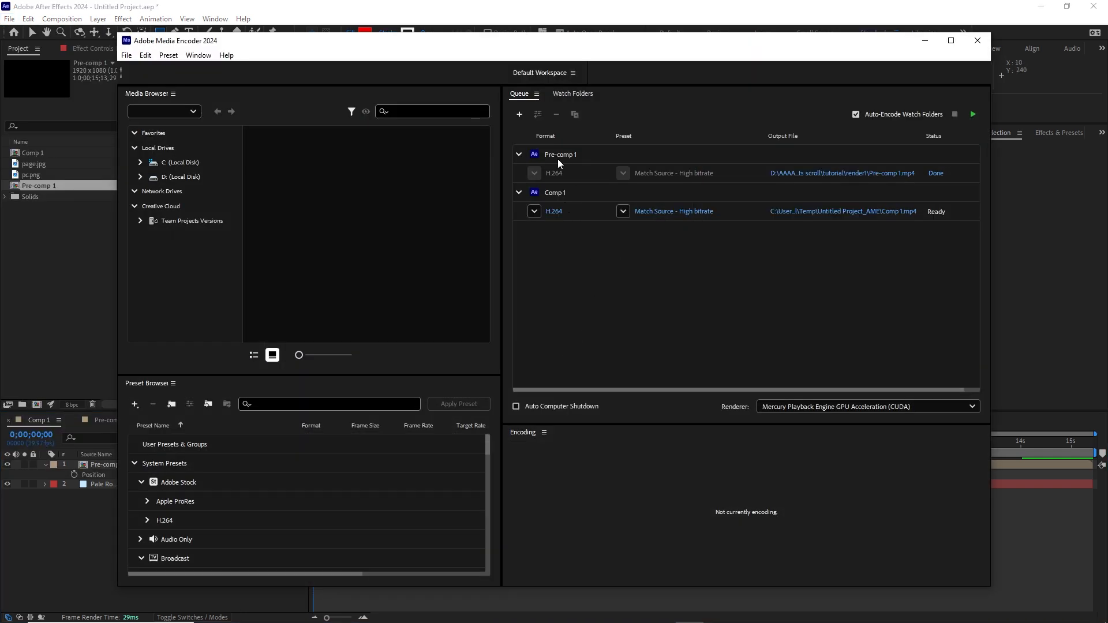
click(557, 158)
right_click(558, 157)
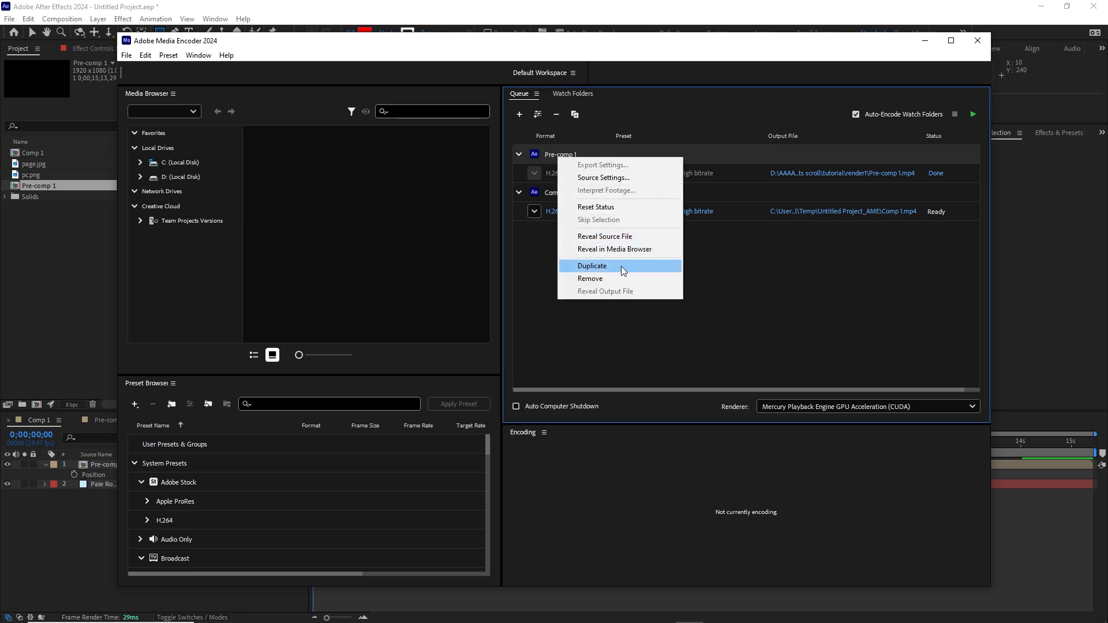
click(603, 277)
click(629, 384)
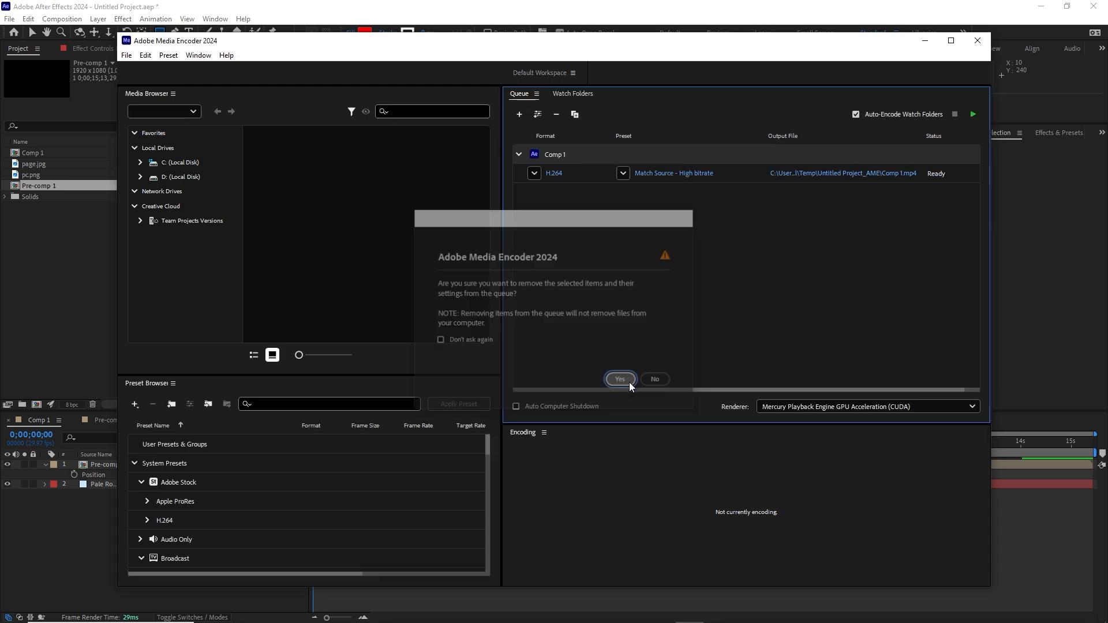
Step: Change Comp 1's output location, navigating to the 02 After Effects scroll\tutorial folder
click(874, 175)
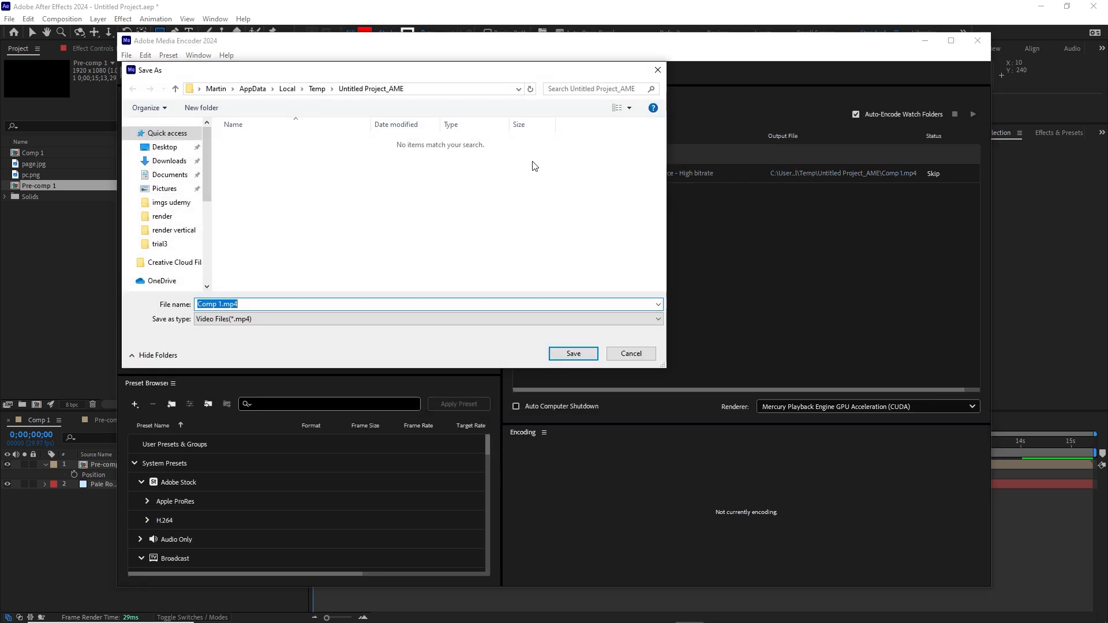
click(162, 216)
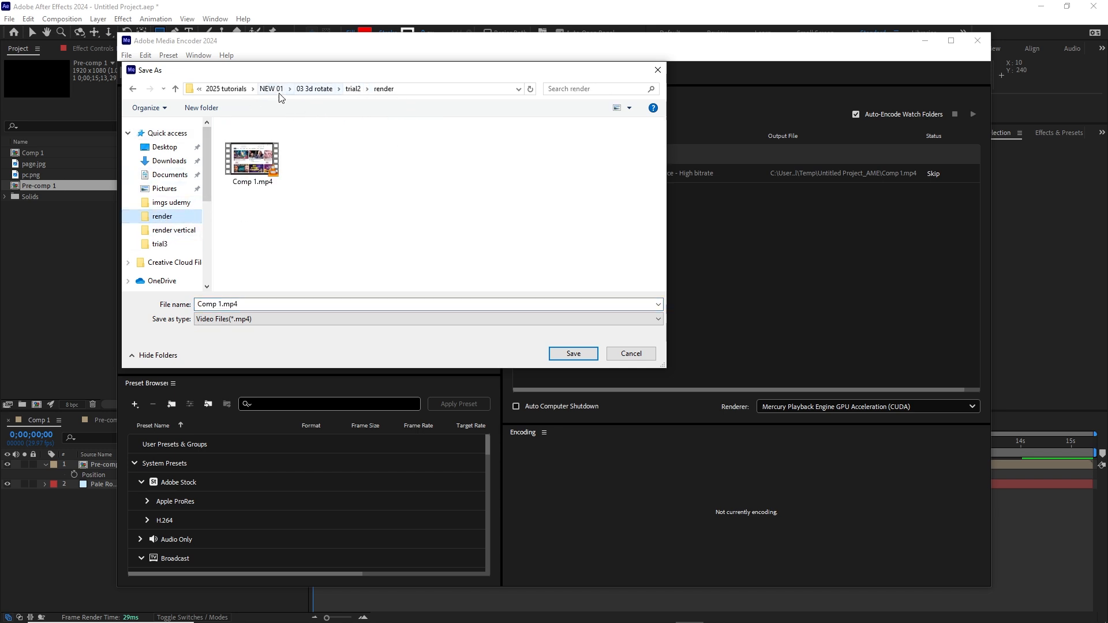
click(272, 90)
click(275, 167)
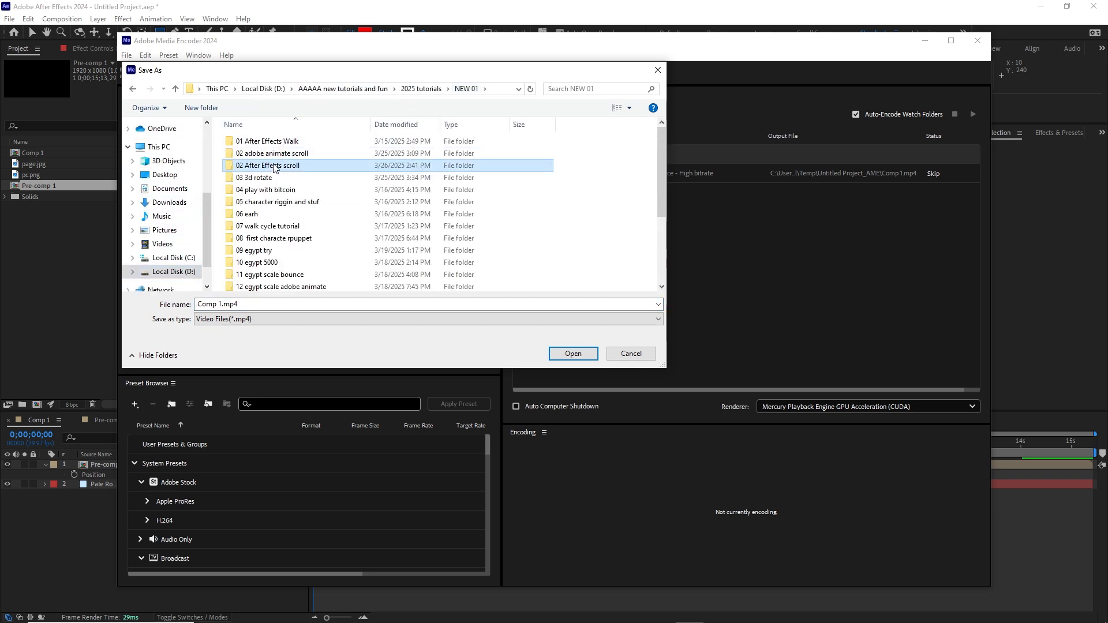
double_click(275, 167)
double_click(259, 190)
Step: Create a render2 folder, save Comp 1.mp4 into it, and start the queue
right_click(252, 201)
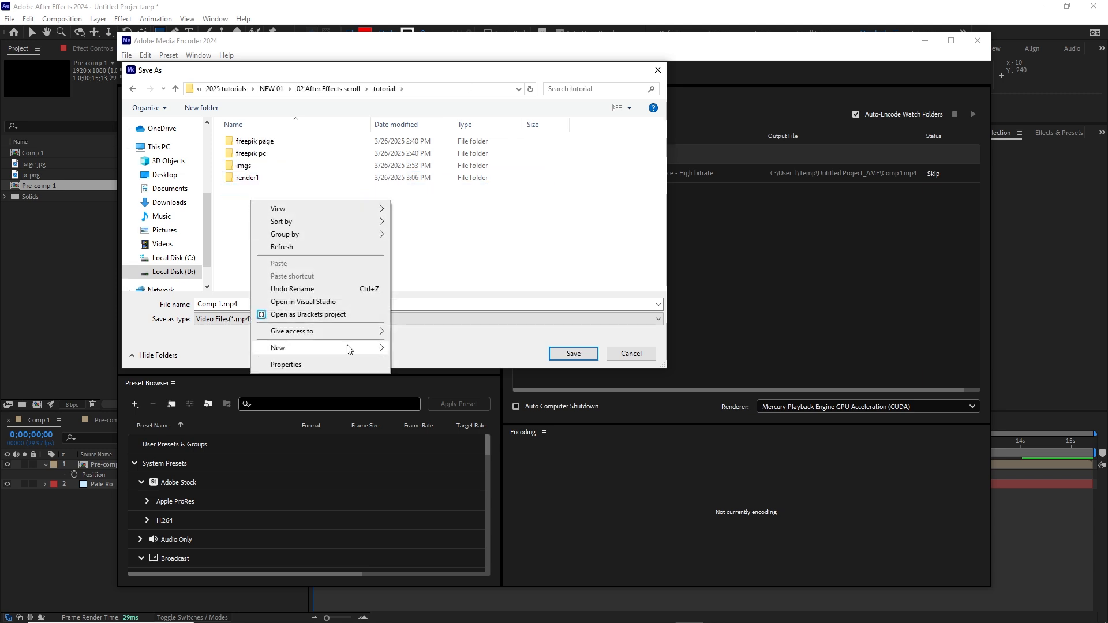
mouse_move(379, 349)
click(416, 351)
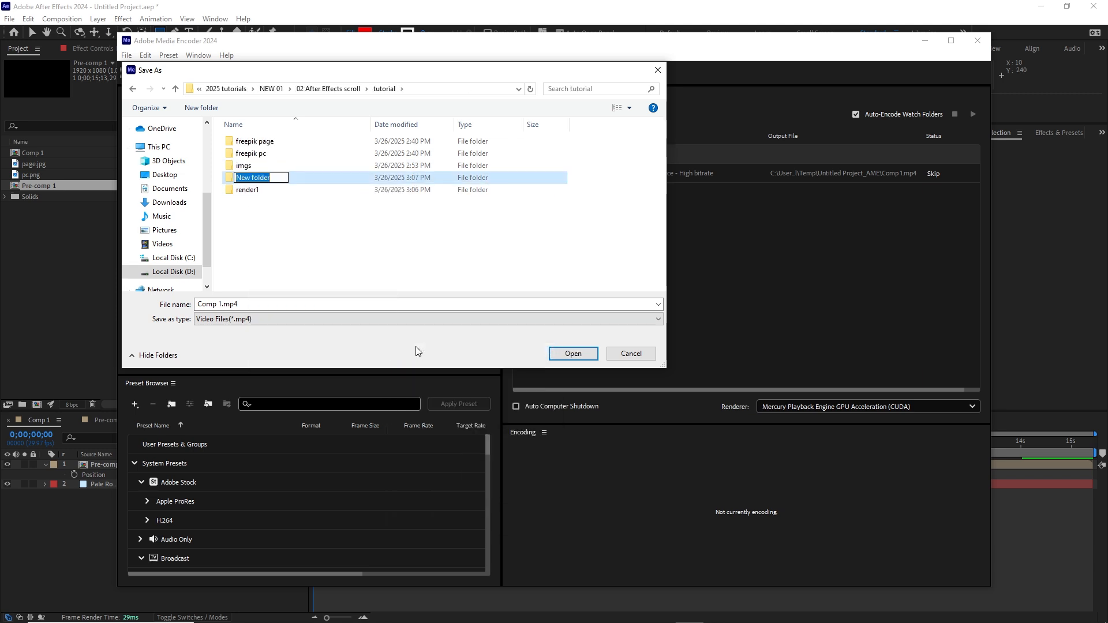
text(render2)
key(Return)
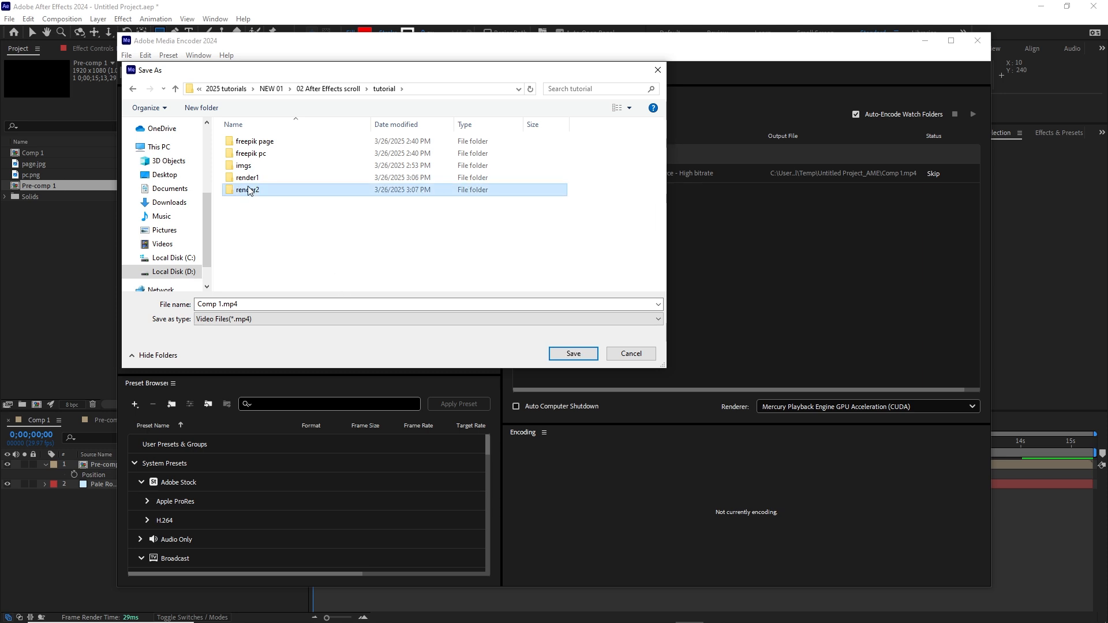
double_click(249, 191)
click(552, 355)
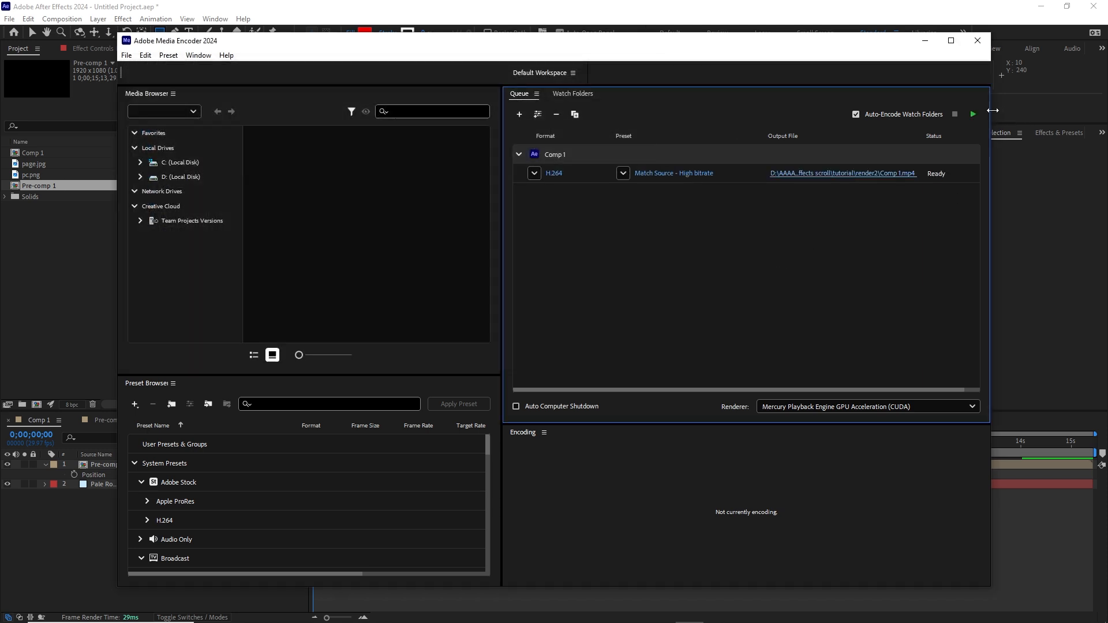
click(978, 118)
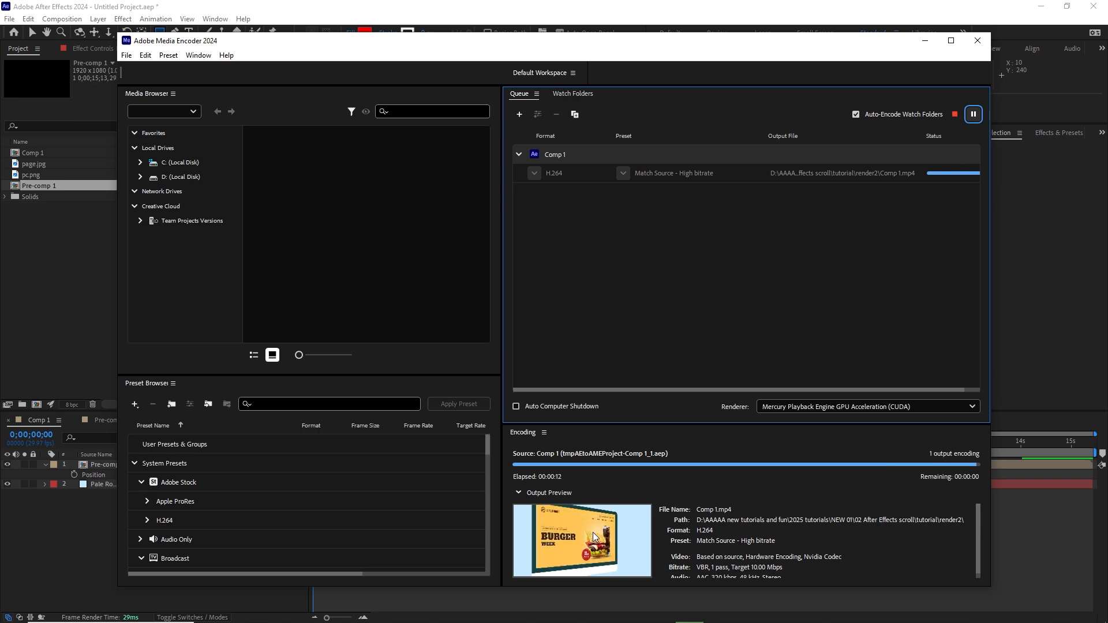
Step: Play the rendered Comp 1.mp4 from tutorial\render2 in VLC
click(268, 614)
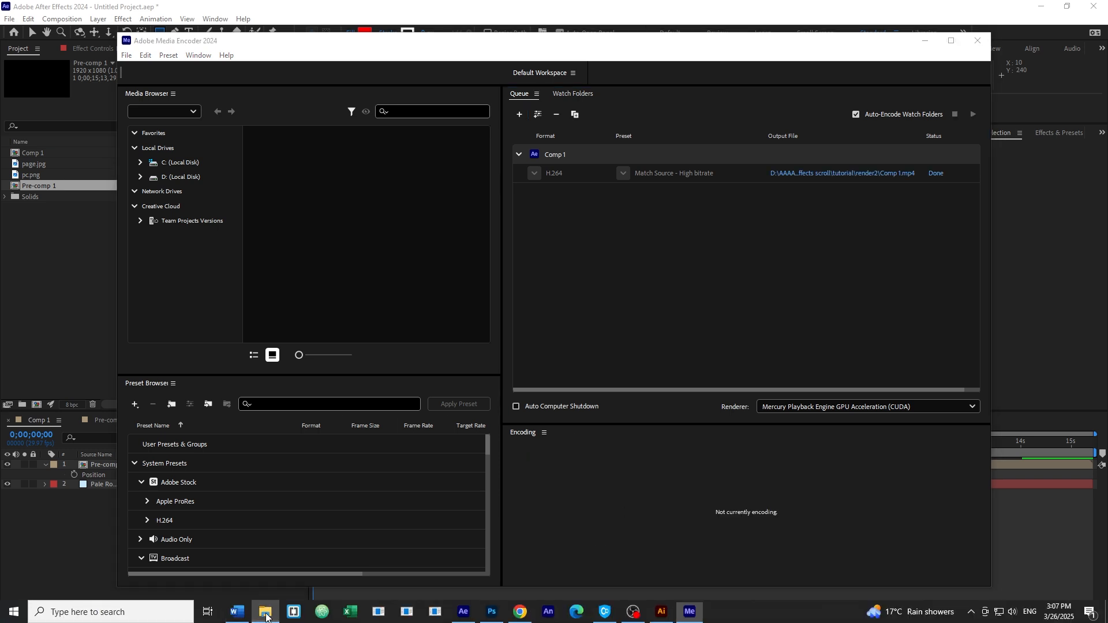
click(615, 194)
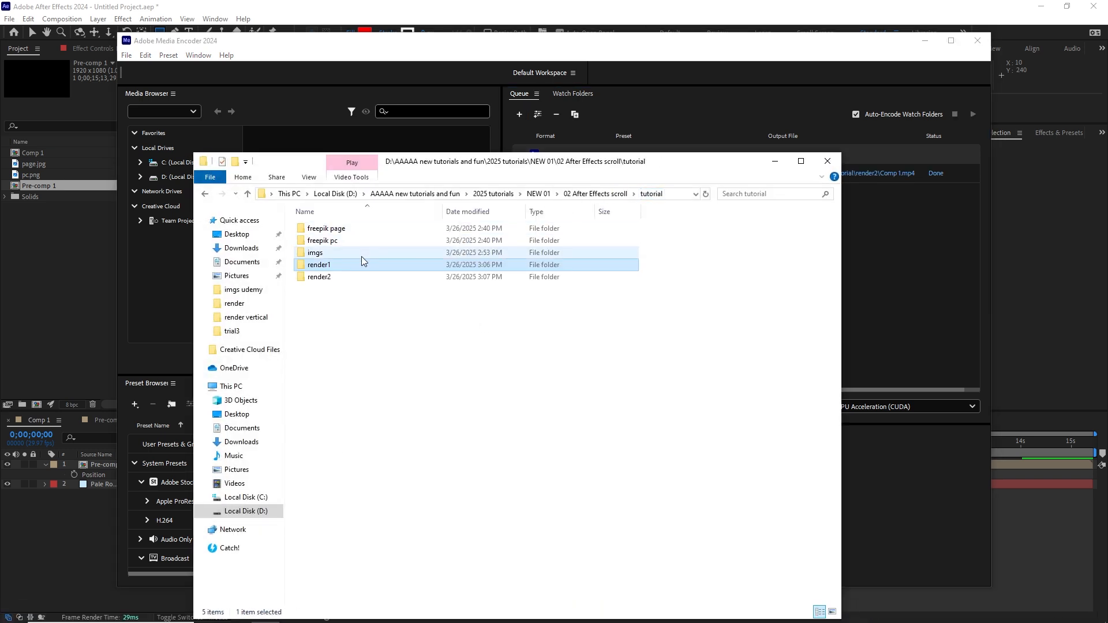
double_click(327, 278)
click(330, 250)
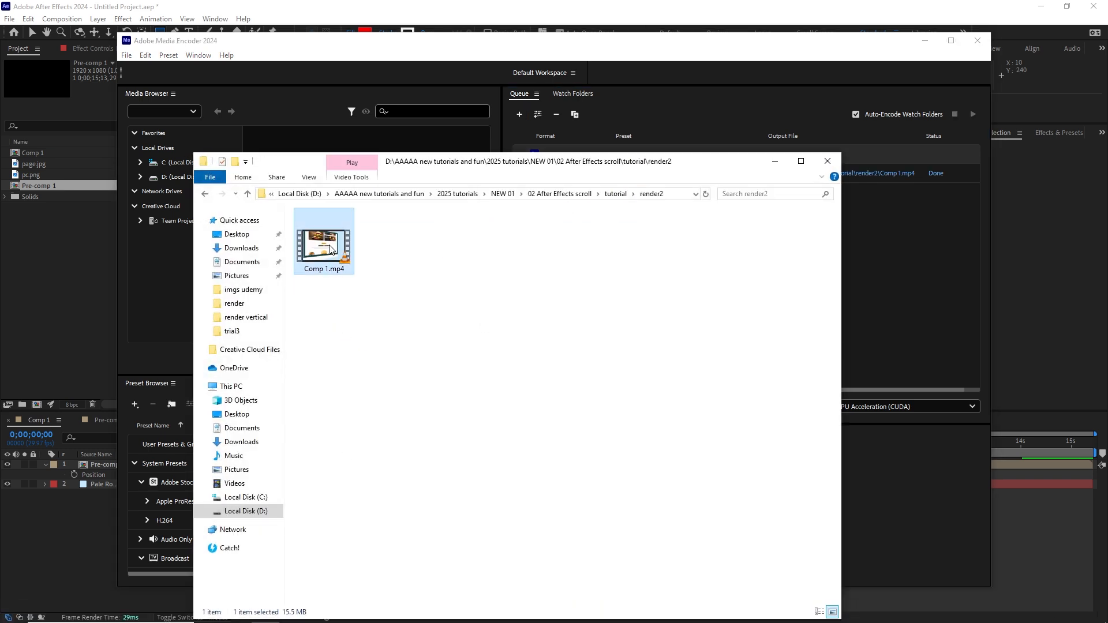
double_click(330, 249)
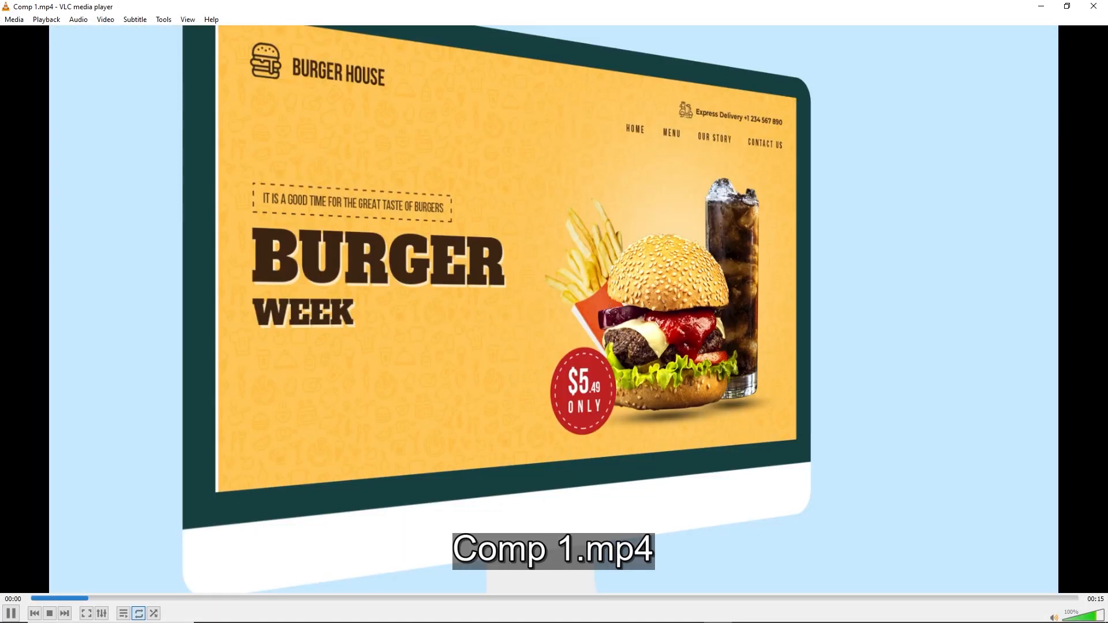